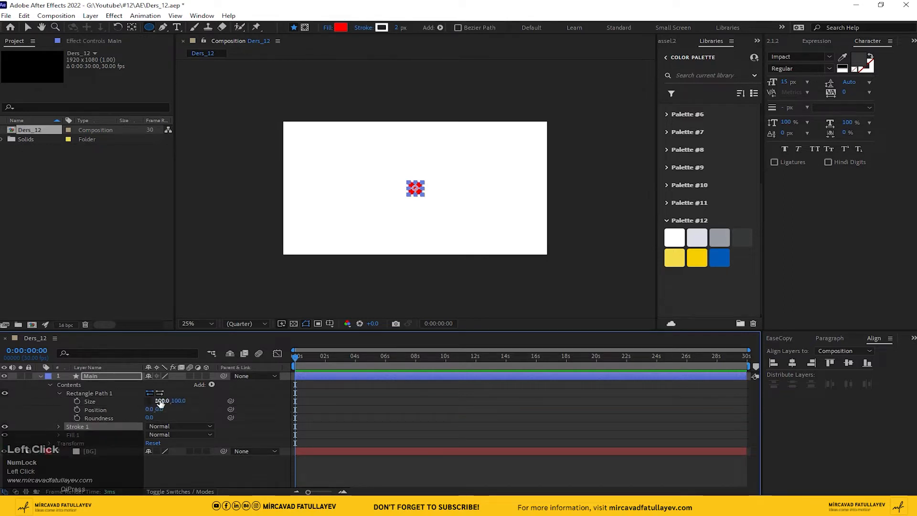
Set the size of the Main layer's rectangle path to 500 by 850
drag(161, 401, 213, 406)
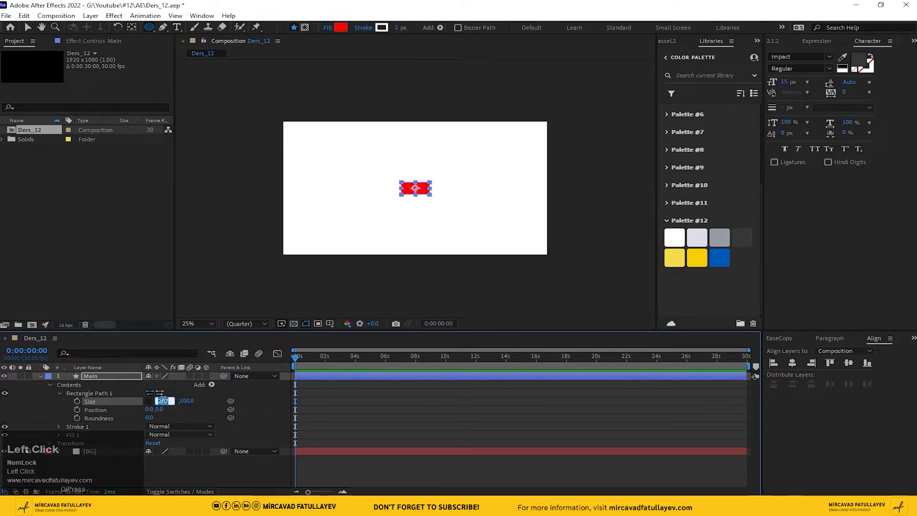
text(500)
key(Return)
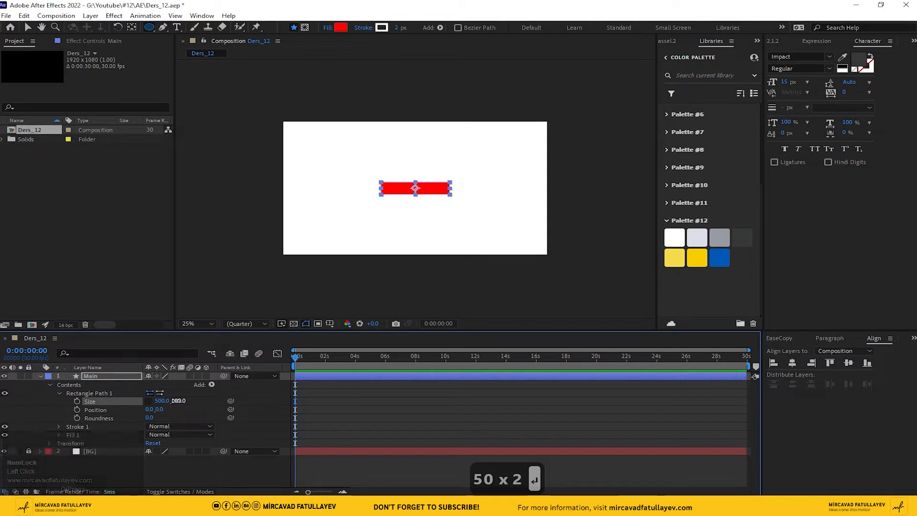
click(179, 401)
text(850)
key(Return)
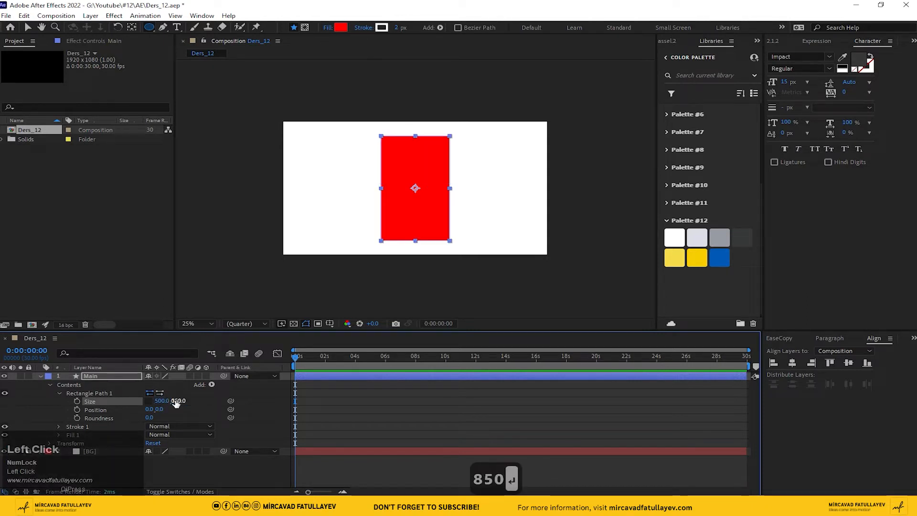
Change the Main layer's fill to the mid-grey swatch (979AA2) sampled from Palette #12
click(102, 378)
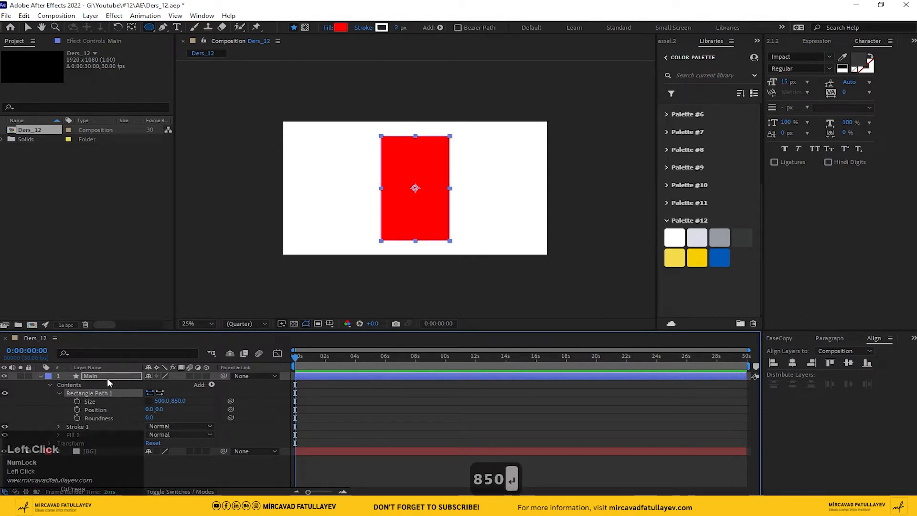
click(341, 29)
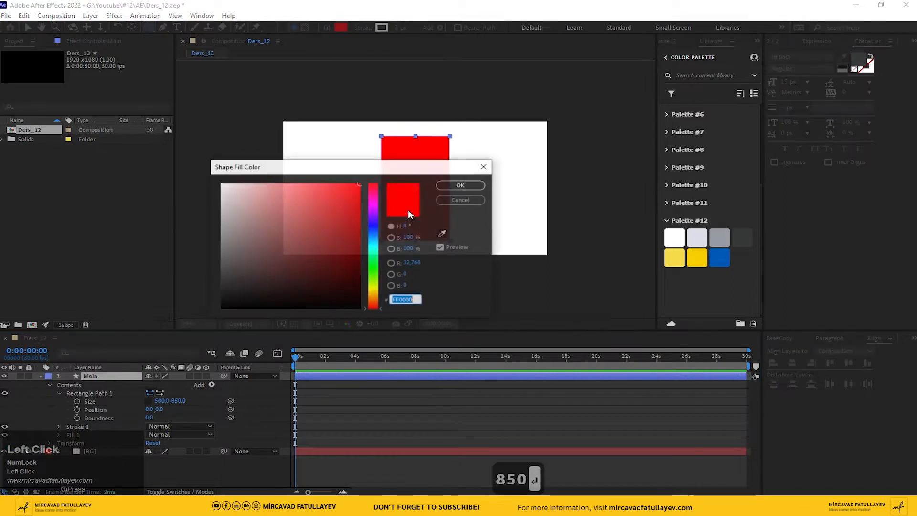
click(443, 233)
click(717, 239)
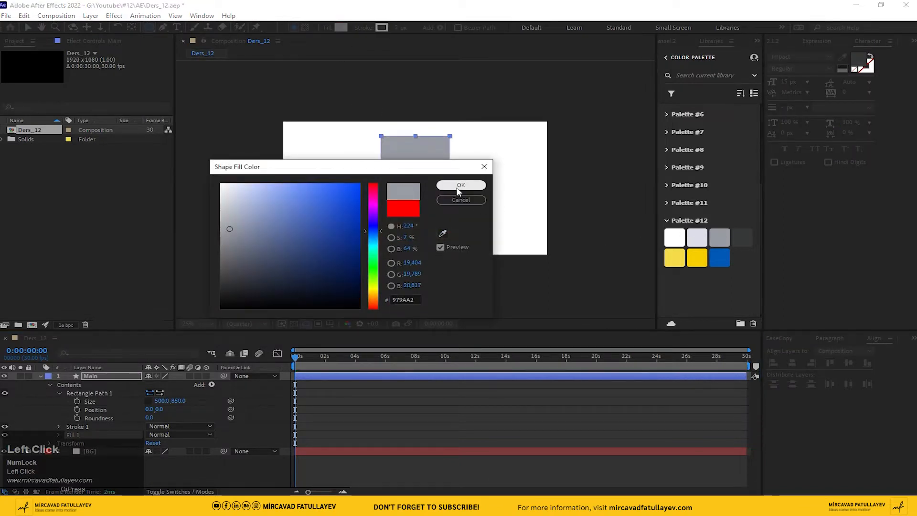
click(460, 186)
Give the Main rectangle a stroke in the dark grey sampled from Palette #12, with a width of 3 px
click(381, 28)
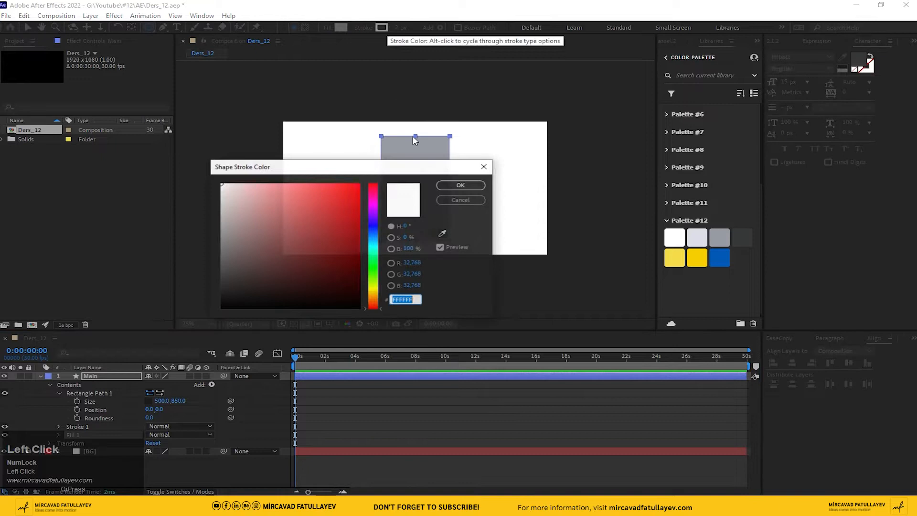
click(443, 235)
click(738, 238)
click(477, 186)
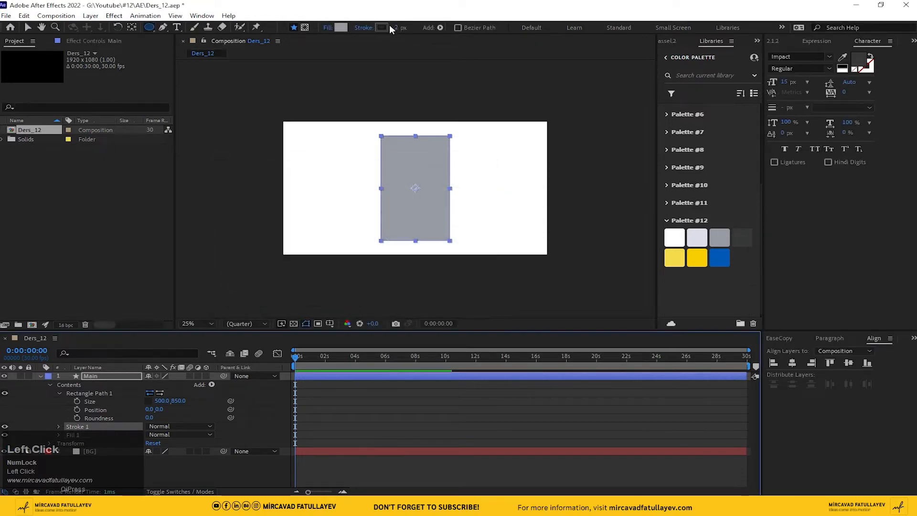
click(396, 27)
text(3)
key(Return)
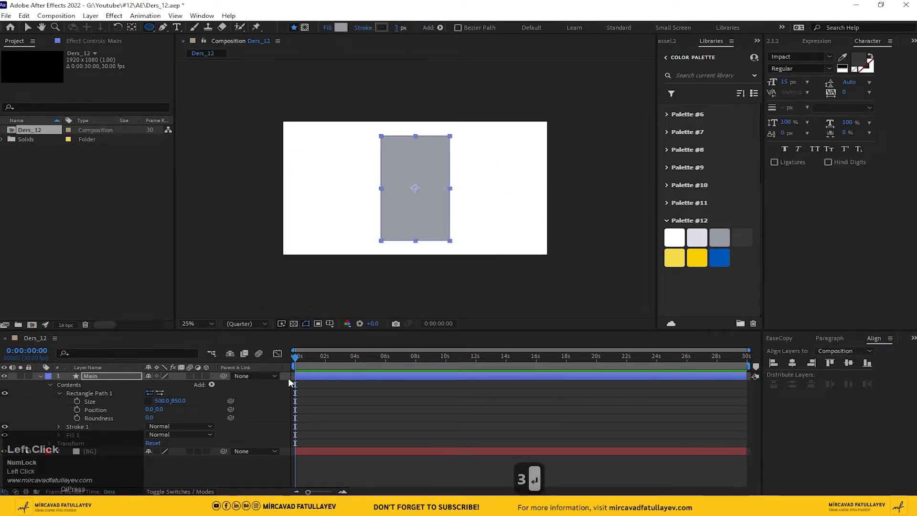
Duplicate the Main layer and rename the copy "screen"
click(314, 377)
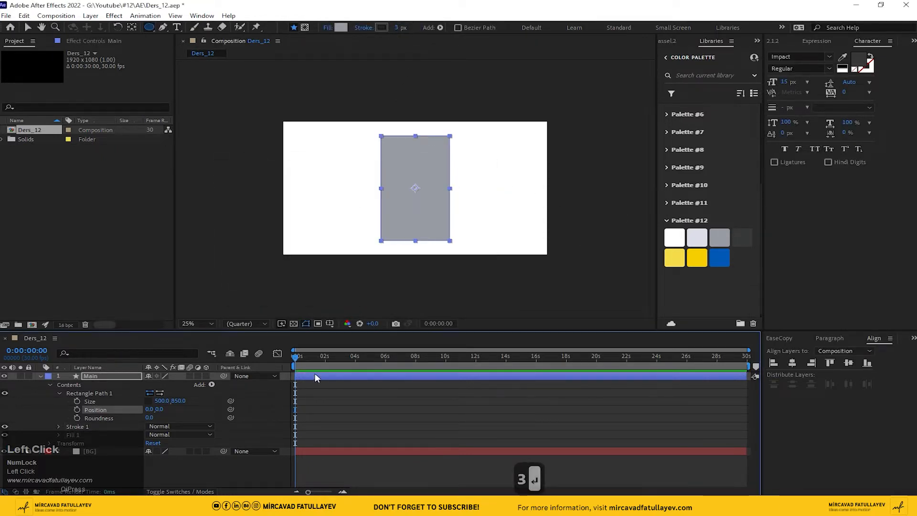
click(40, 377)
key(ctrl+d)
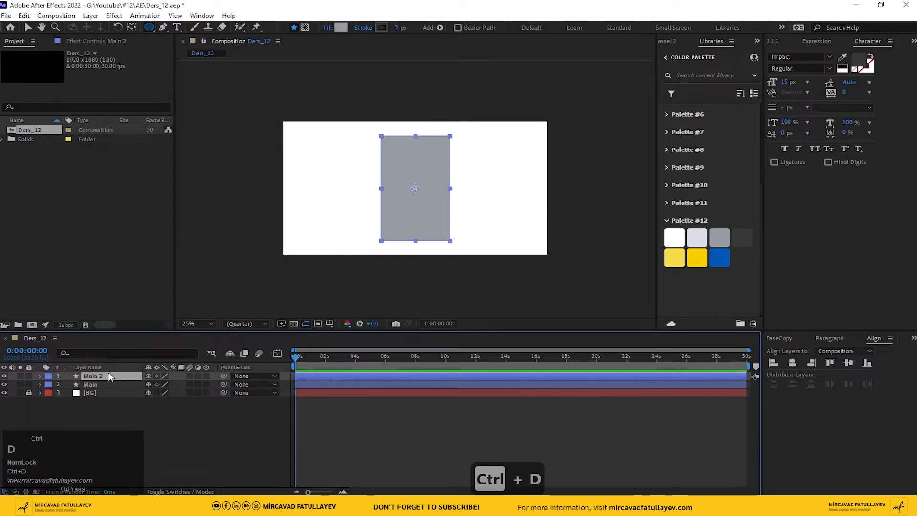
click(90, 374)
key(Return)
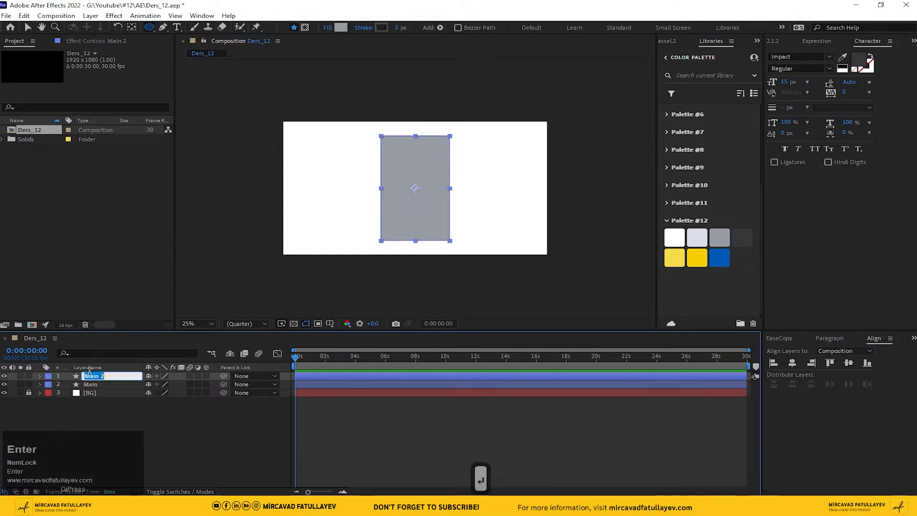
text(screen)
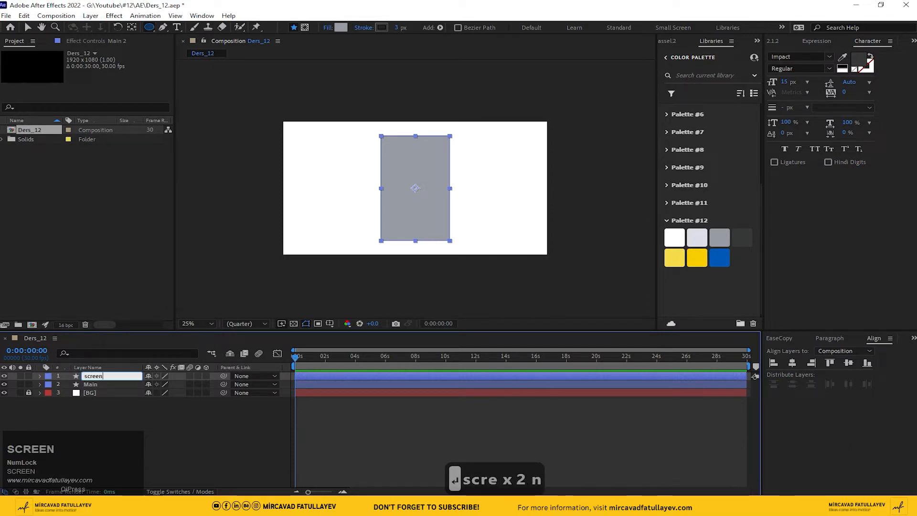
key(Return)
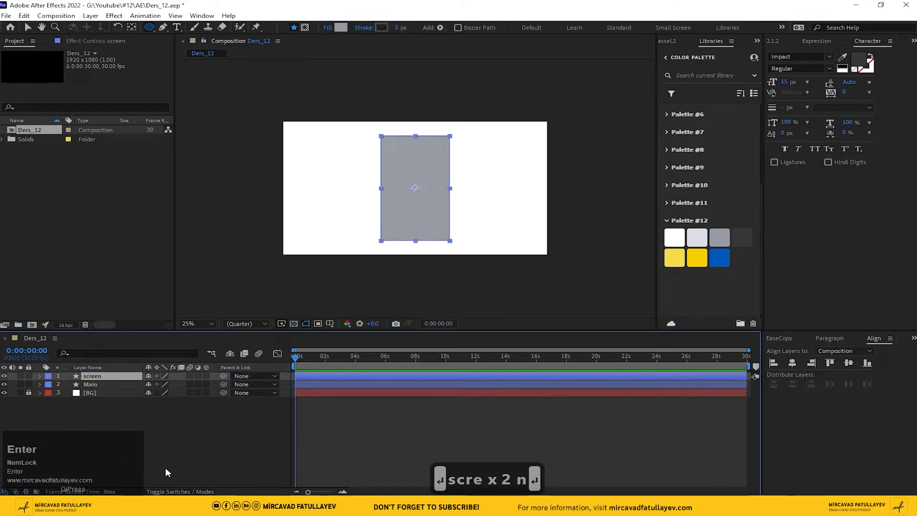
click(127, 460)
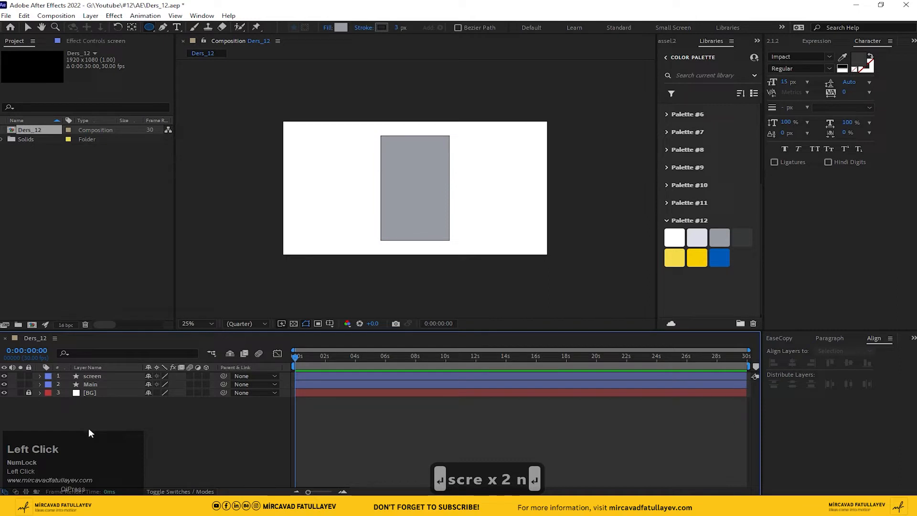
Set the size of the screen layer's rectangle path to 450 by 800
click(39, 376)
click(48, 385)
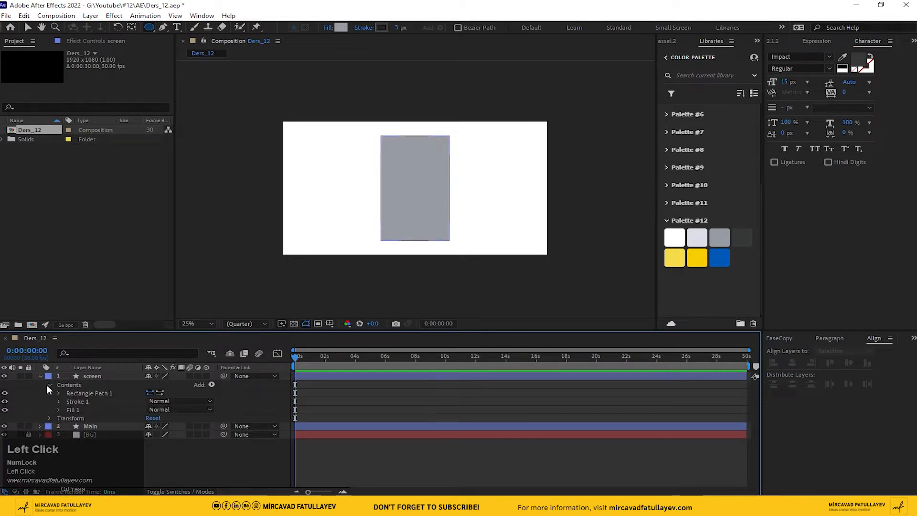
click(56, 391)
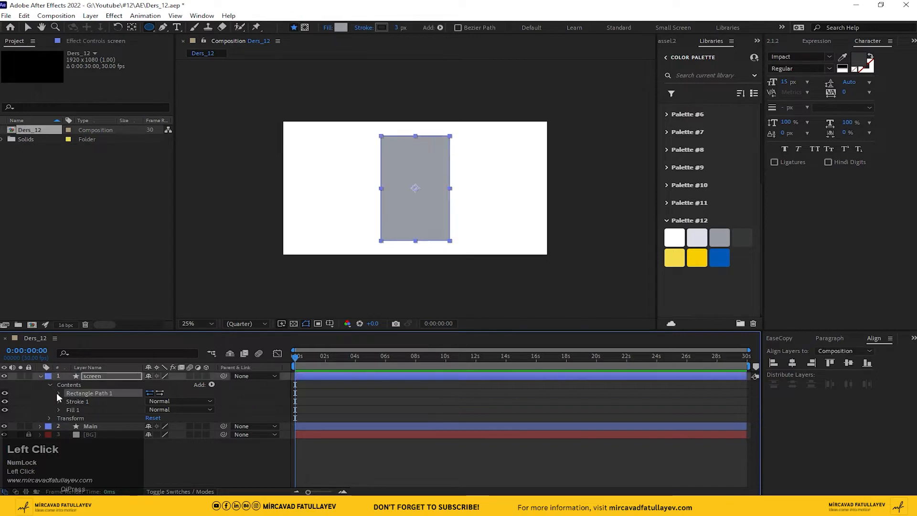
click(57, 394)
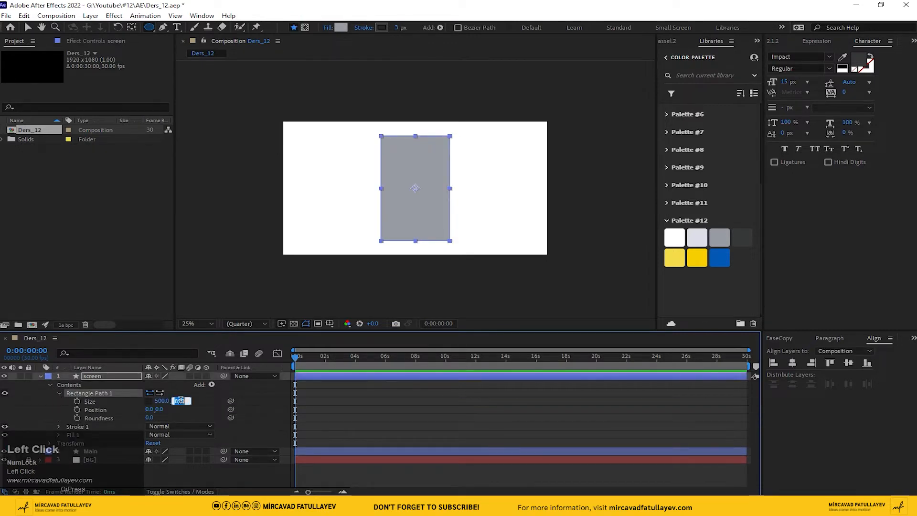
text(800)
key(Return)
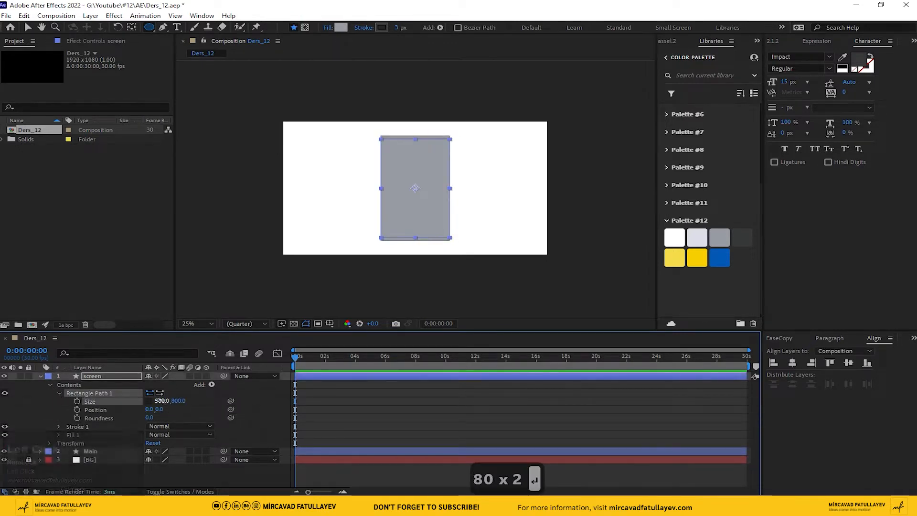
click(160, 402)
text(450)
key(Return)
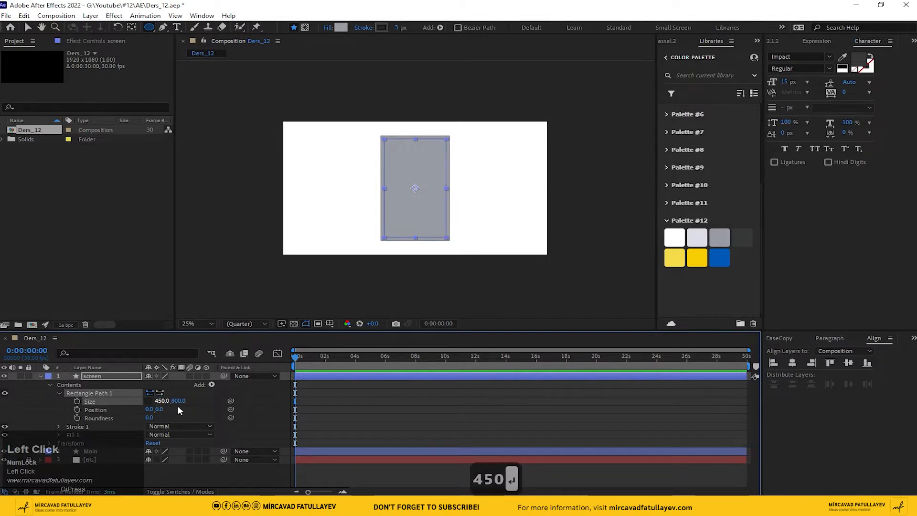
Change the screen layer's fill colour to white
click(107, 379)
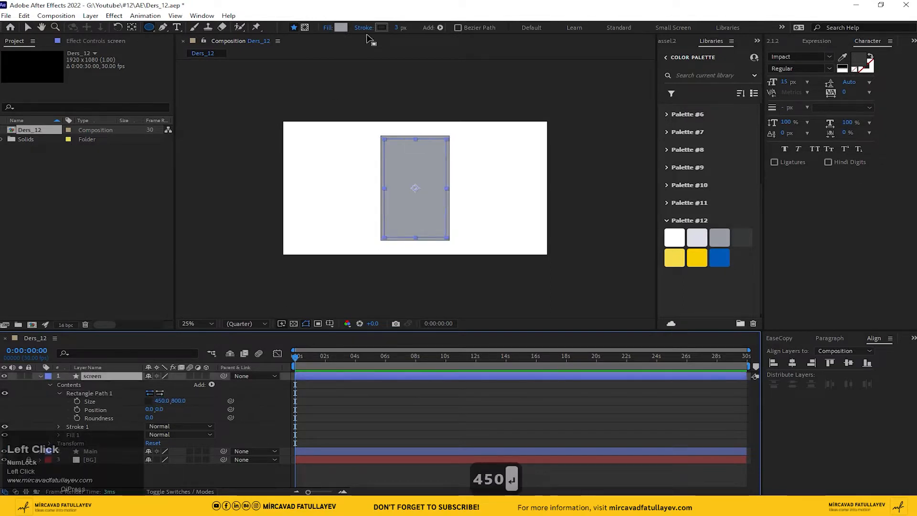
click(342, 26)
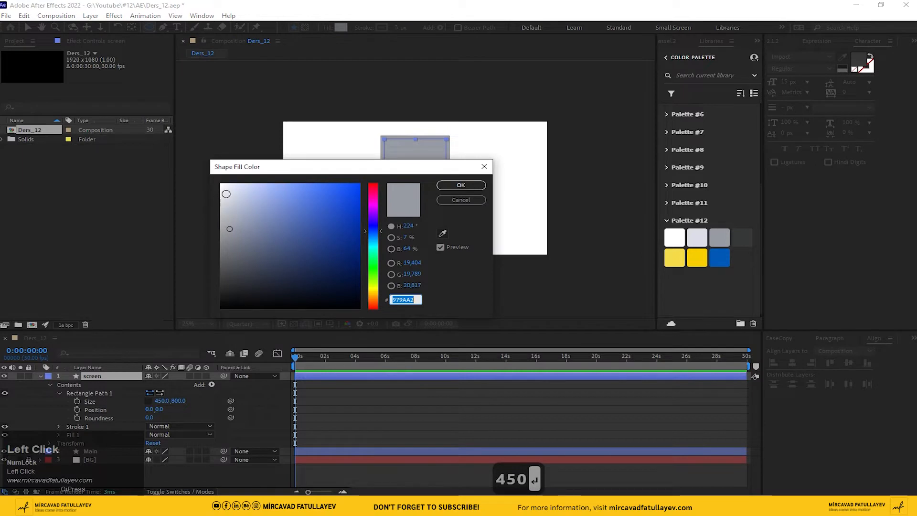
drag(229, 229, 155, 157)
click(461, 186)
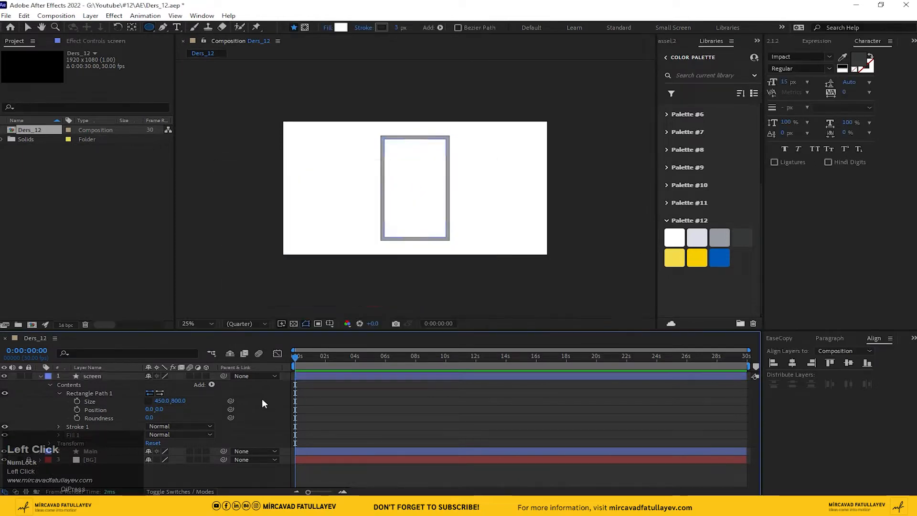
Create a new empty shape layer above the screen layer and add a rectangle path to it
scroll(440, 137, up, 4)
drag(399, 183, 373, 269)
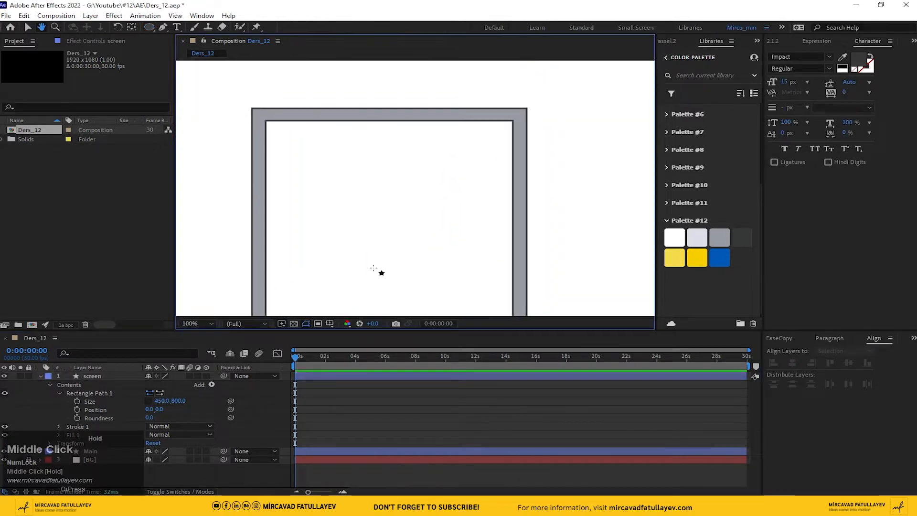
click(41, 377)
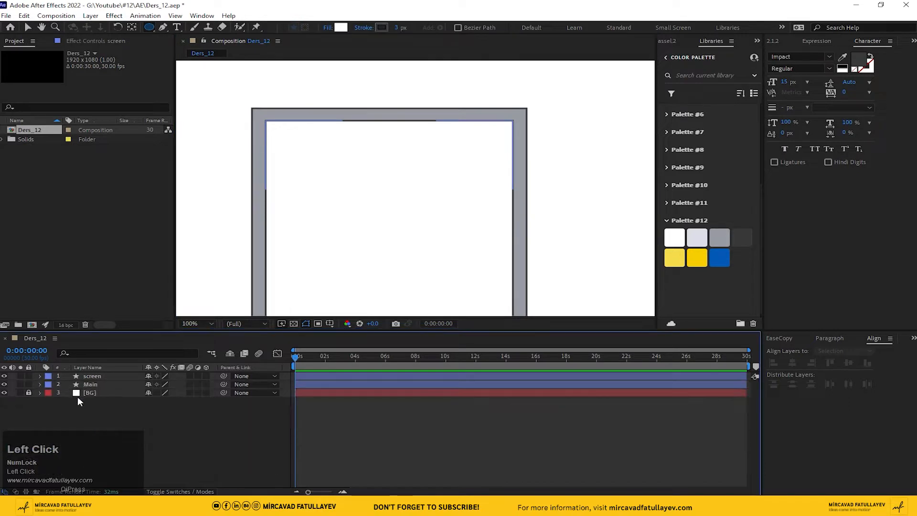
right_click(202, 414)
click(293, 301)
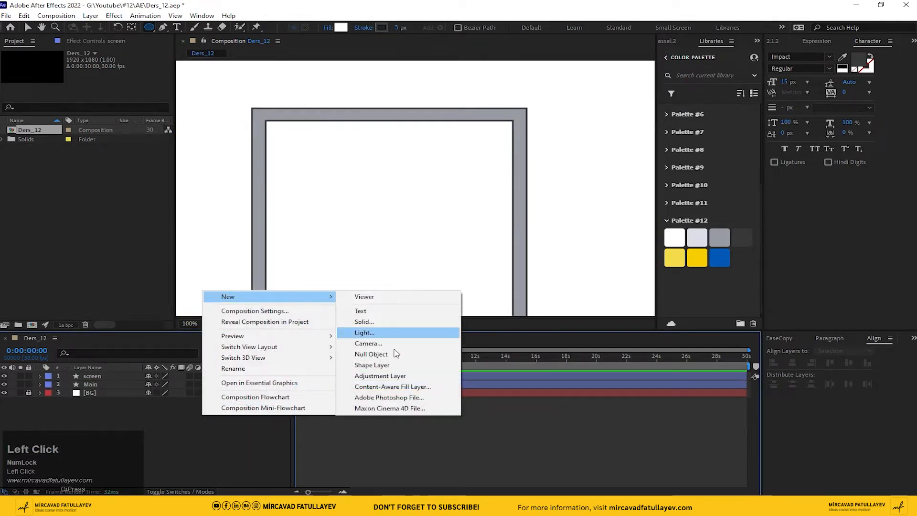
click(363, 366)
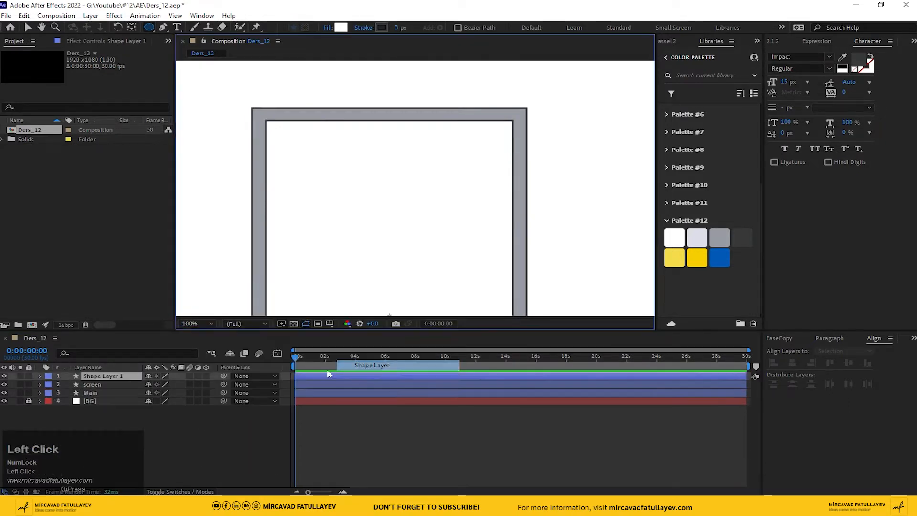
click(40, 376)
click(211, 384)
click(269, 183)
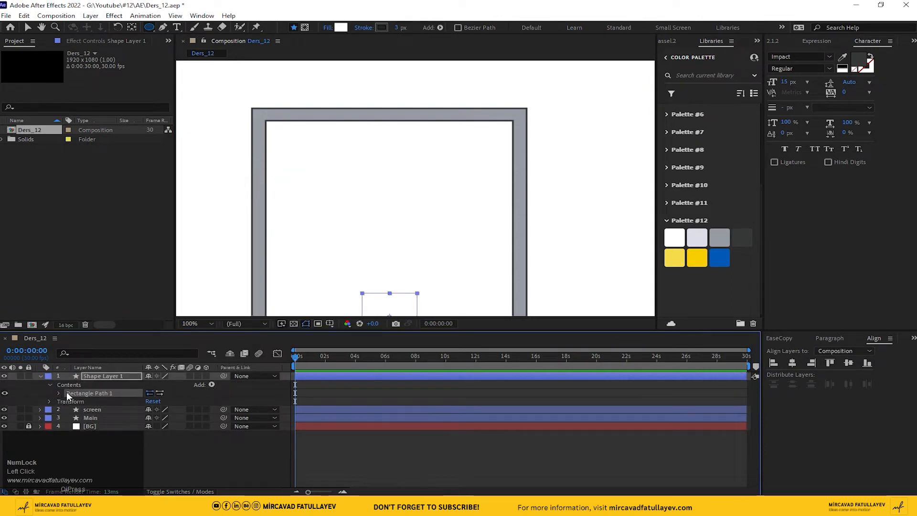
Set the size of the new shape layer's rectangle path to 20 by 10
click(58, 393)
scroll(443, 266, down, 2)
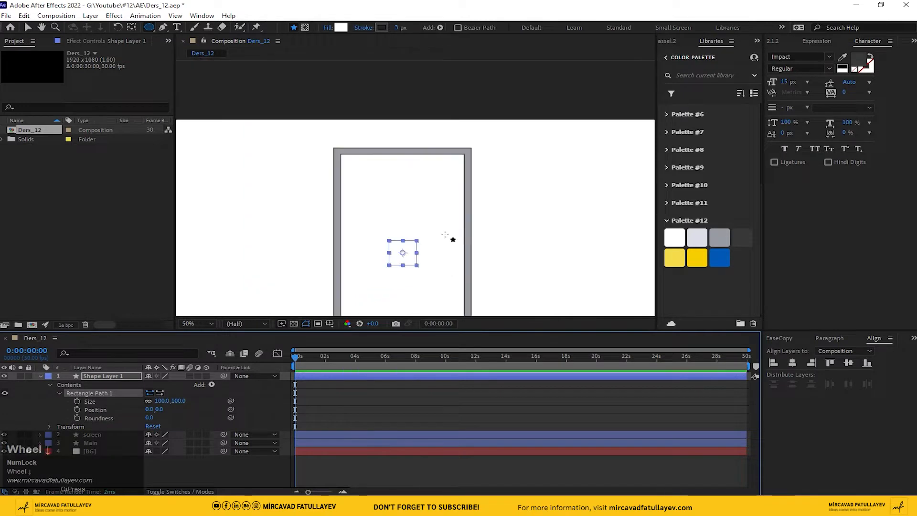
scroll(396, 219, up, 4)
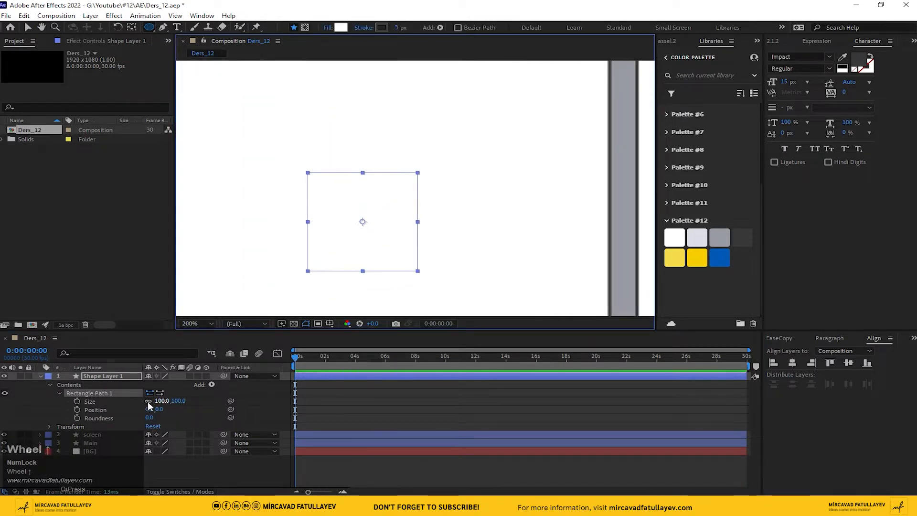
drag(149, 405, 164, 407)
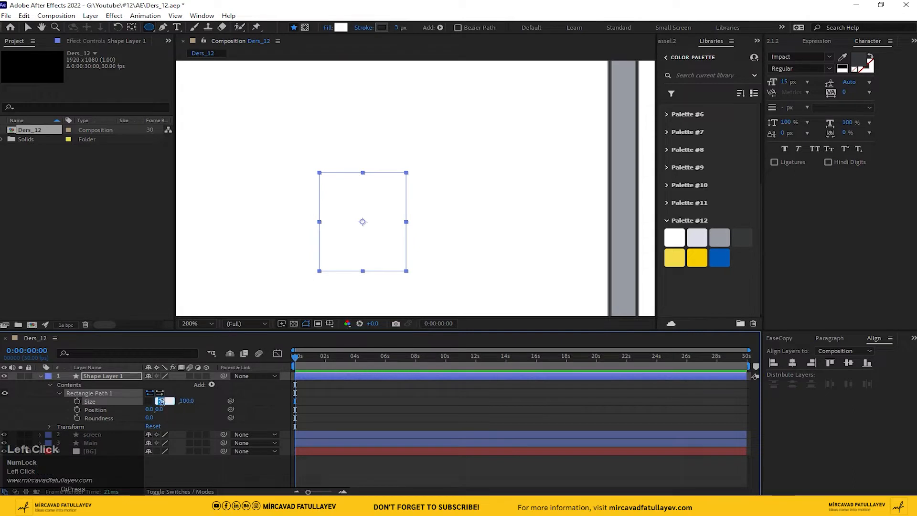
text(20)
key(Return)
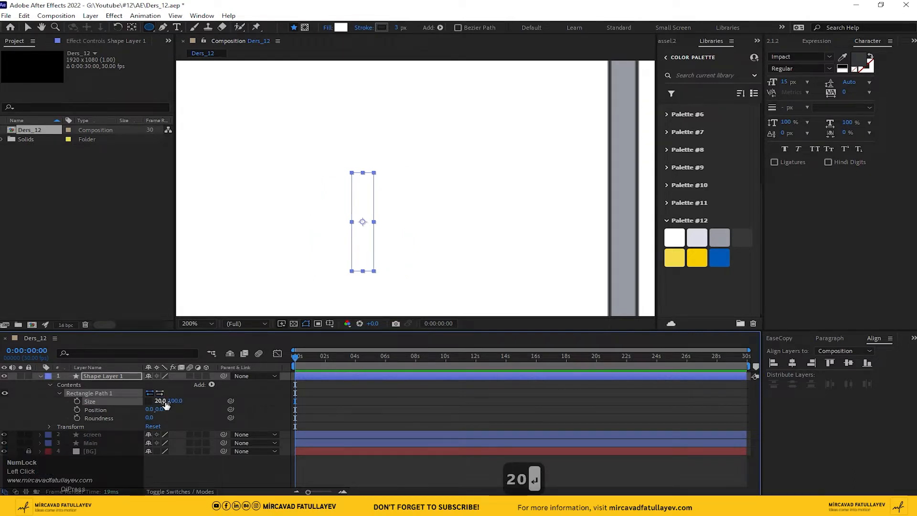
click(175, 401)
text(10)
key(Return)
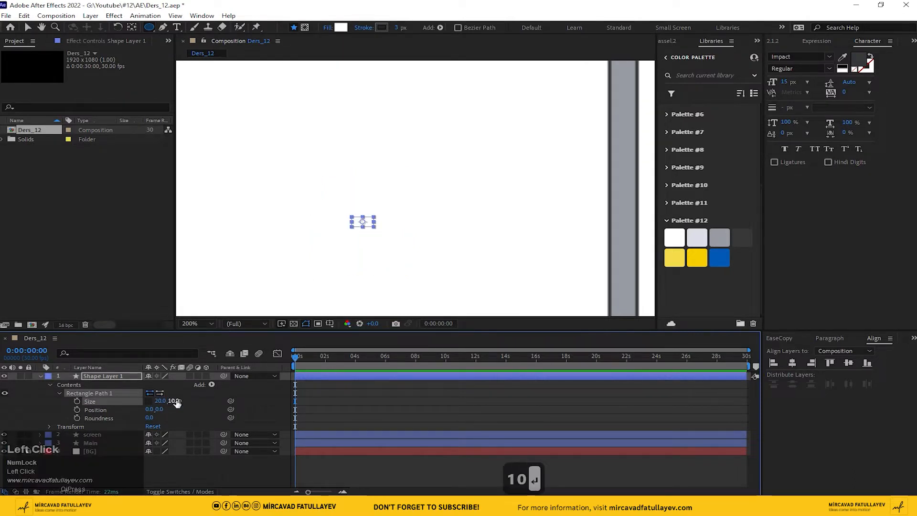
click(212, 397)
Set the fill of Shape Layer 1, which holds the small rectangle, to None
click(113, 377)
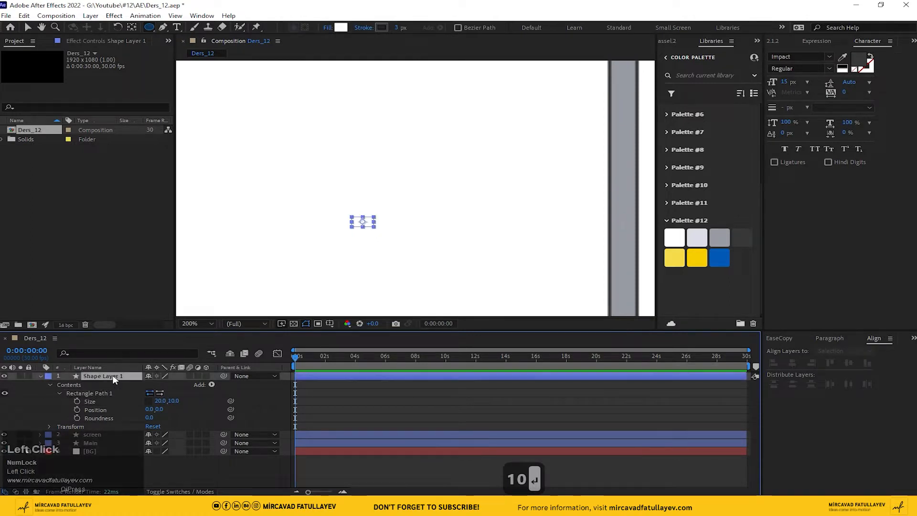
click(327, 29)
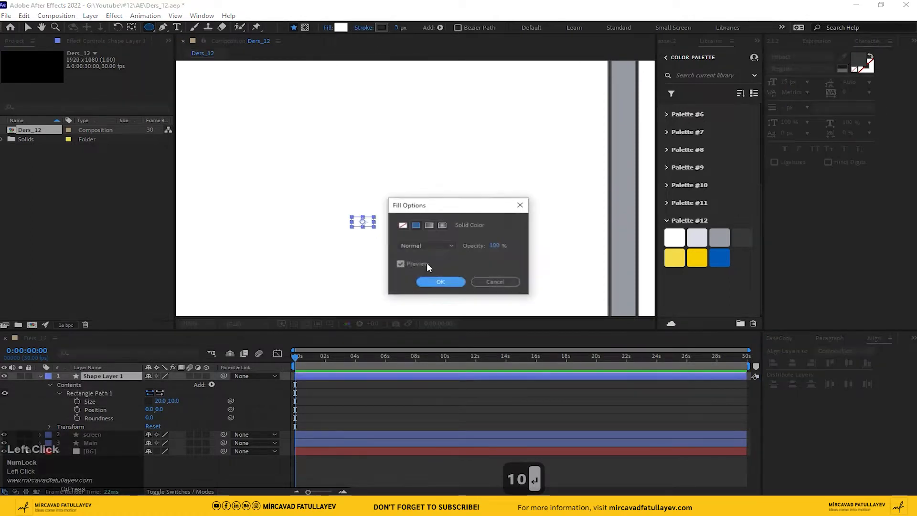
click(403, 225)
click(460, 284)
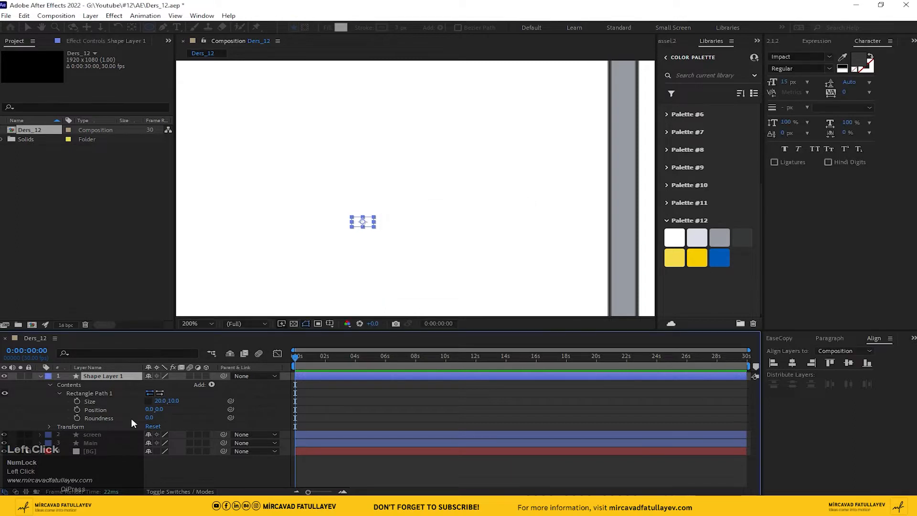
Add a stroke to the small rectangle and colour it dark grey 353837, sampled from Palette #12
click(211, 384)
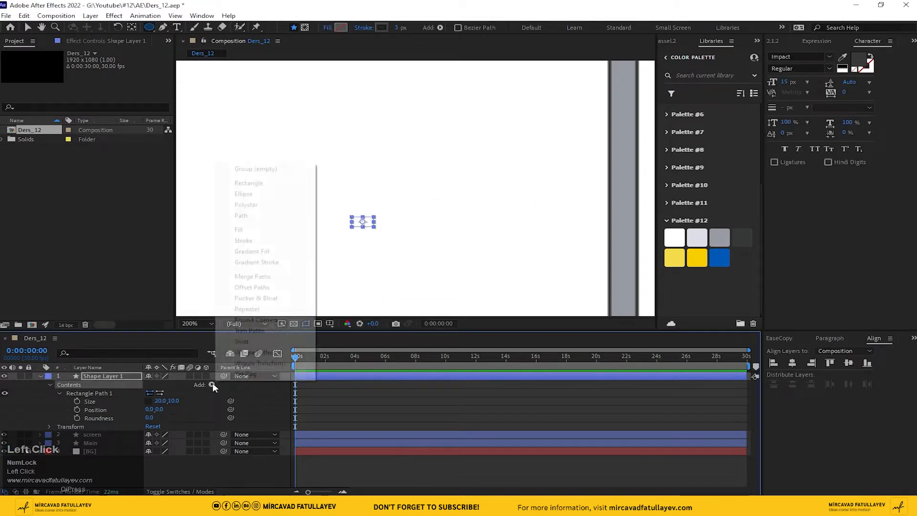
click(271, 240)
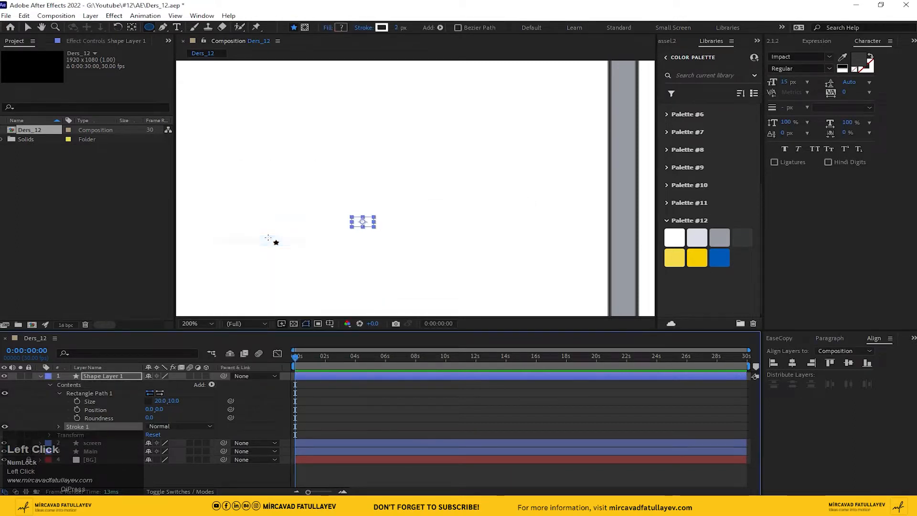
click(381, 27)
click(442, 233)
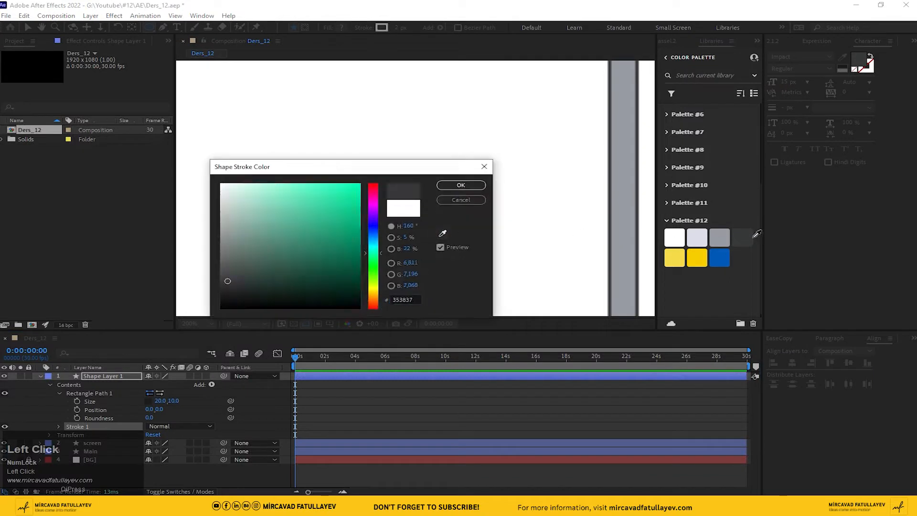
click(744, 237)
click(461, 185)
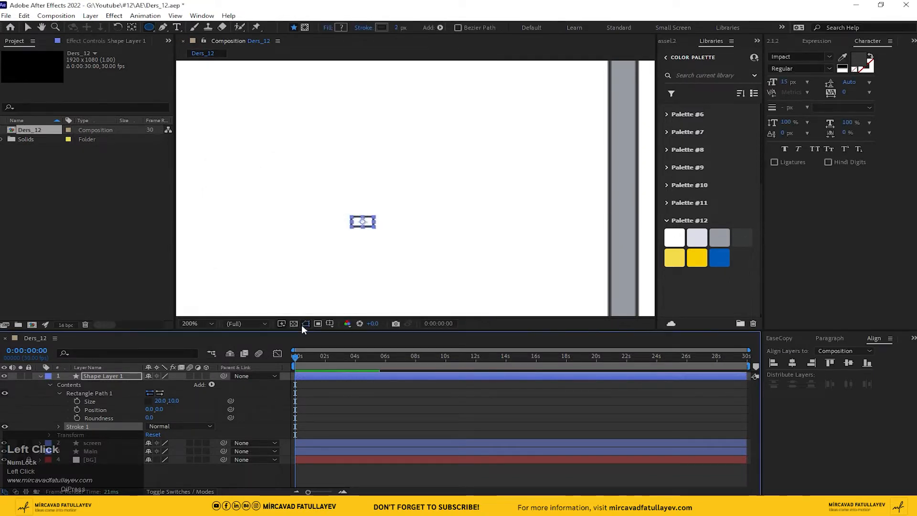
click(257, 417)
scroll(391, 224, down, 1)
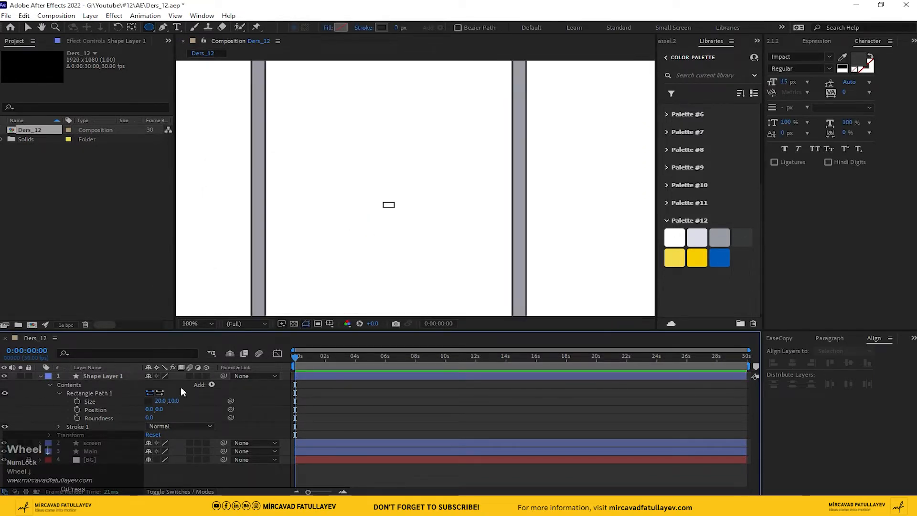
Group the small rectangle's path with its stroke and duplicate that group within Shape Layer 1
click(74, 395)
click(59, 393)
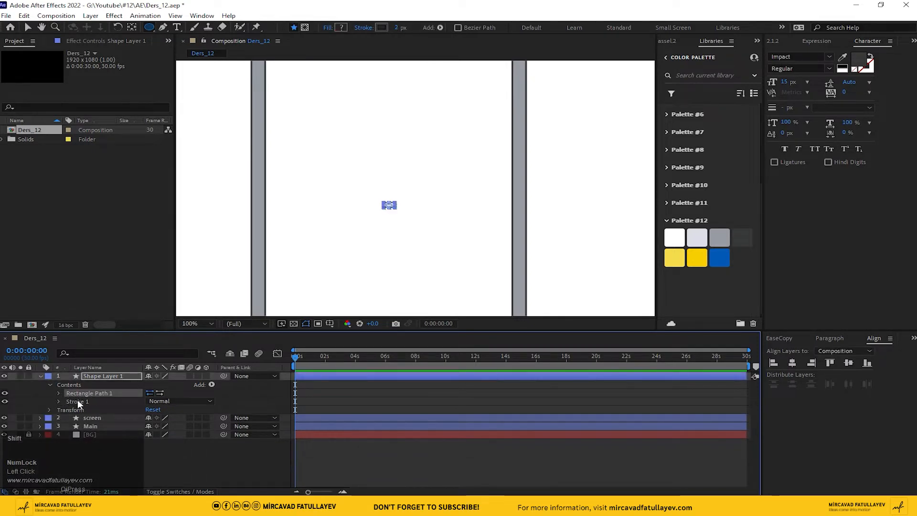
right_click(82, 396)
click(122, 443)
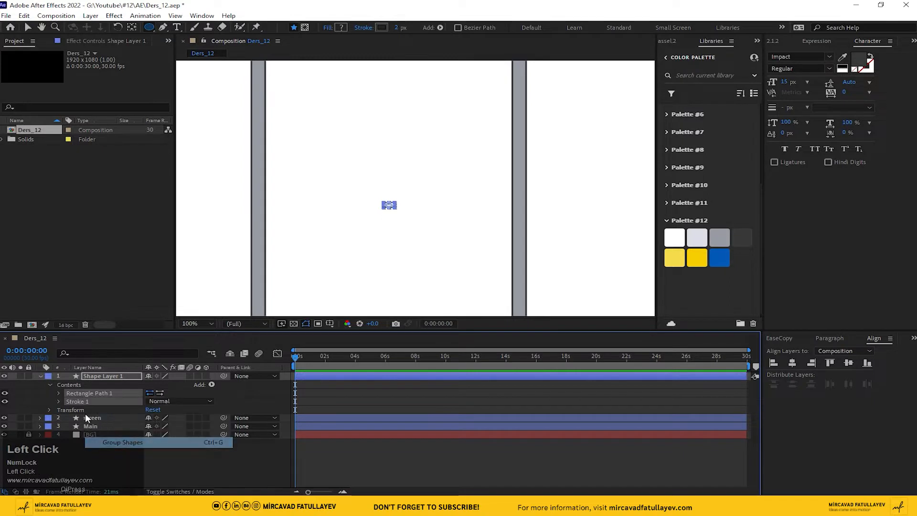
key(ctrl+d)
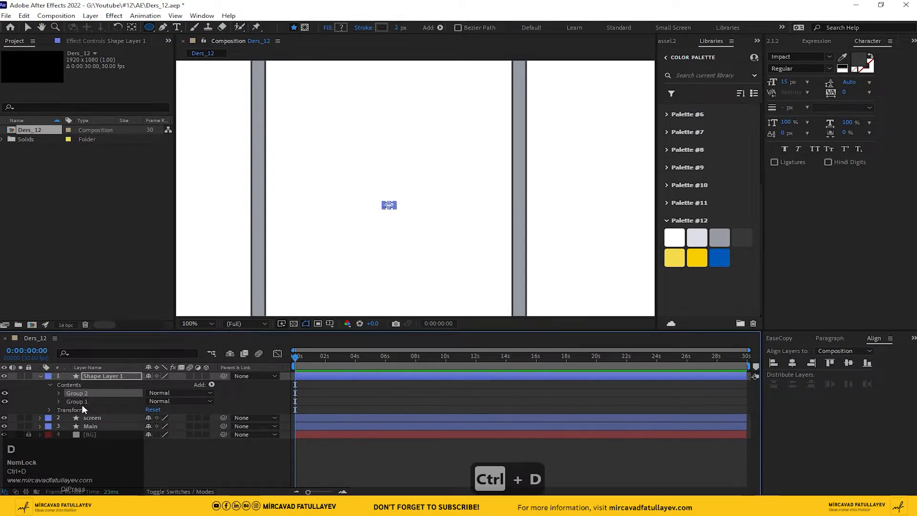
Offset the duplicated group's rectangle path to position 13, 0 and set its size to 5 by 5
scroll(433, 242, up, 4)
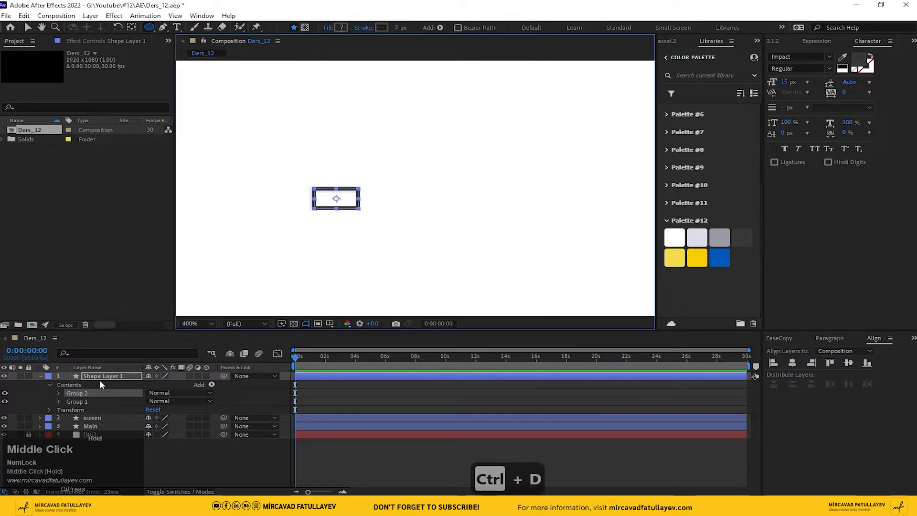
click(59, 392)
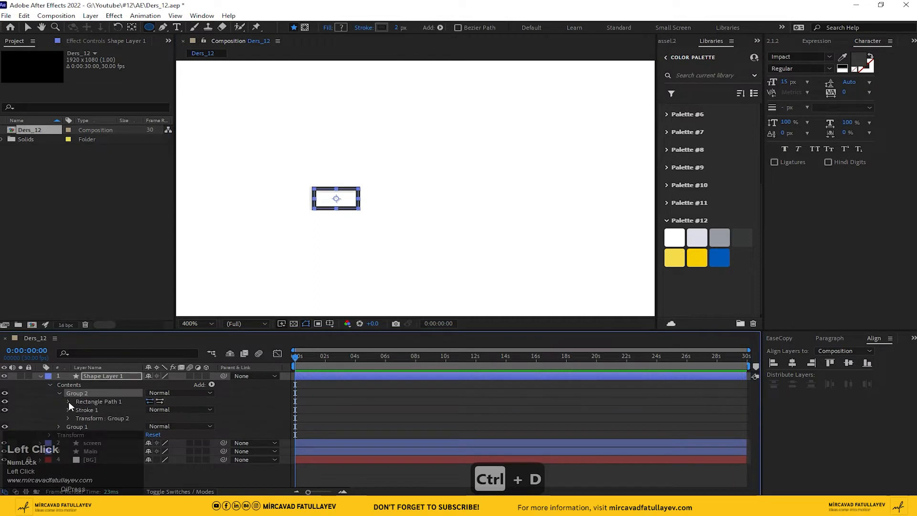
click(67, 402)
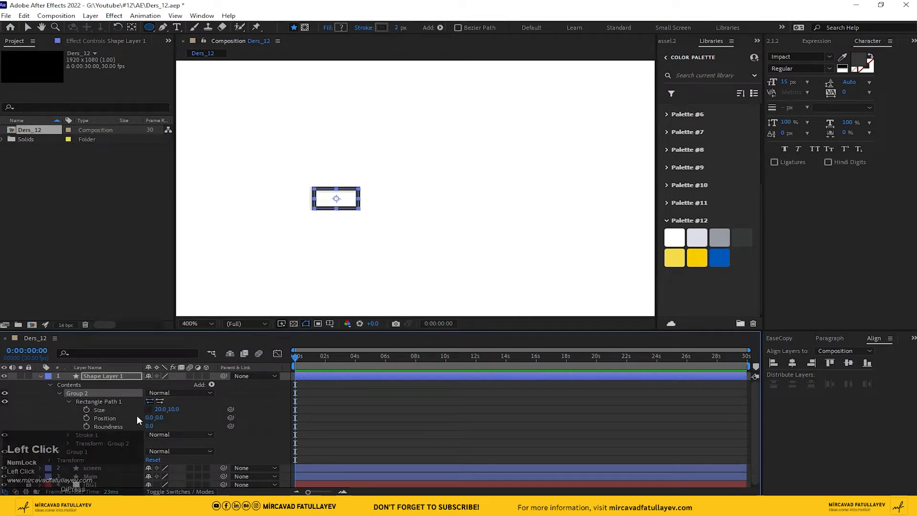
drag(149, 417, 172, 410)
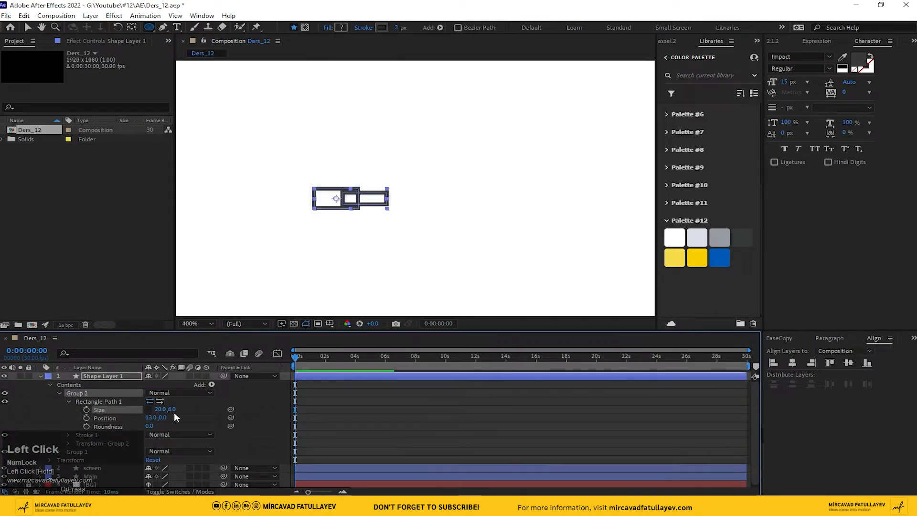
key(Return)
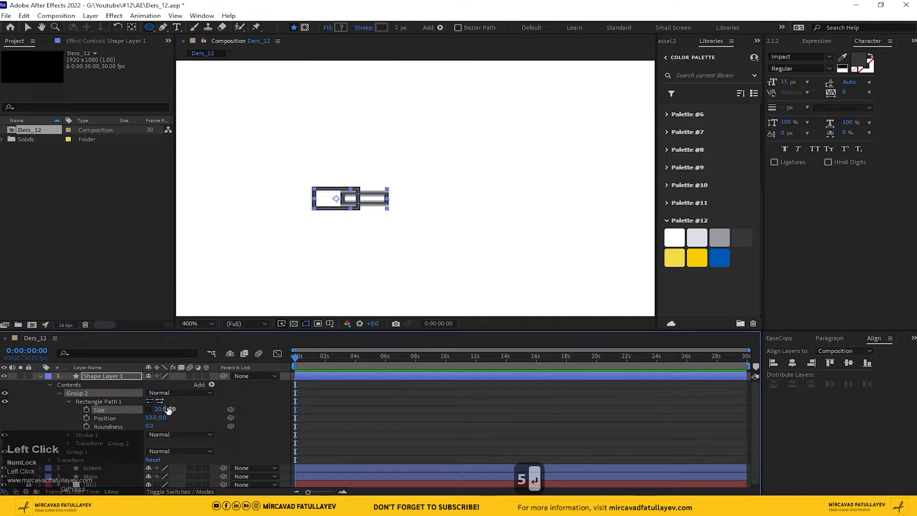
click(159, 410)
text(5)
key(Return)
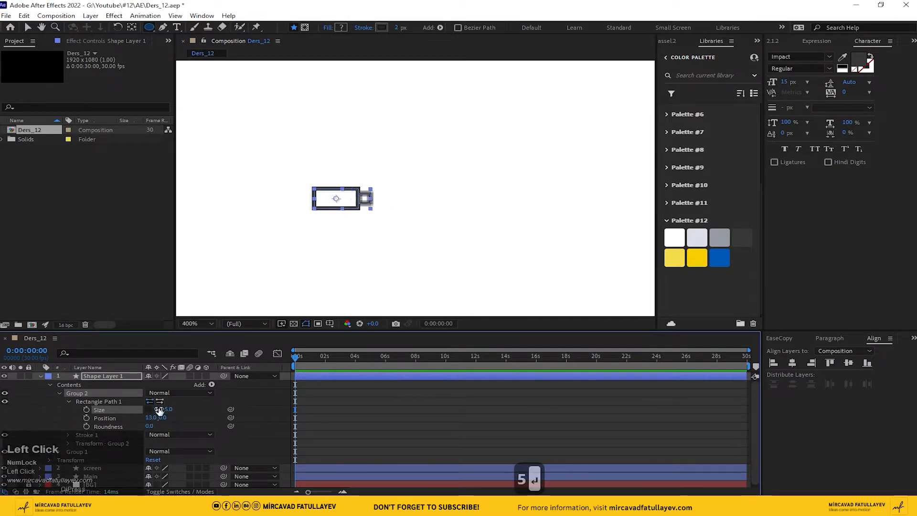
click(193, 415)
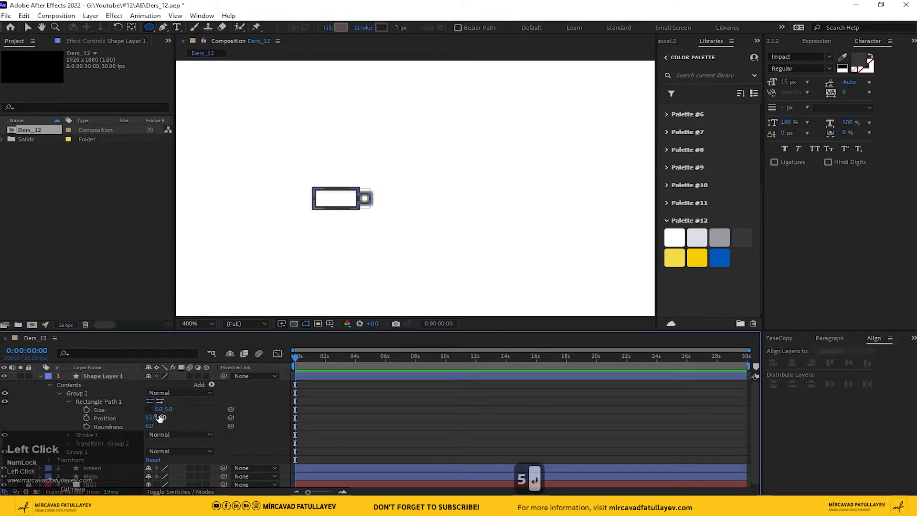
Move the small battery icon into the upper-left corner of the white screen, just inside the grey frame
scroll(403, 229, down, 6)
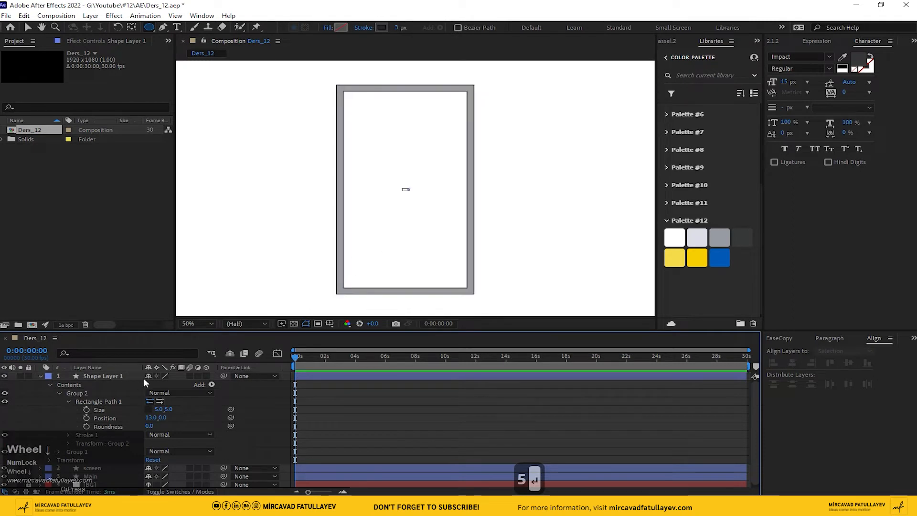
click(100, 377)
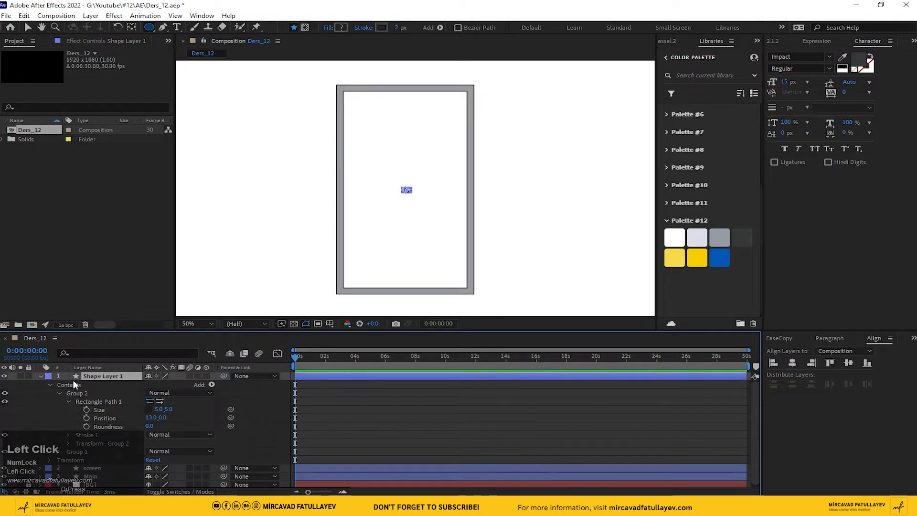
click(40, 377)
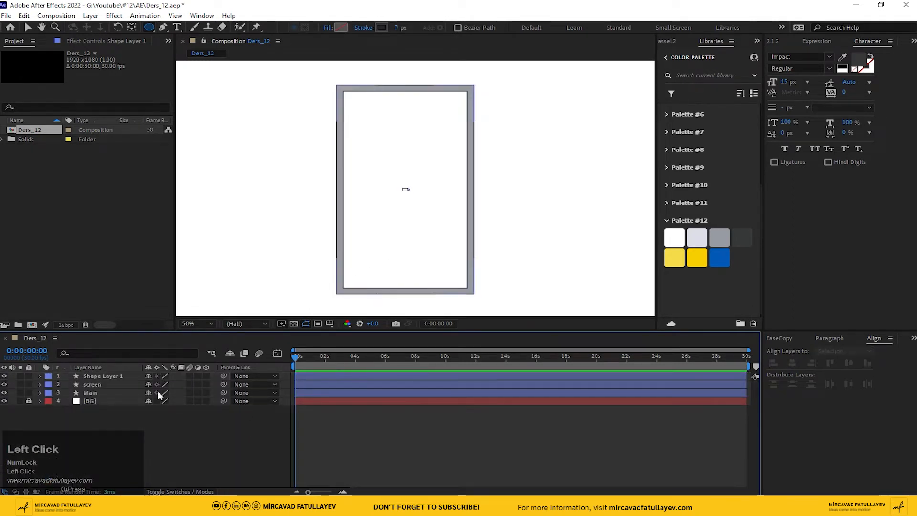
scroll(349, 193, up, 2)
drag(348, 193, 361, 287)
key(v)
scroll(306, 120, up, 1)
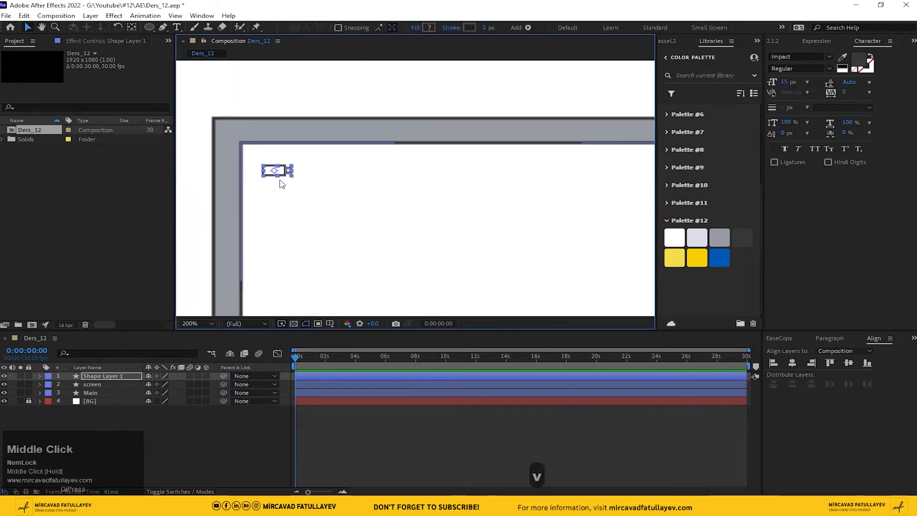
drag(275, 172, 275, 168)
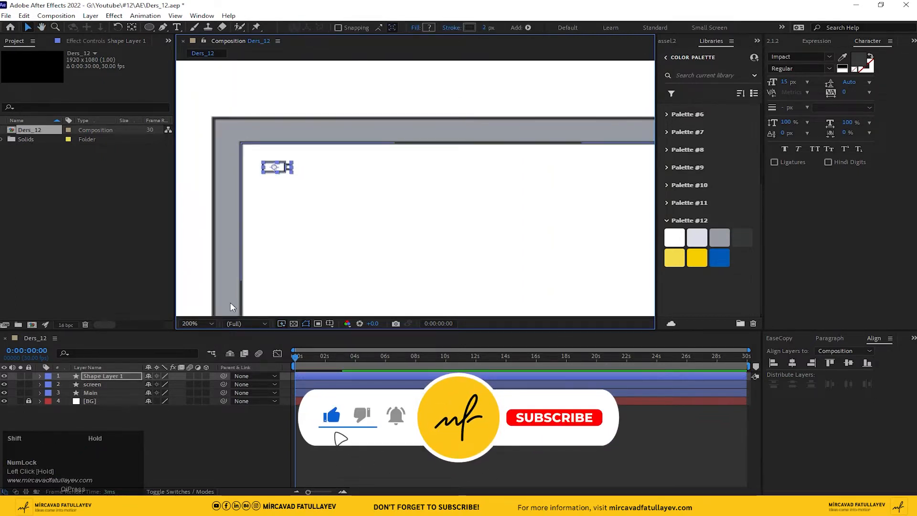
click(261, 424)
Create a new empty shape layer above the battery icon's layer and add an ellipse path and a fill to it
drag(427, 222, 361, 222)
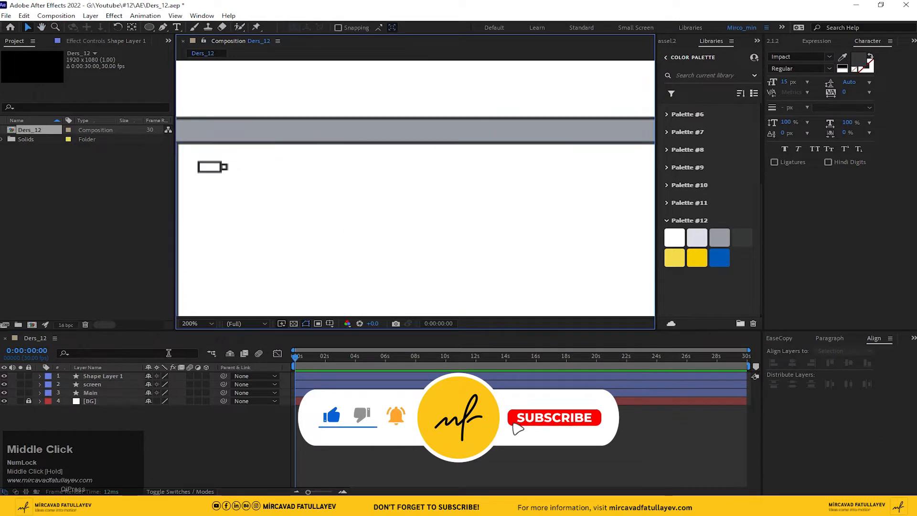
right_click(184, 422)
click(268, 304)
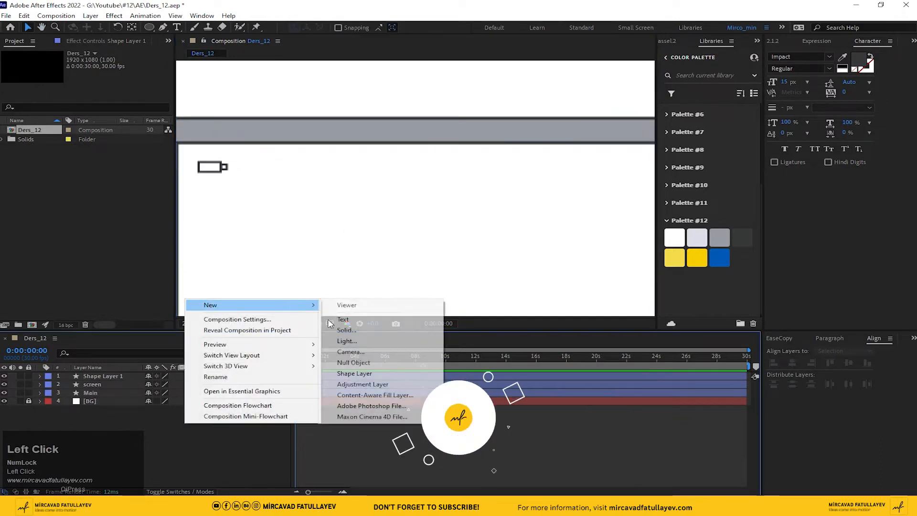
click(378, 375)
key(q)
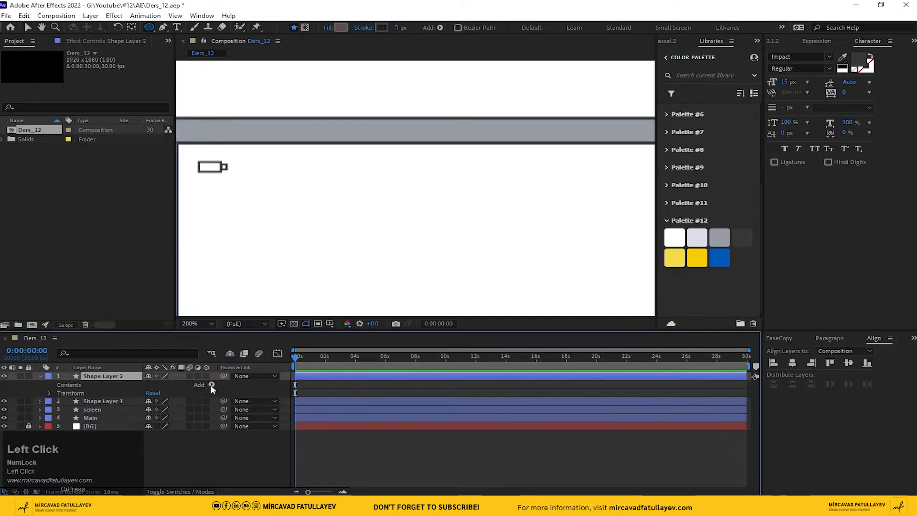
click(212, 385)
click(268, 197)
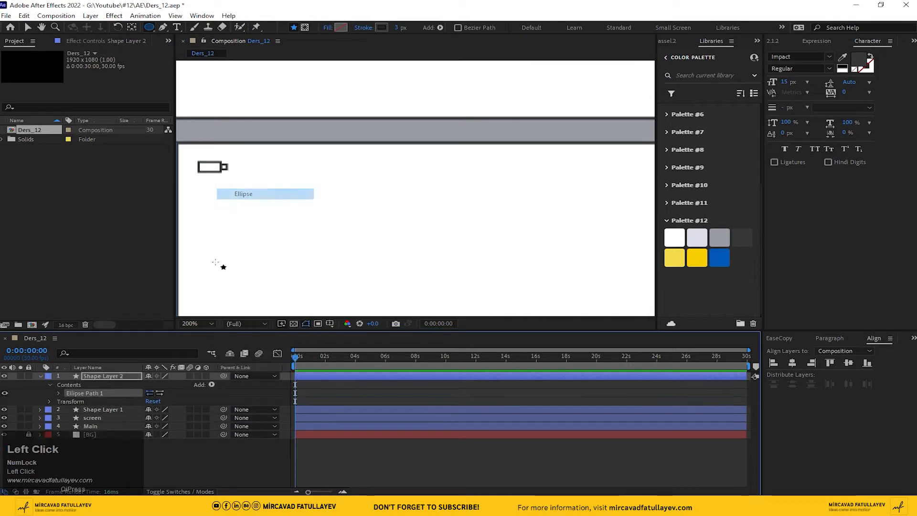
click(212, 385)
click(268, 231)
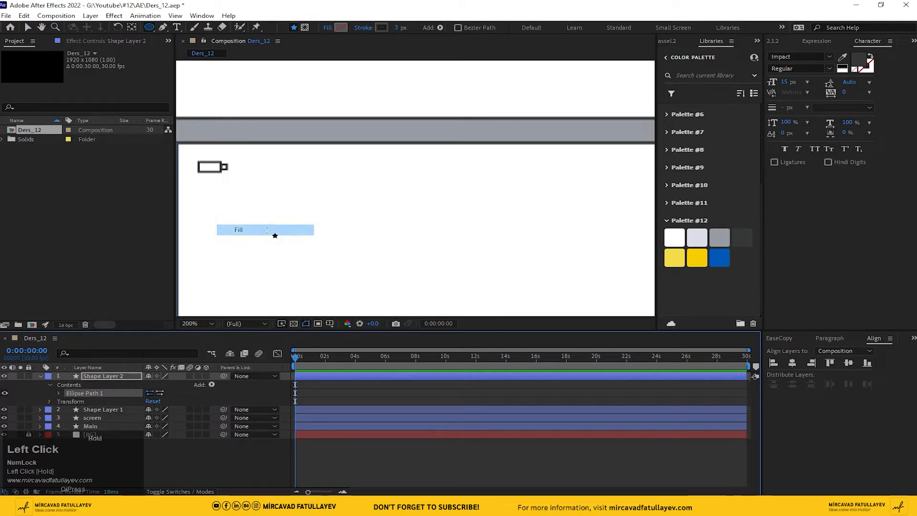
Set the size of the new layer's ellipse path to 13 by 13
scroll(411, 193, down, 1)
drag(389, 220, 354, 80)
click(59, 393)
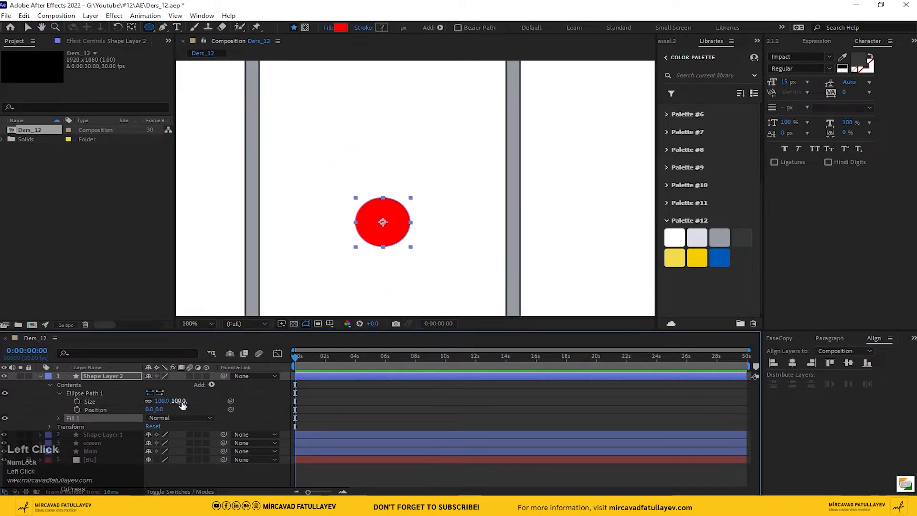
text(10)
key(Return)
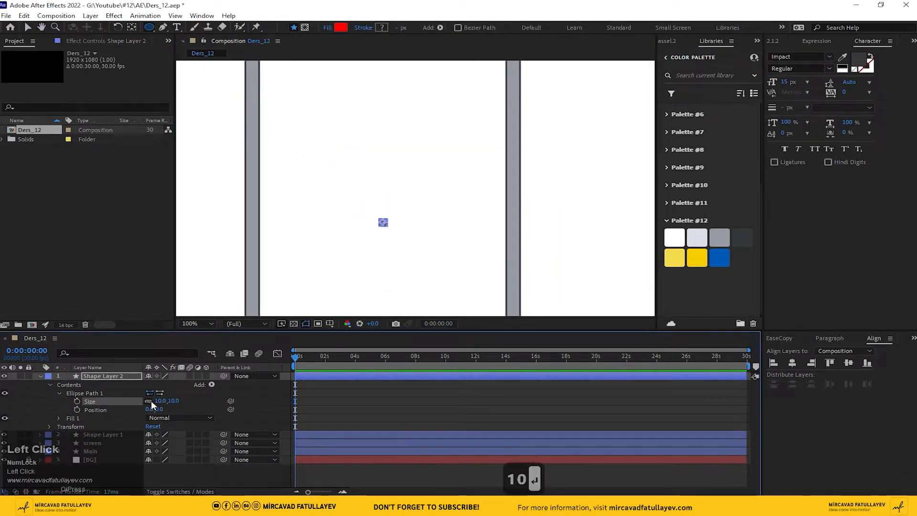
click(172, 402)
text(13)
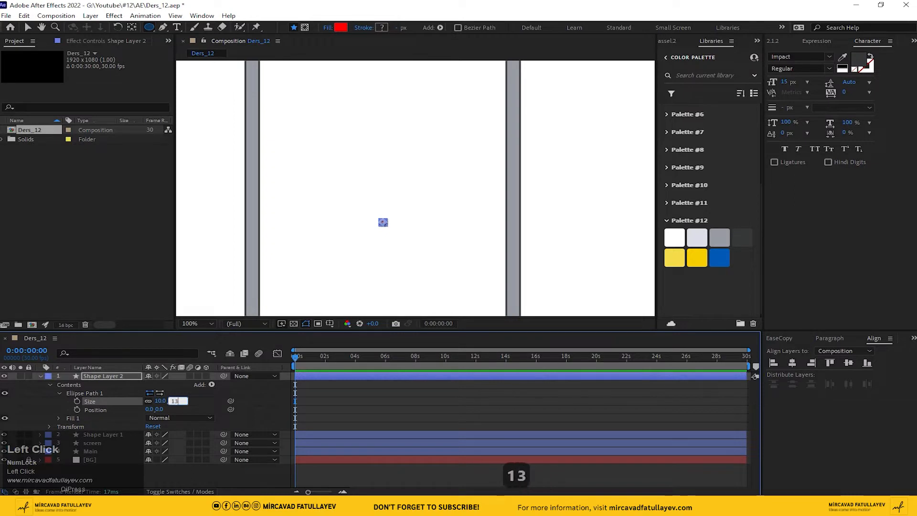
key(Return)
click(50, 402)
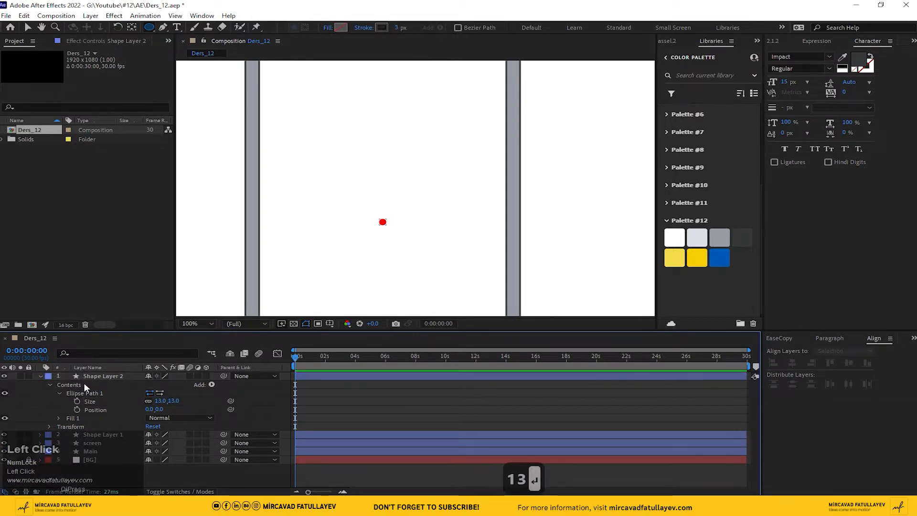
Change the small circle's fill colour to the dark grey 353837 sampled from Palette #12
click(97, 376)
click(340, 27)
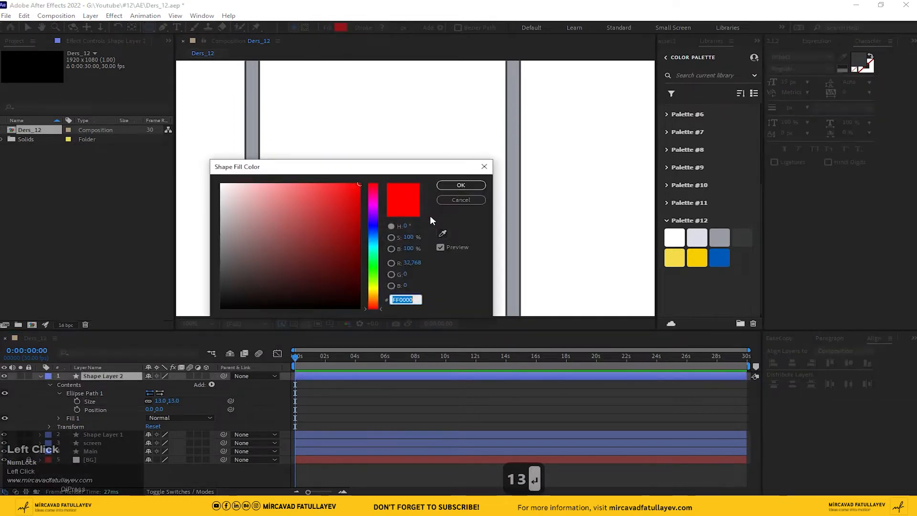
click(442, 233)
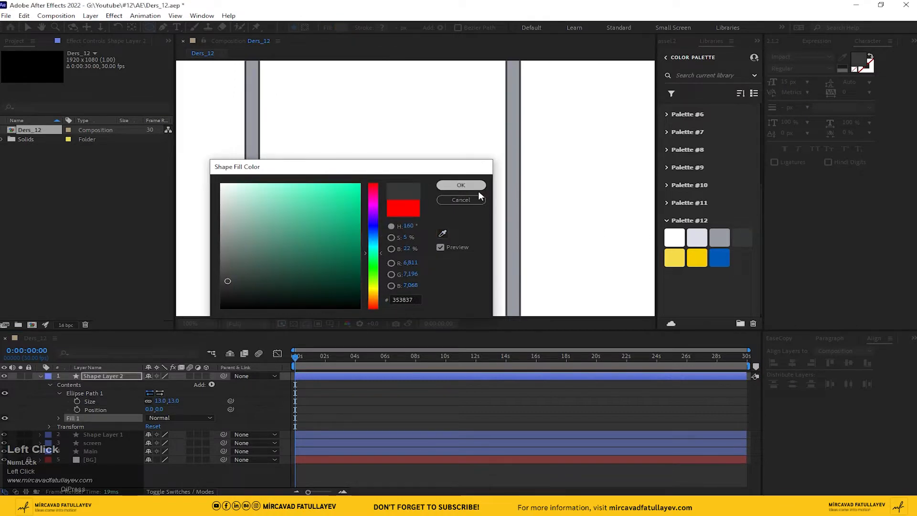
click(477, 188)
Group the small circle's ellipse path and fill, and duplicate the group within the same shape layer
scroll(405, 224, up, 1)
scroll(411, 195, up, 1)
drag(408, 201, 405, 79)
click(53, 396)
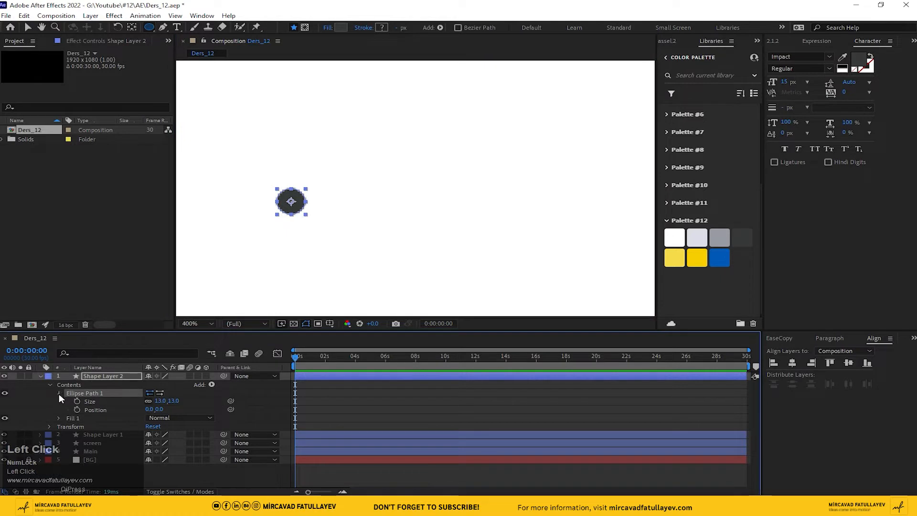
click(59, 394)
right_click(78, 400)
click(191, 446)
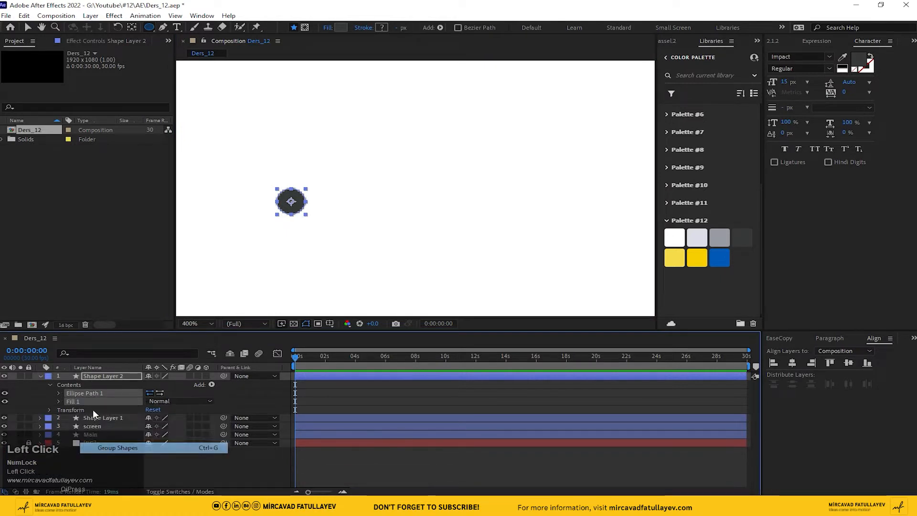
key(ctrl+d)
Set the size of the ellipse path in the duplicated group to 8 by 8
click(59, 393)
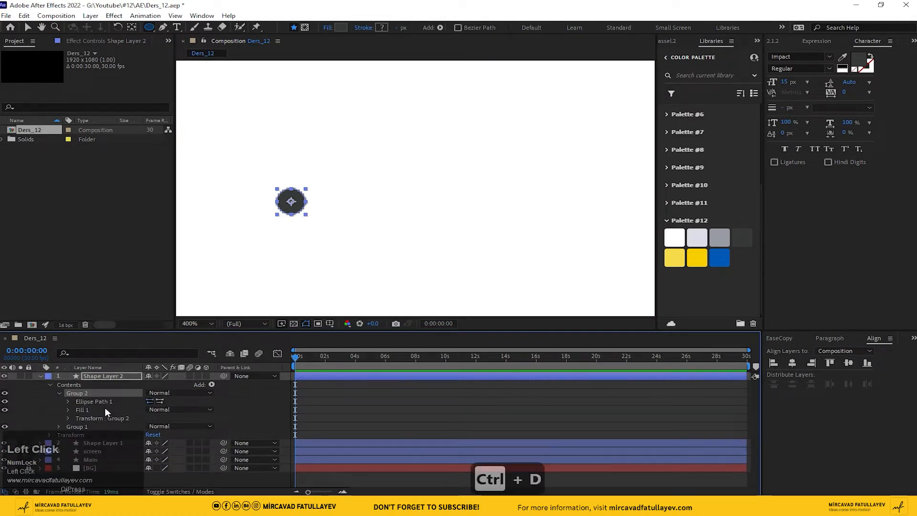
click(68, 402)
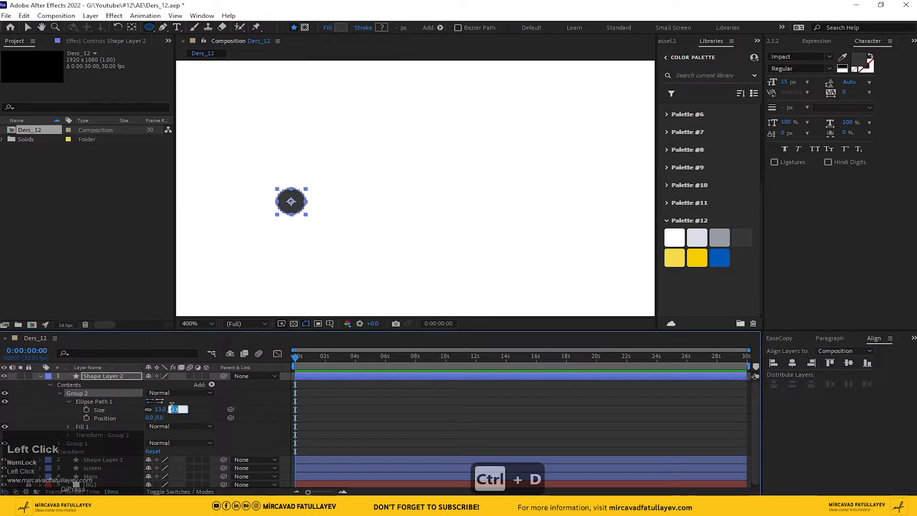
text(8)
key(Return)
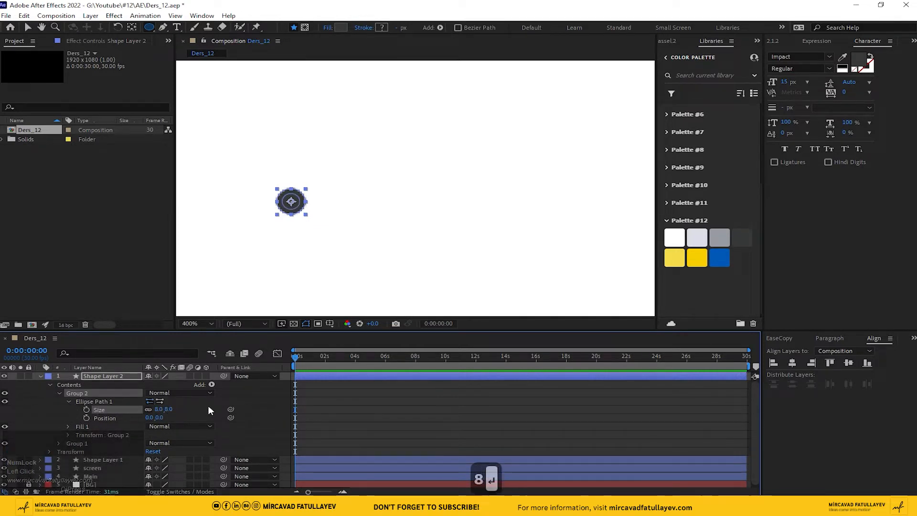
Set the smaller circle's horizontal position to -13 so it sits beside the larger circle
drag(191, 403, 200, 344)
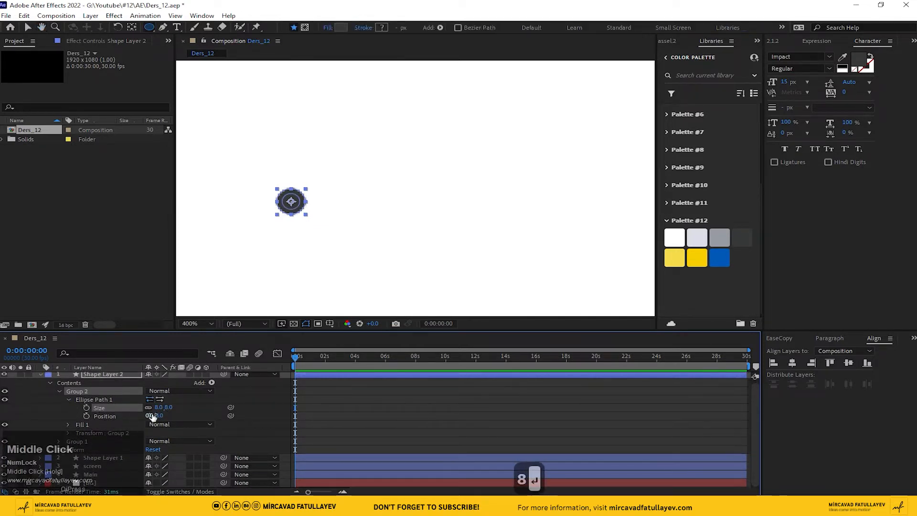
mouse_move(149, 415)
mouse_down()
mouse_move(170, 414)
mouse_move(141, 415)
mouse_up()
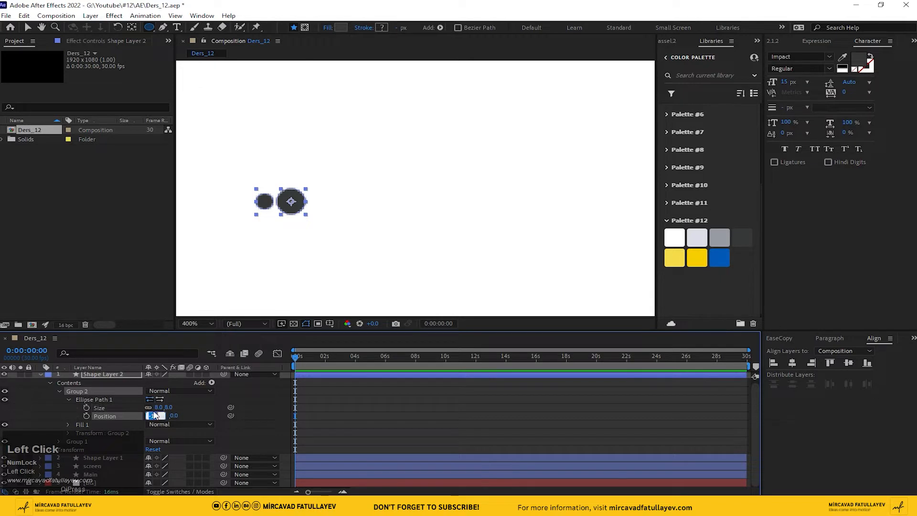
text(-13)
key(Return)
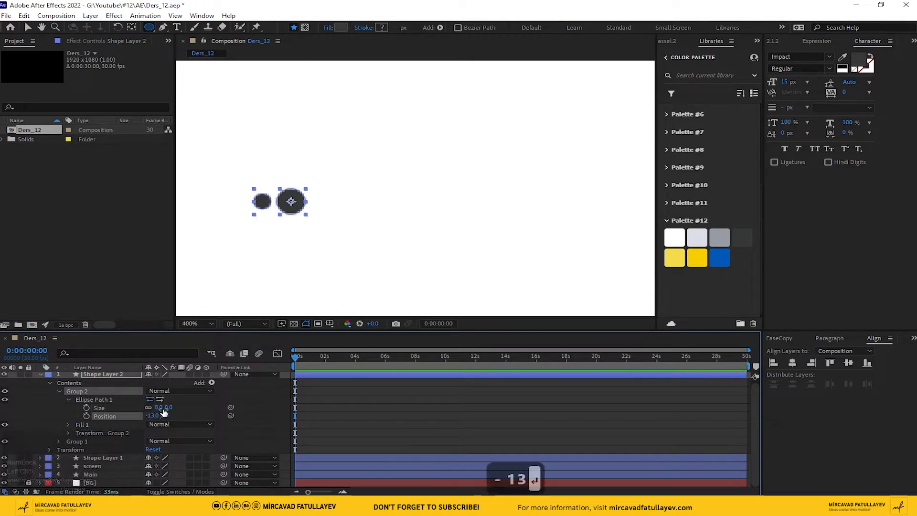
Draw a straight horizontal line with the Pen tool in the circles' layer, extending right from beside the larger circle
click(114, 374)
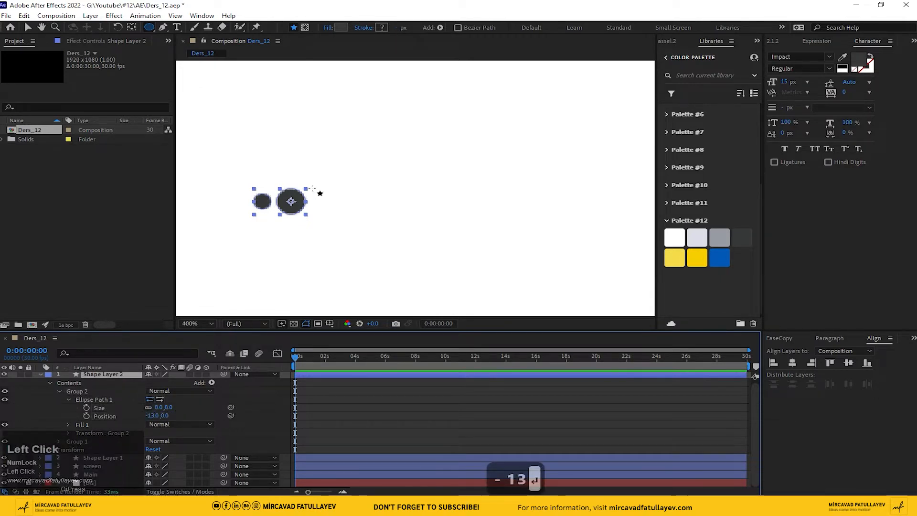
click(165, 27)
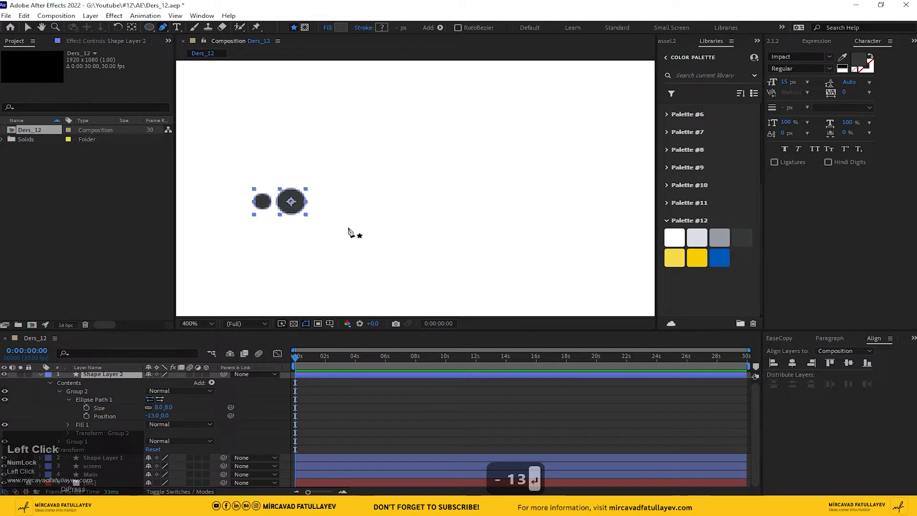
click(314, 201)
shift+click(457, 202)
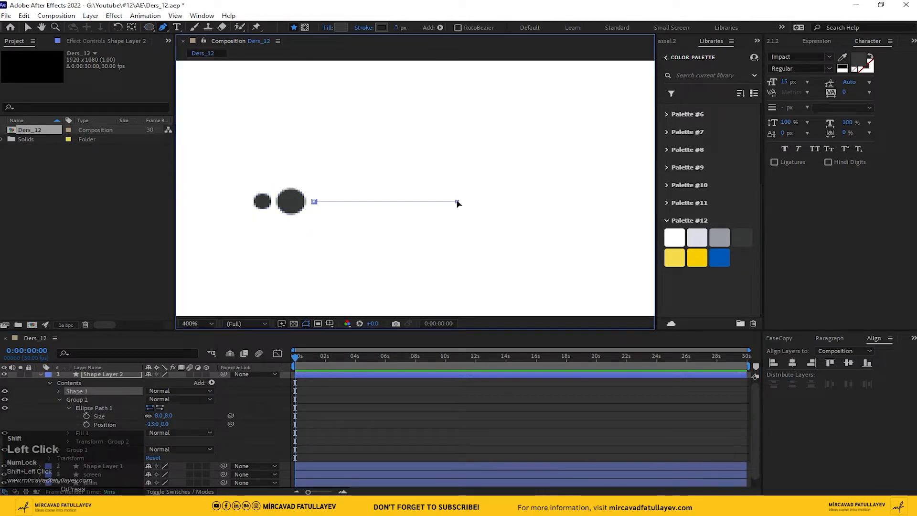
click(81, 388)
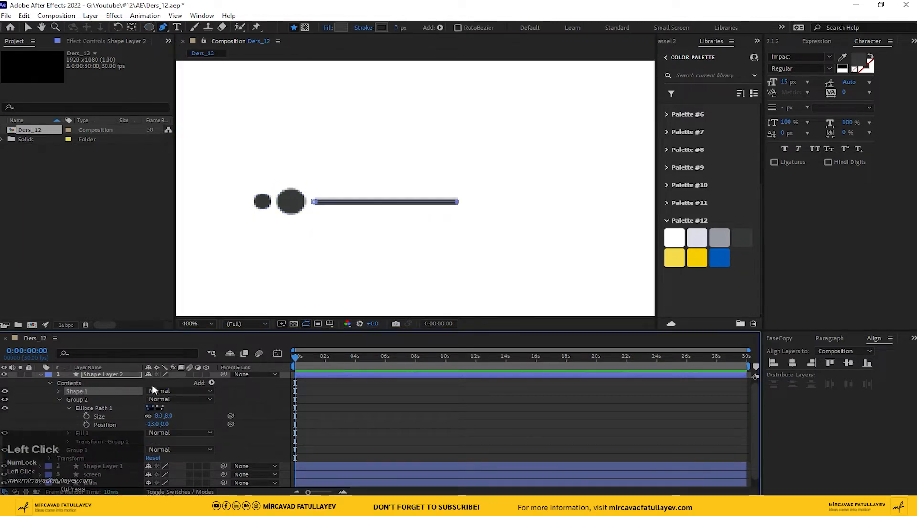
click(40, 374)
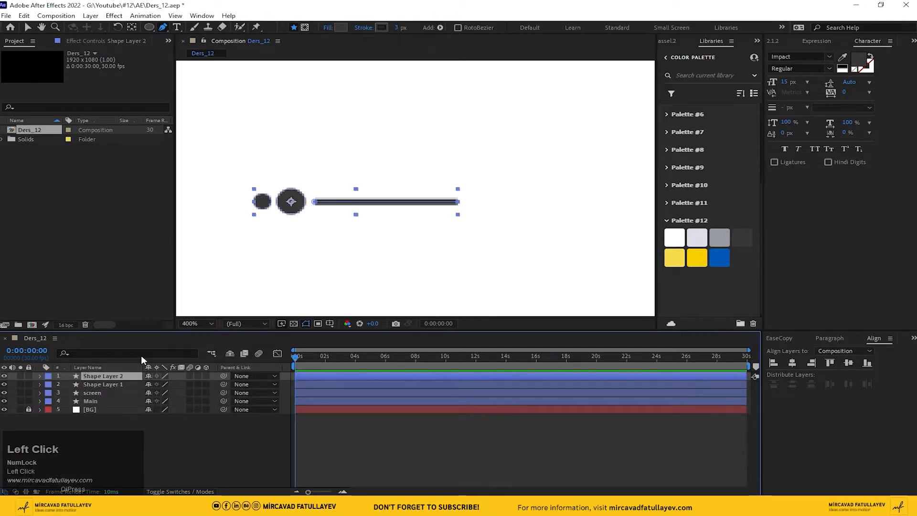
Centre the anchor point of the circles-and-line layer and align the layer horizontally to the composition's centre
scroll(414, 187, down, 2)
middle_click(356, 270)
scroll(366, 225, down, 2)
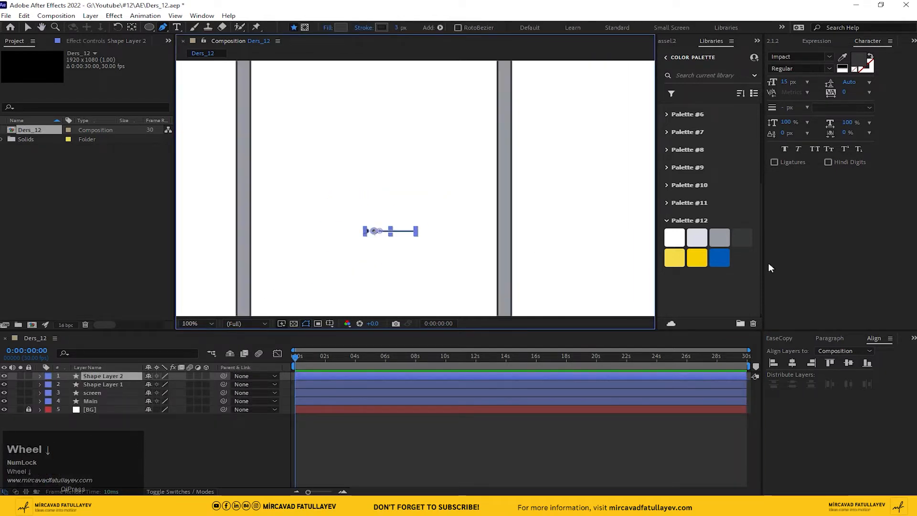
click(774, 41)
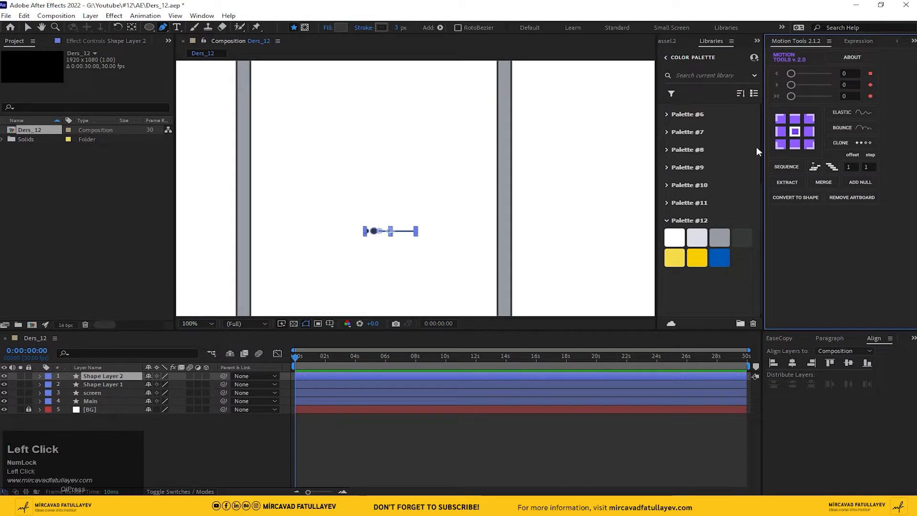
click(792, 362)
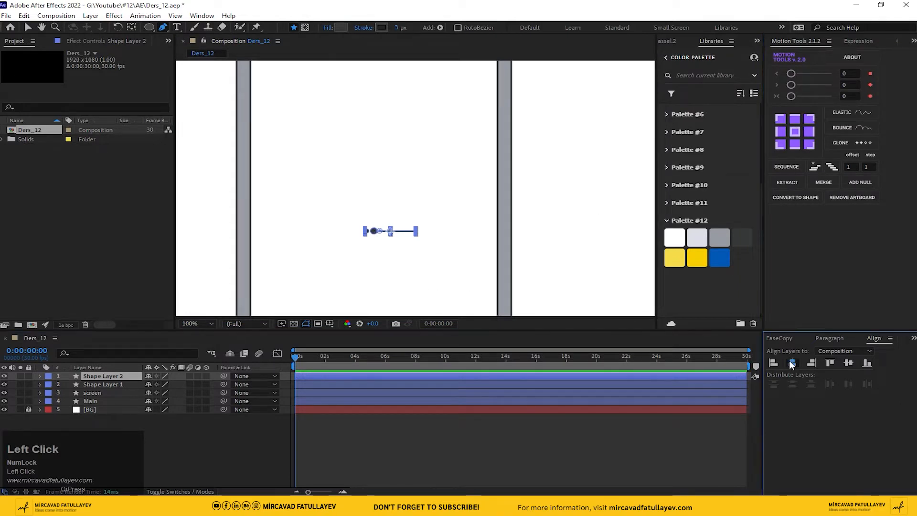
Move the circles-and-line graphic straight up to battery height near the white screen's upper edge, keeping it horizontally centred
middle_click(433, 173)
key(v)
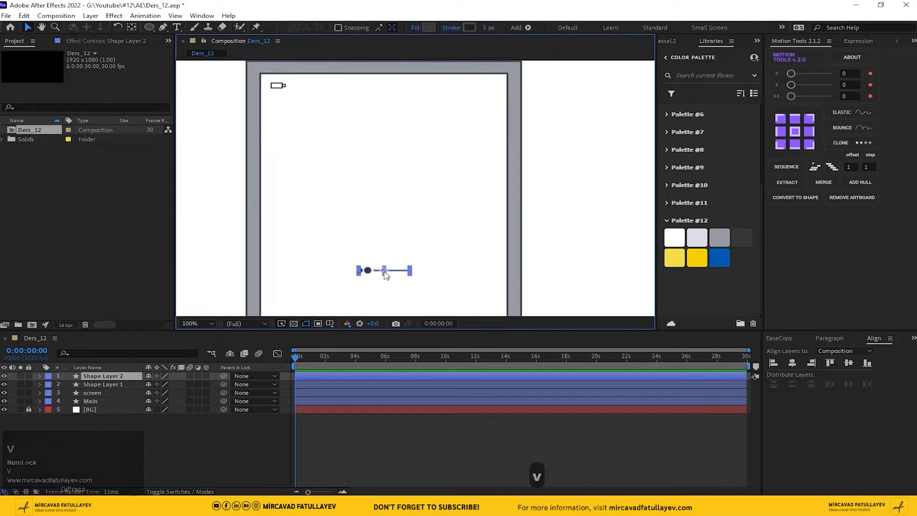
drag(385, 270, 382, 111)
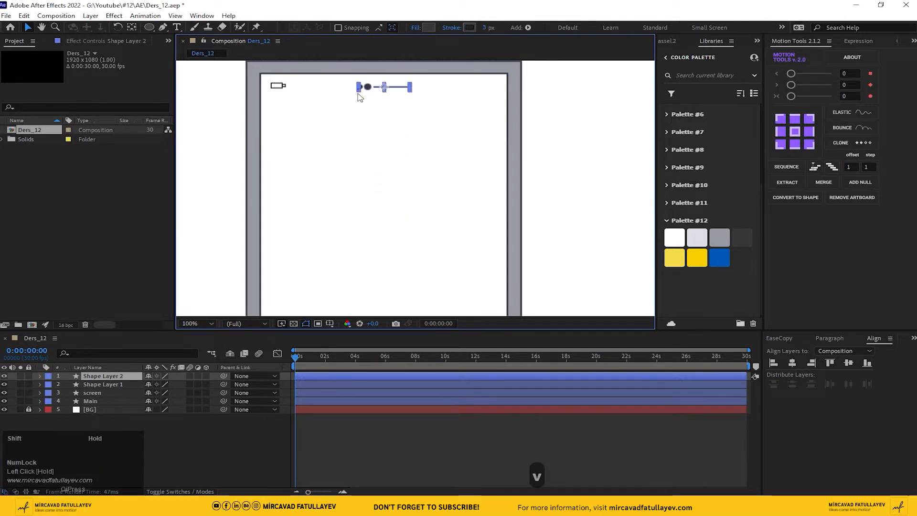
drag(334, 149, 354, 202)
click(774, 364)
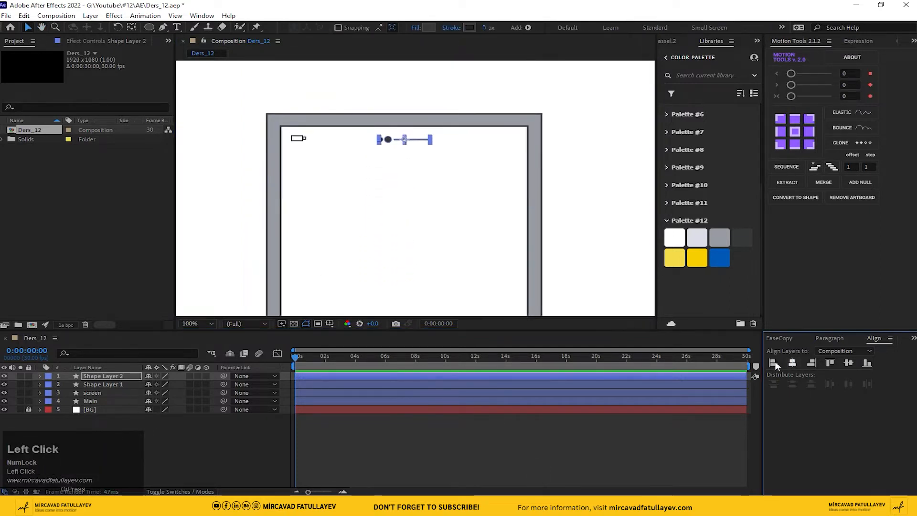
click(393, 240)
scroll(396, 241, down, 2)
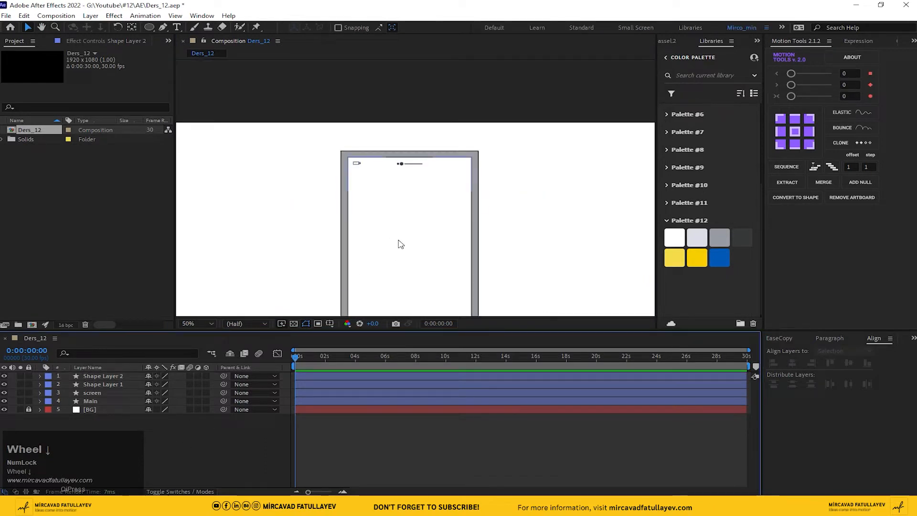
Add the text 09:30 in the white screen's upper-right corner
drag(352, 223, 340, 204)
scroll(334, 197, up, 2)
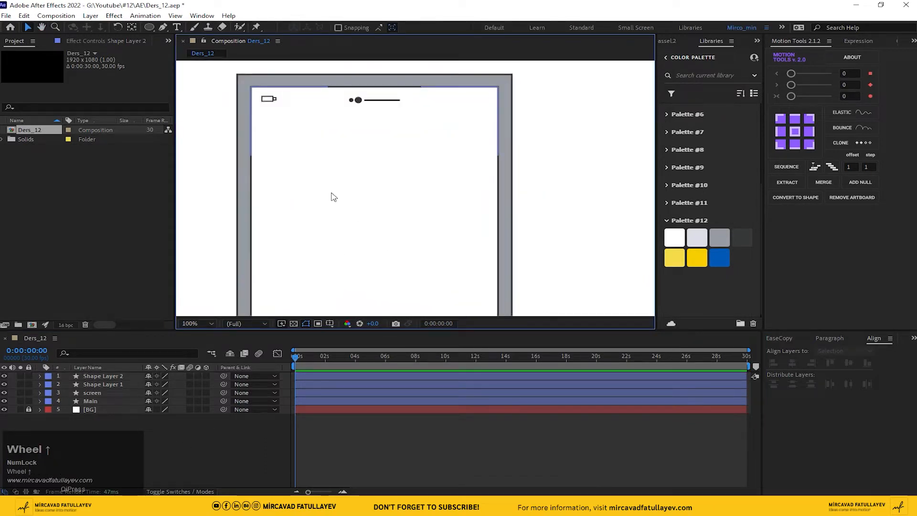
click(177, 27)
scroll(474, 91, up, 1)
drag(432, 171, 407, 307)
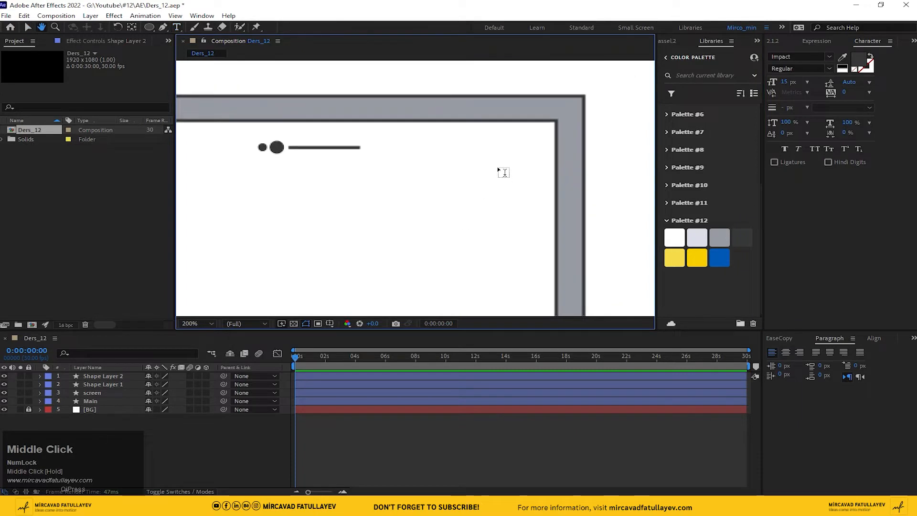
click(491, 144)
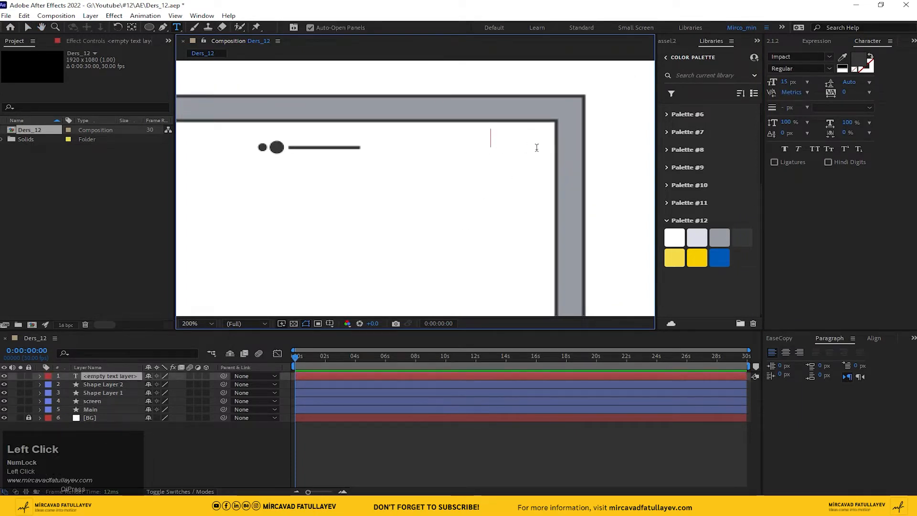
text(09:)
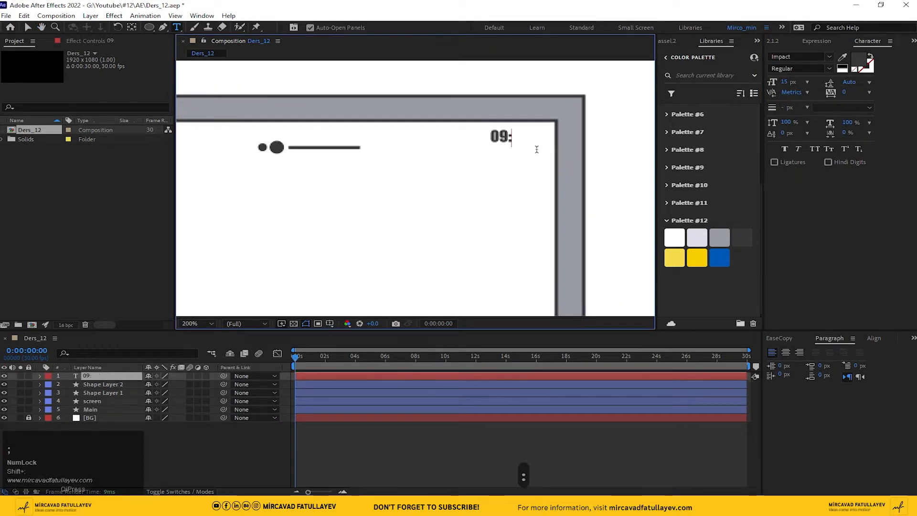
text(30)
key(KP_Enter)
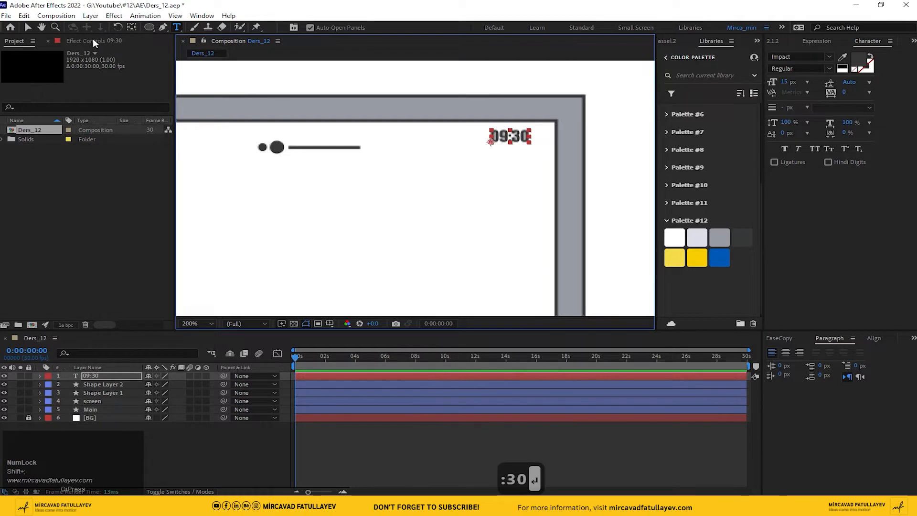
Show the rulers and place a horizontal guide along the lower edge of the battery icon
scroll(386, 95, down, 2)
middle_click(384, 140)
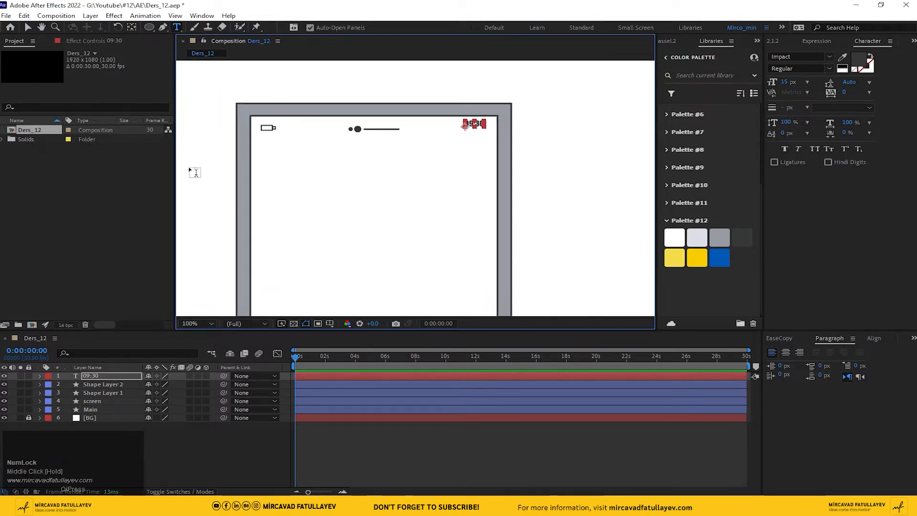
click(27, 27)
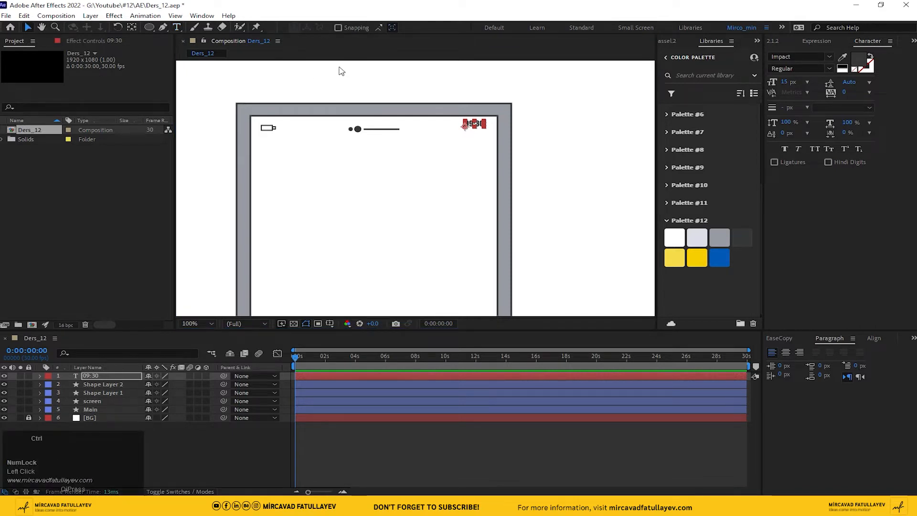
key(ctrl+r)
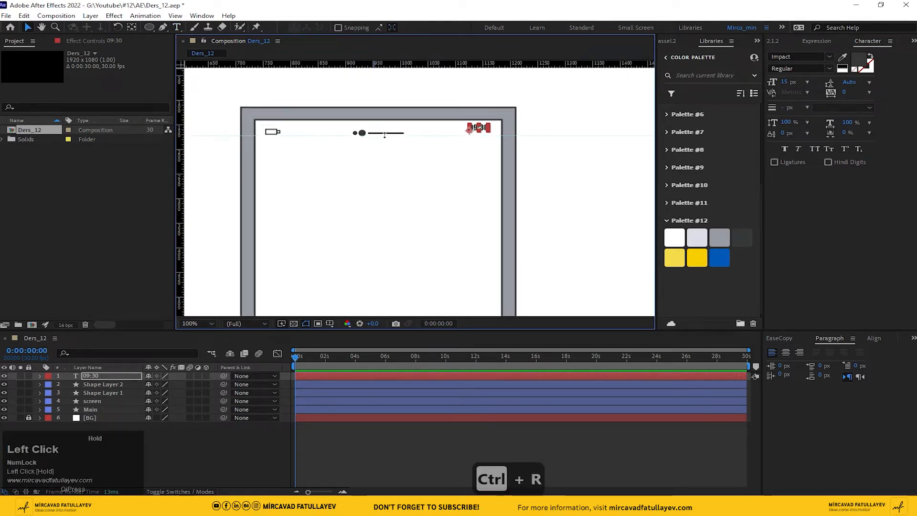
Lower the 09:30 text so that its base sits on the horizontal guide
scroll(439, 139, up, 1)
drag(460, 164, 425, 237)
drag(510, 142, 507, 142)
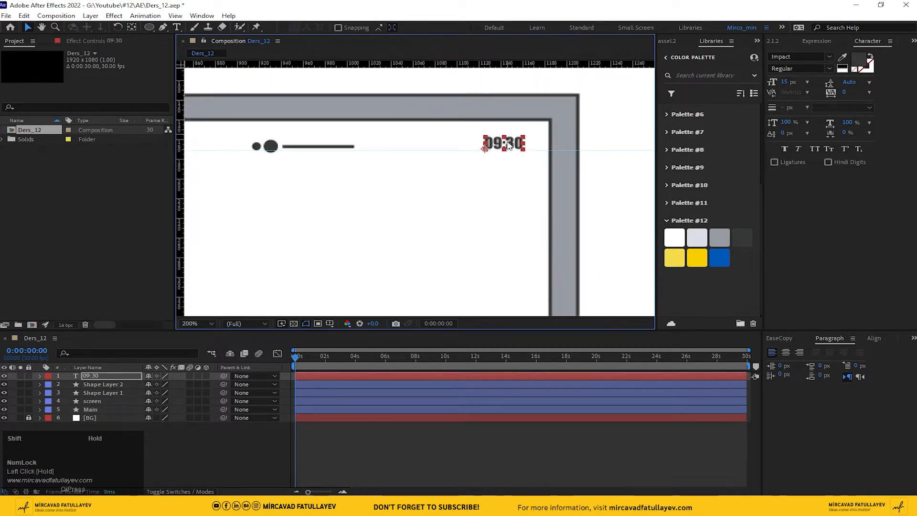
Add a second guide along the battery's upper edge and nudge the circles-and-line graphic vertically until it is centred between the guides
drag(353, 167, 411, 148)
click(417, 147)
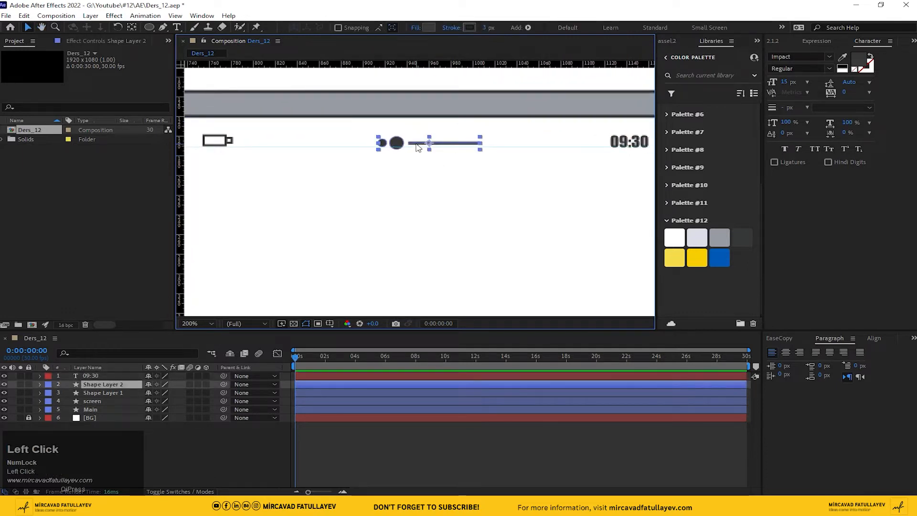
key(Down)
key(Down)
key(Down)
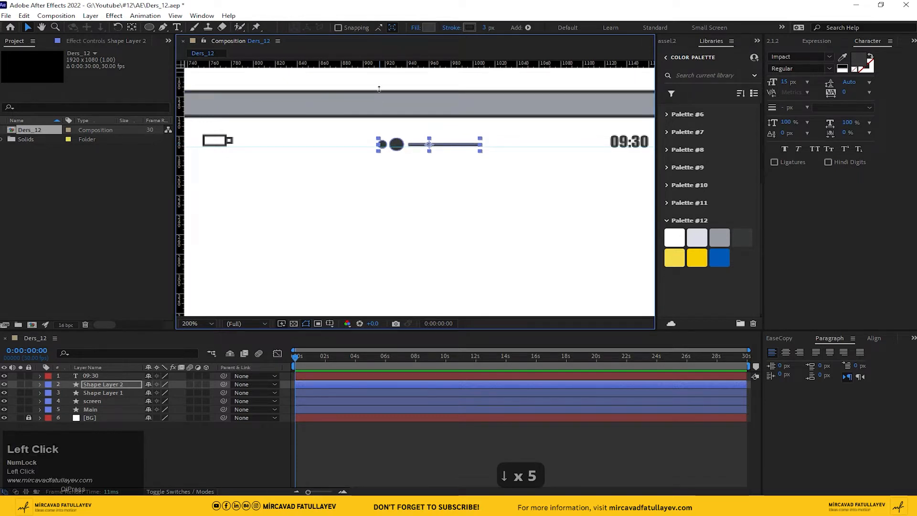
key(Up)
key(Up)
key(Up)
key(Up)
key(Up)
key(Up)
key(Up)
key(Up)
key(Up)
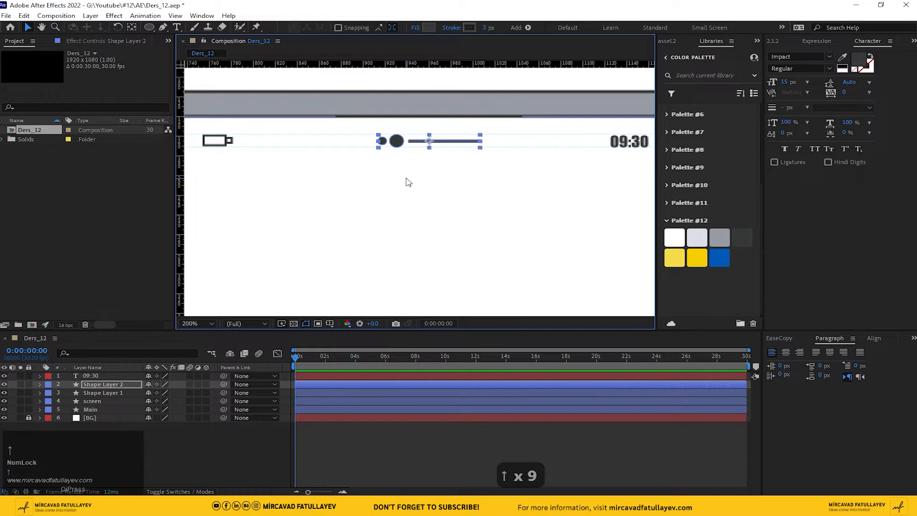
key(Up)
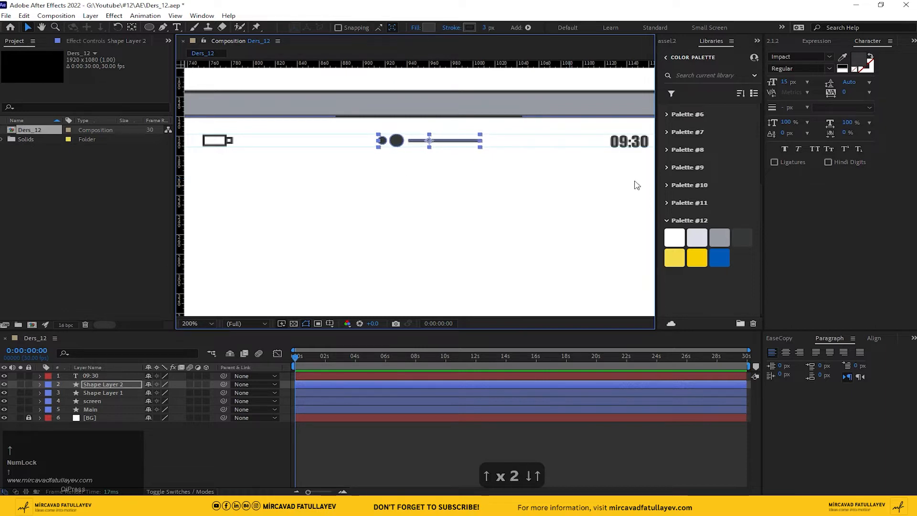
Nudge the 09:30 text up slightly to line up with the other status icons, and deselect it
click(629, 145)
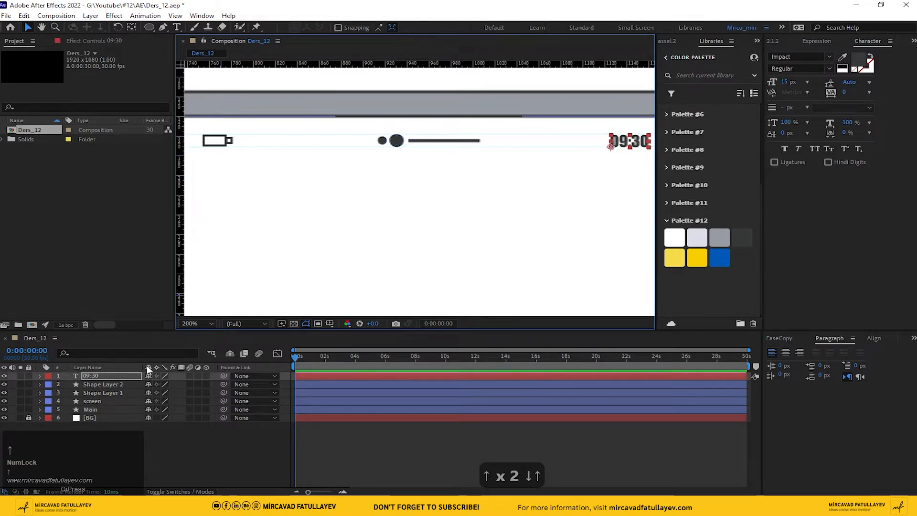
click(239, 439)
scroll(432, 187, down, 1)
drag(468, 186, 449, 127)
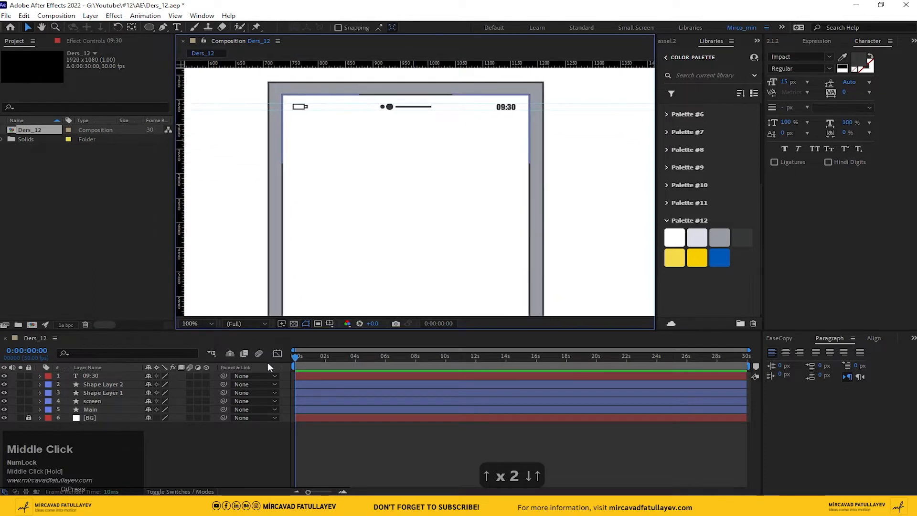
Create a new shape layer and add a rectangle path to its contents
right_click(219, 445)
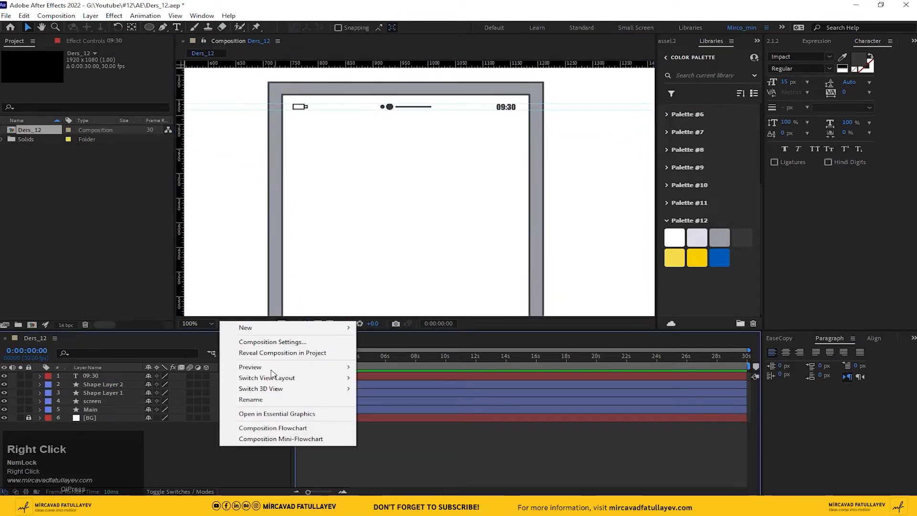
click(246, 328)
click(412, 396)
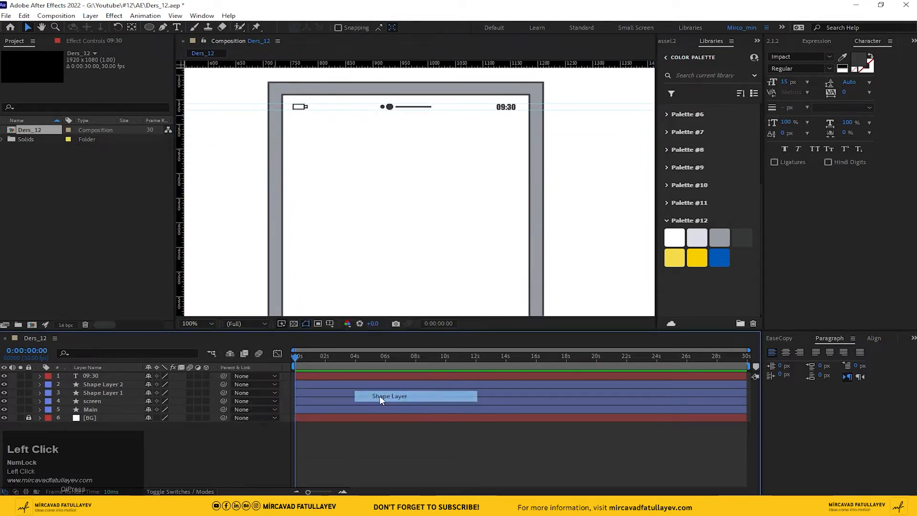
click(39, 377)
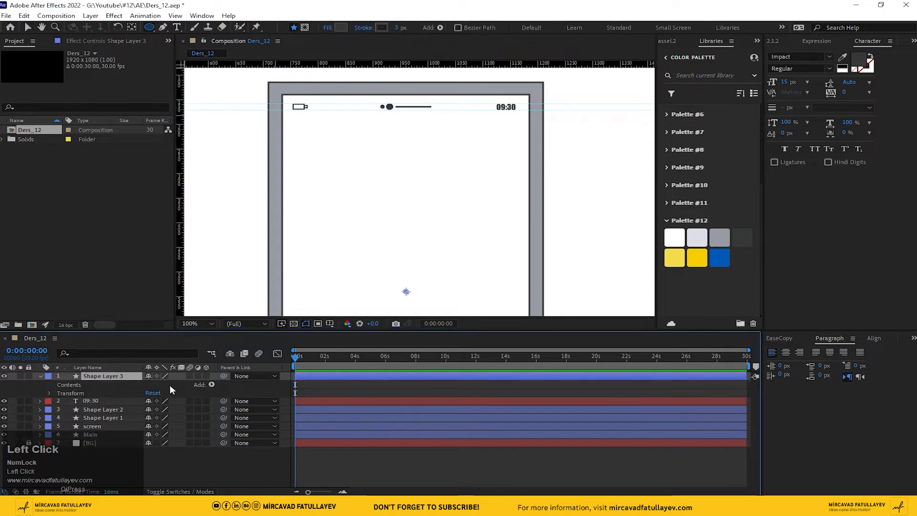
click(211, 385)
click(268, 184)
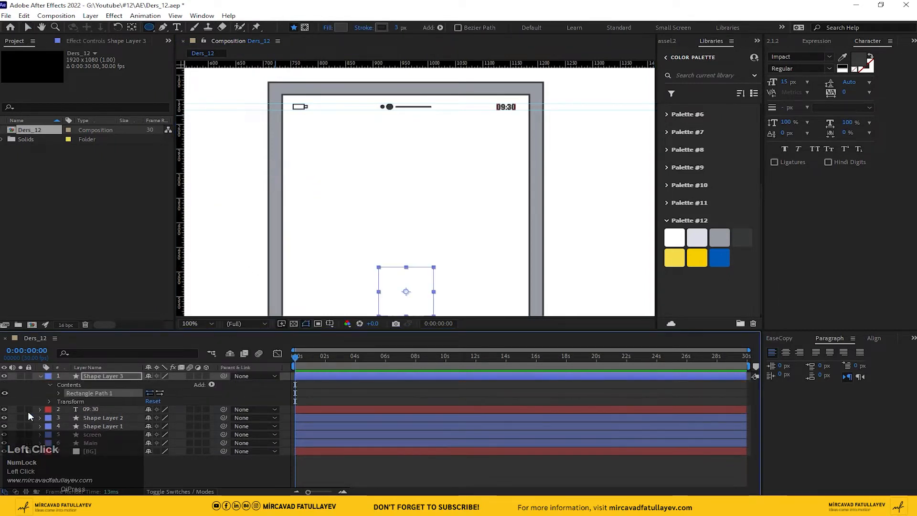
Add a fill and a stroke to the new rectangle
click(212, 385)
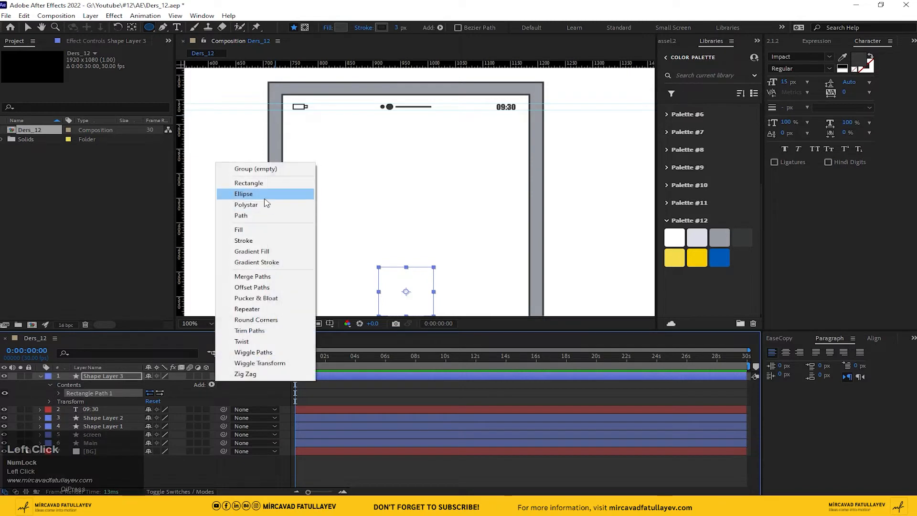
click(261, 234)
click(212, 385)
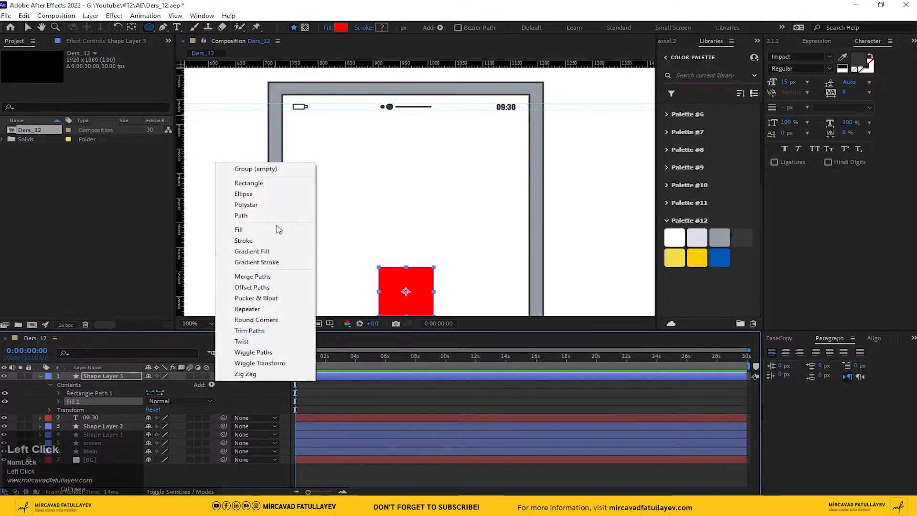
click(265, 239)
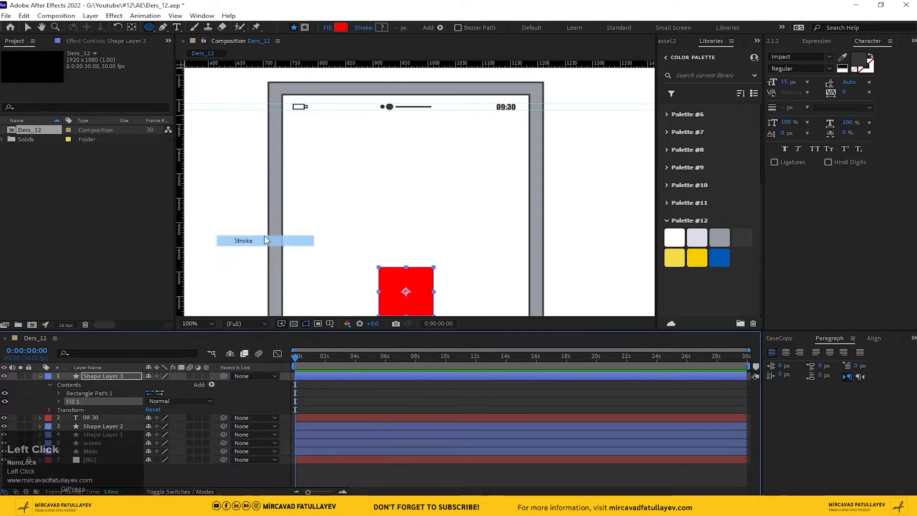
Set the rectangle path's size to 200 by 200
click(58, 393)
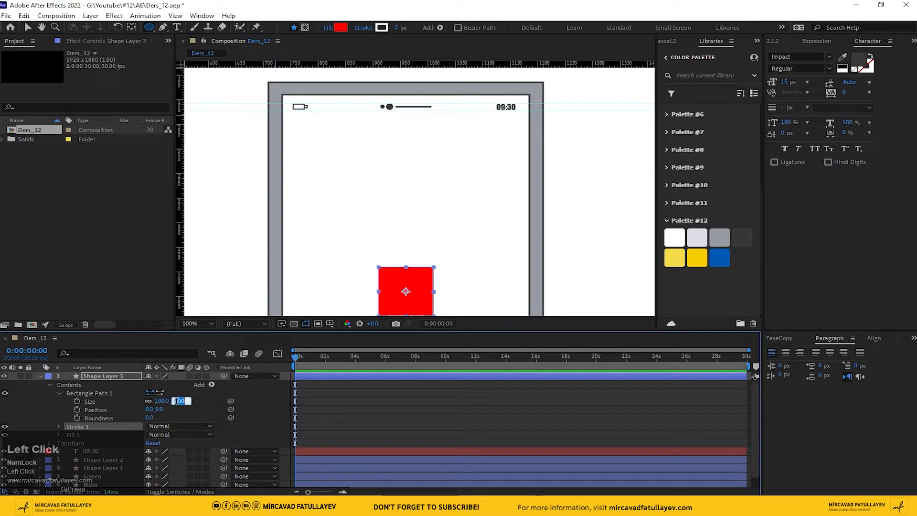
drag(409, 219, 420, 166)
click(185, 402)
text(200)
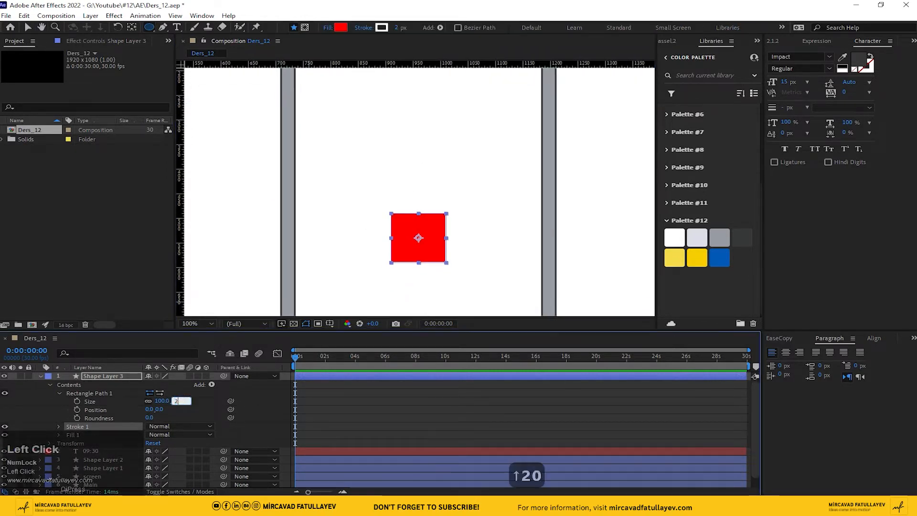
key(Return)
scroll(344, 248, down, 5)
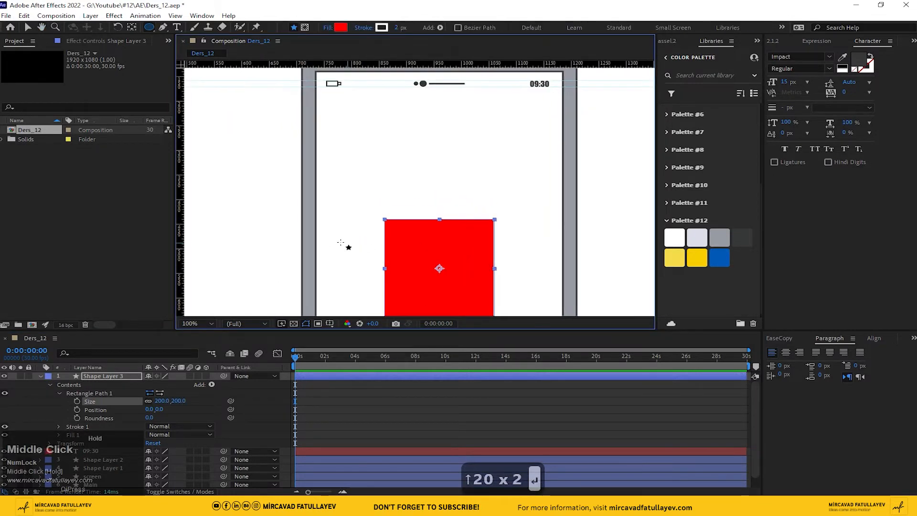
click(57, 393)
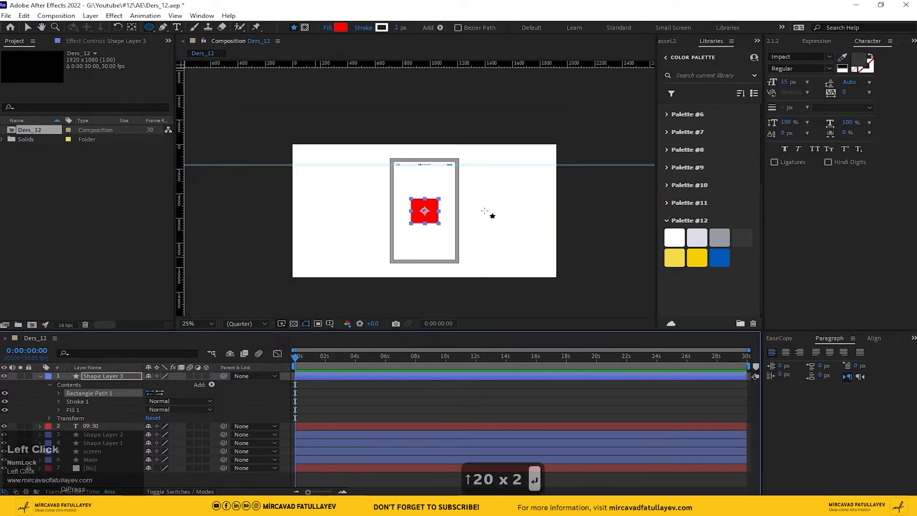
Move the red square below the status row, with its left edge lined up under the battery icon
key(v)
scroll(418, 216, up, 2)
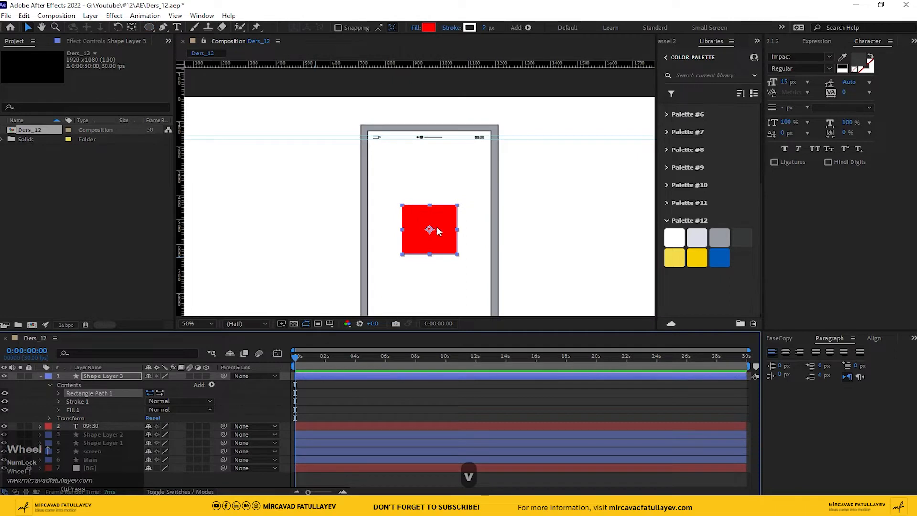
drag(439, 232, 408, 182)
scroll(409, 182, up, 2)
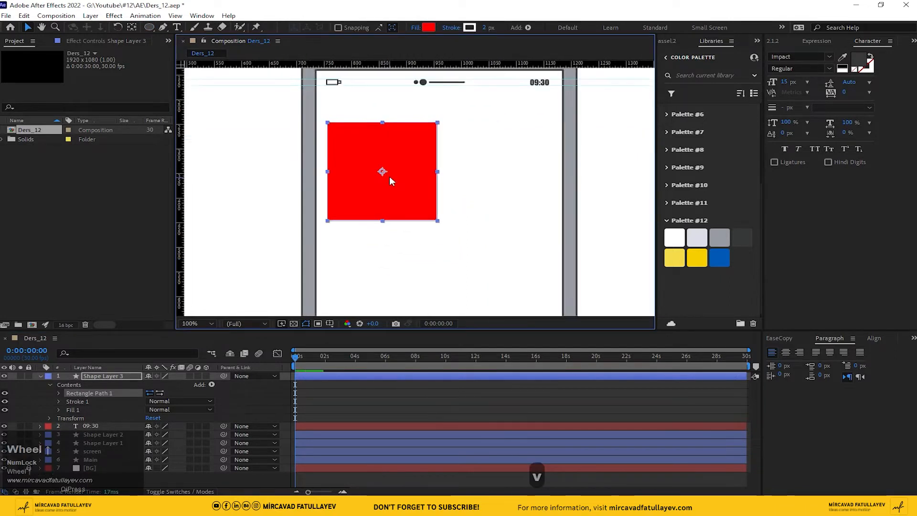
drag(382, 220, 390, 215)
Duplicate the red square's layer and place the copy beside the original, leaving a narrow gap
click(49, 384)
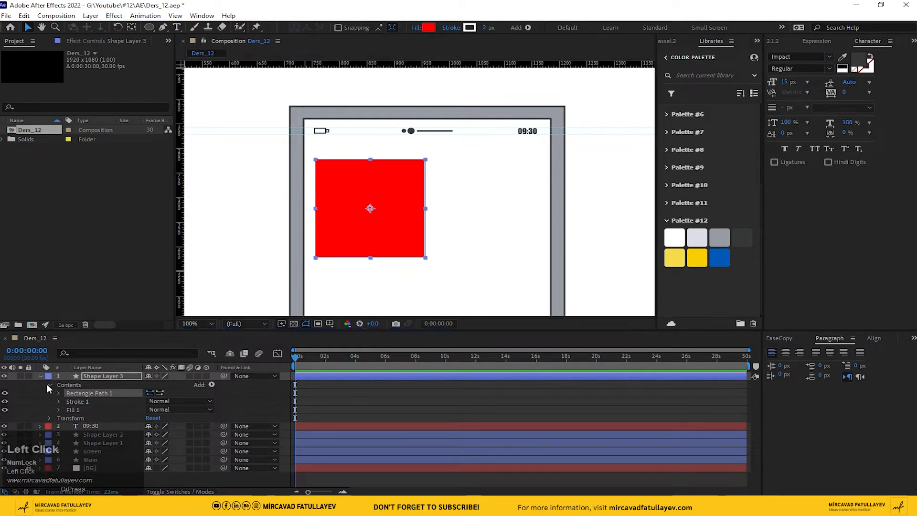
key(ctrl+d)
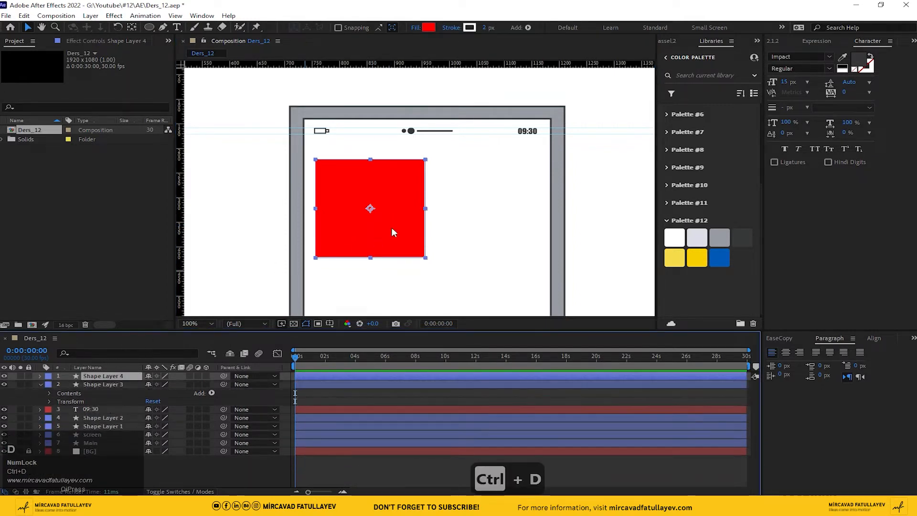
drag(371, 209, 489, 210)
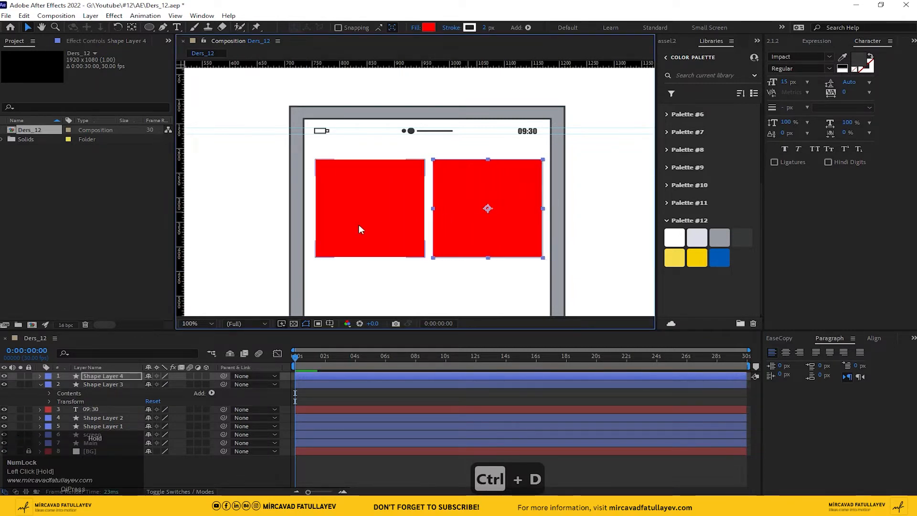
Select both squares, try and undo a horizontal centre alignment, and shift the pair slightly left to centre it in the screen
shift+click(359, 225)
click(874, 339)
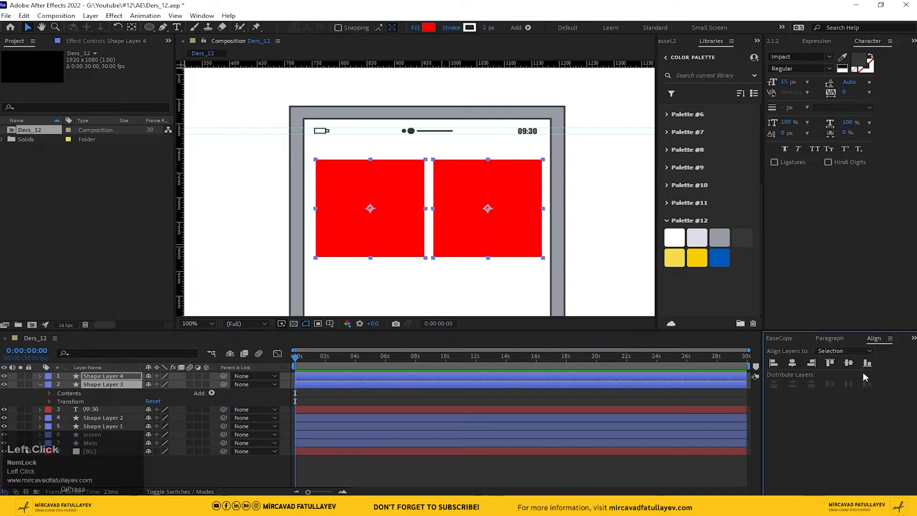
click(794, 365)
key(ctrl+z)
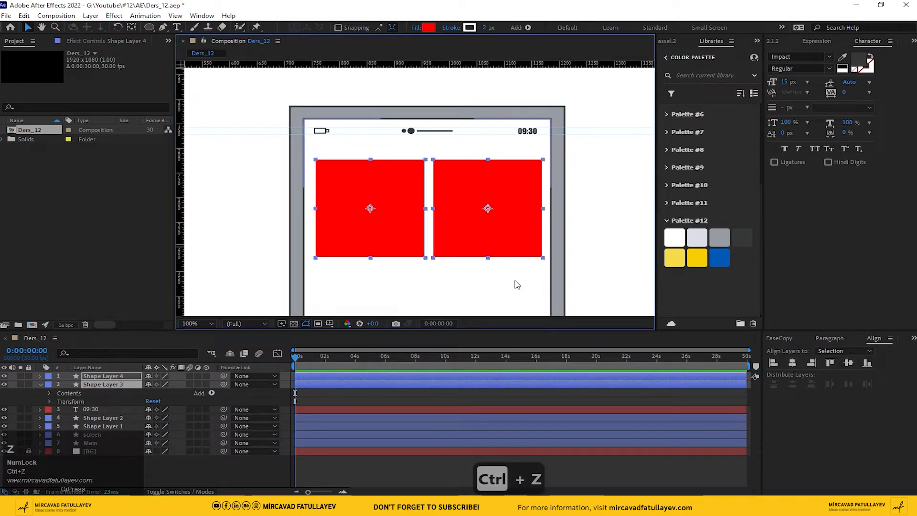
drag(475, 231, 464, 188)
Try aligning both squares vertically and horizontally to the composition, and undo the horizontal alignment
click(850, 364)
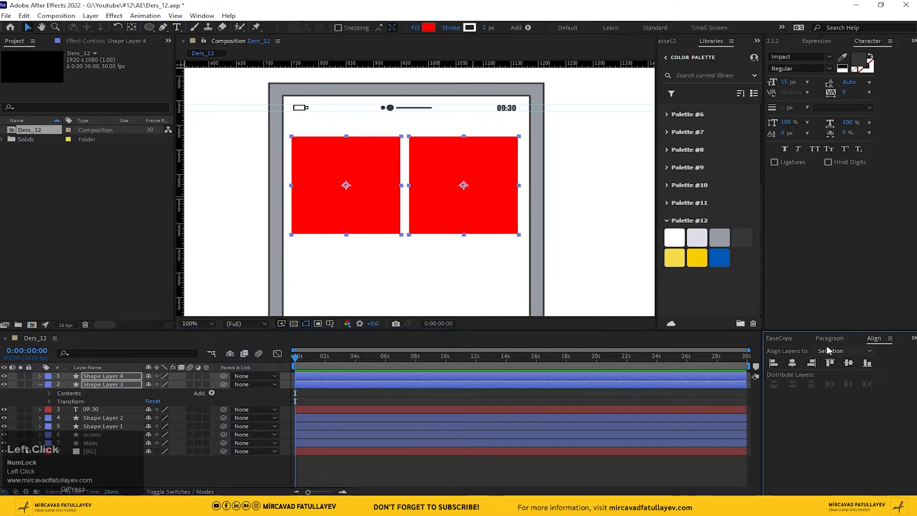
click(828, 351)
click(834, 371)
click(849, 364)
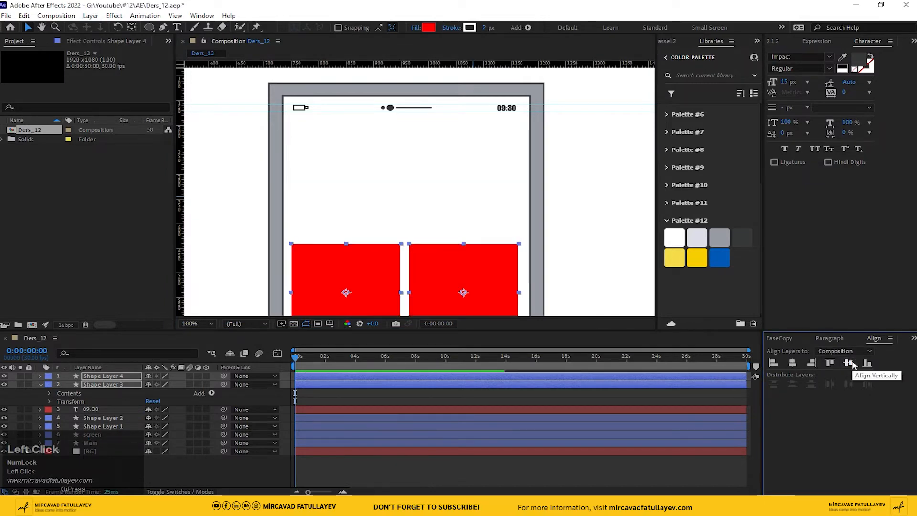
click(792, 363)
key(ctrl+z)
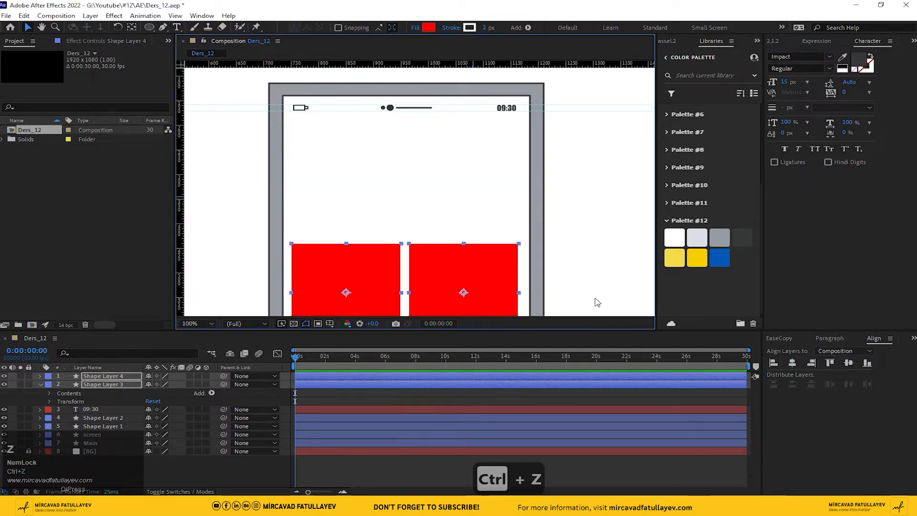
Move both squares up to sit just below the status row
drag(502, 265, 441, 156)
Recolour the left square with the blue swatch (0158B5) of Palette #12 as fill and the dark grey swatch as stroke
click(101, 386)
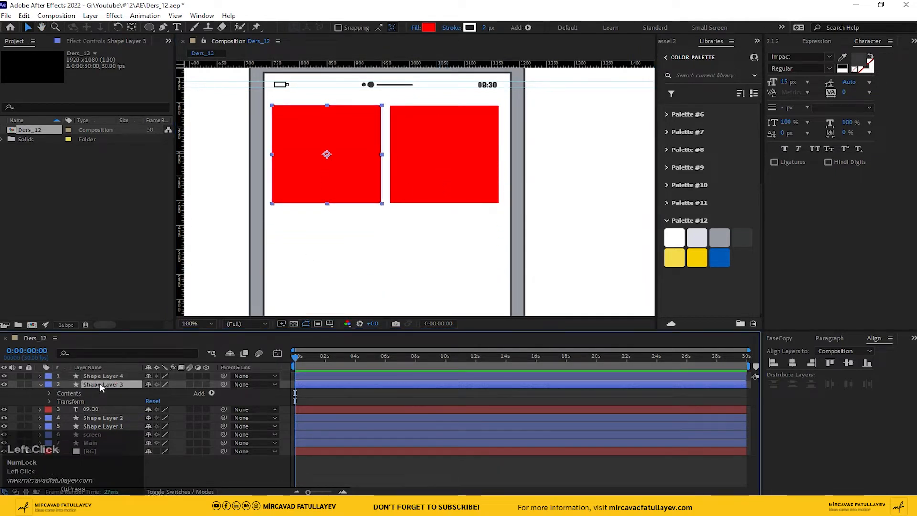
click(430, 30)
click(443, 233)
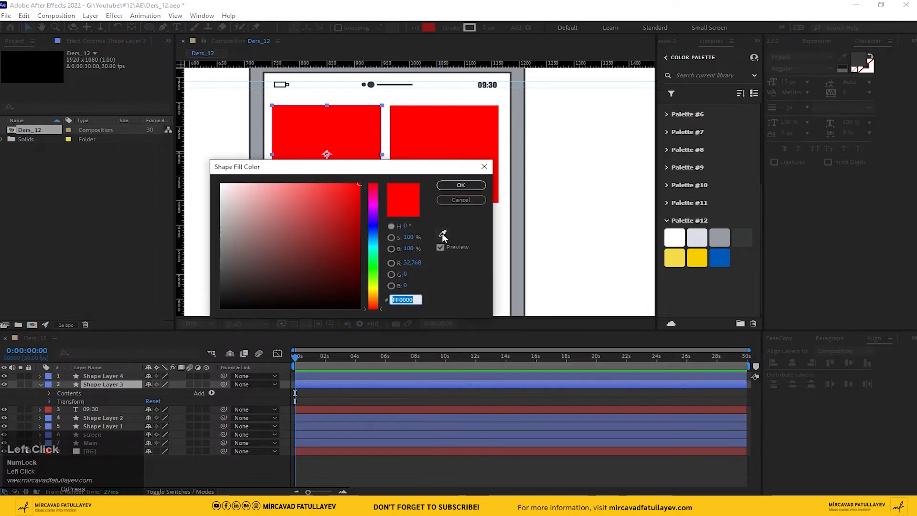
click(720, 258)
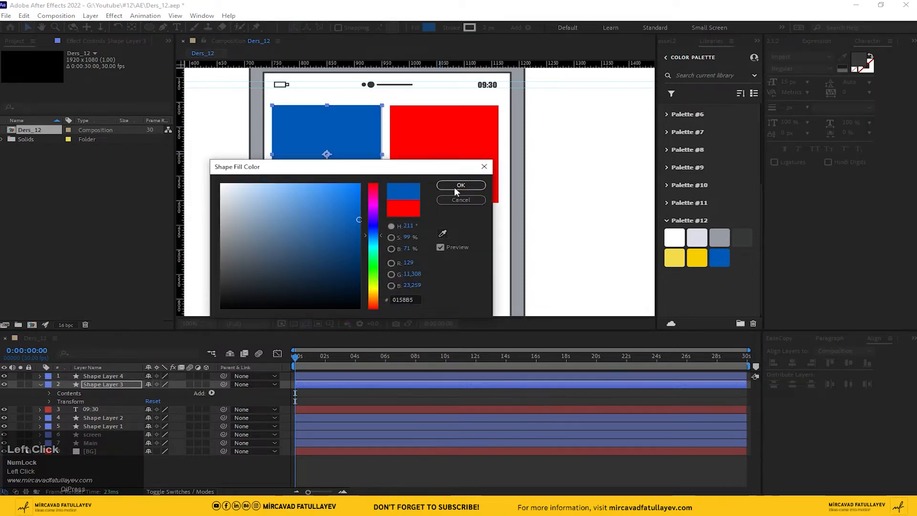
click(456, 187)
click(470, 28)
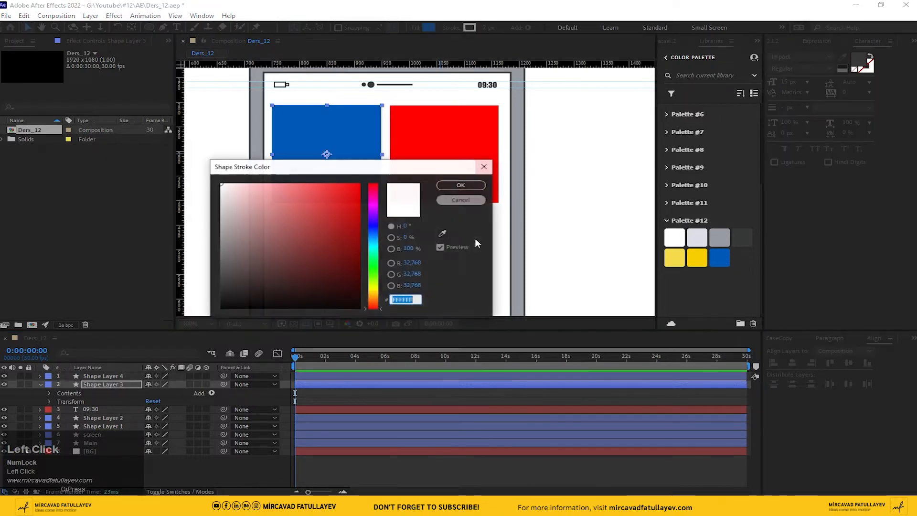
click(444, 234)
click(740, 236)
click(456, 186)
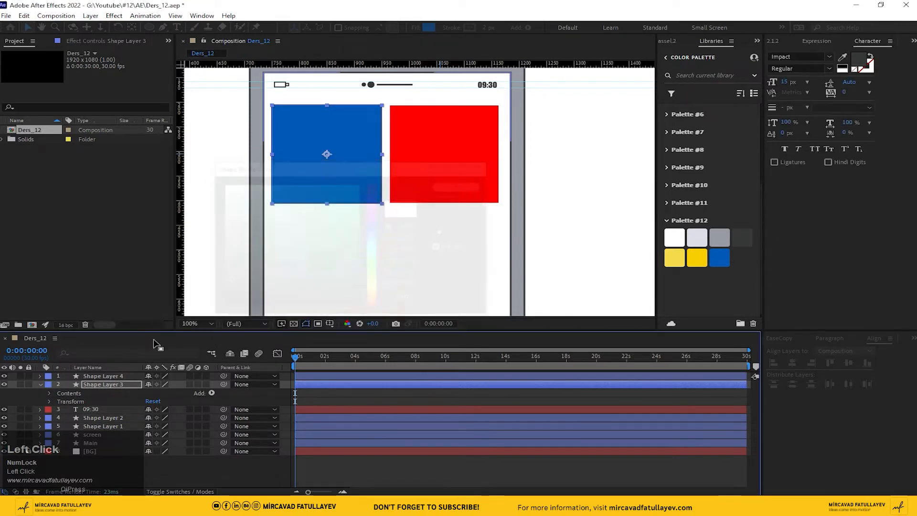
Recolour the right square with Palette #12's dark grey (353837) as stroke and its deeper yellow (F6CD00) as fill
click(110, 377)
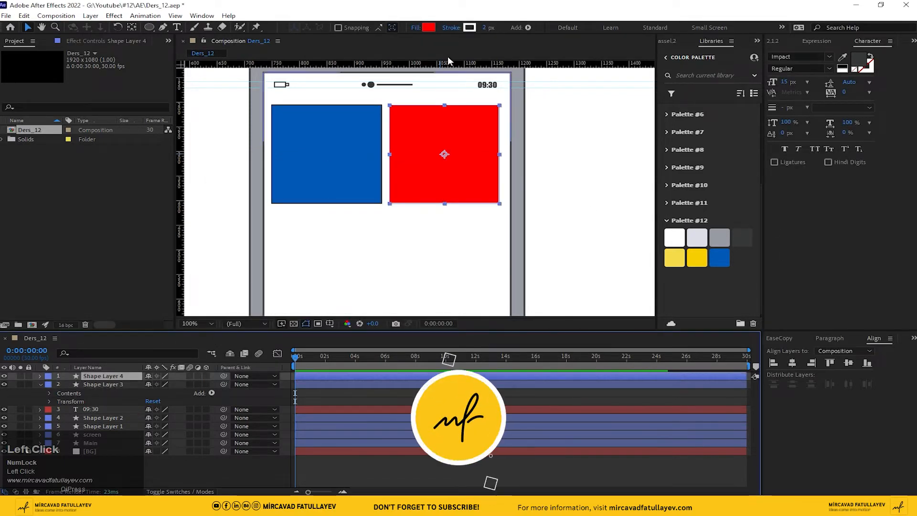
click(469, 28)
click(443, 234)
click(745, 242)
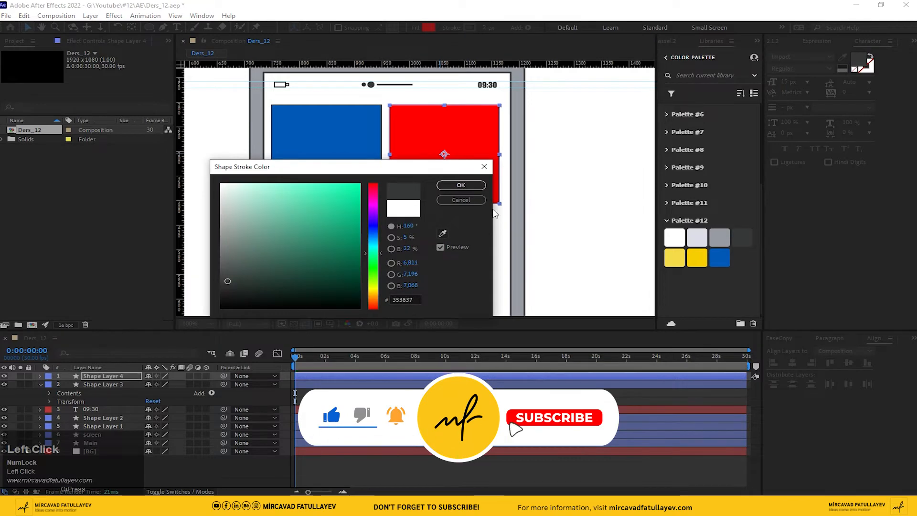
click(466, 186)
click(428, 28)
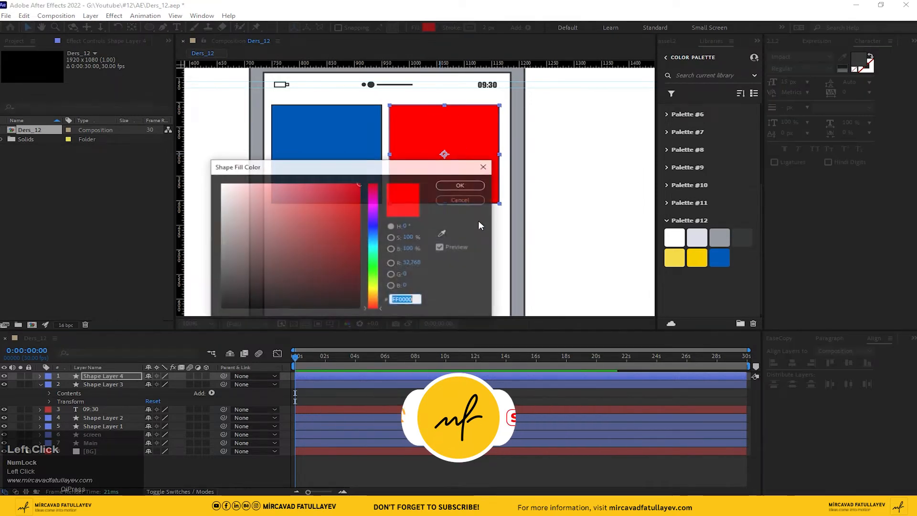
click(443, 234)
click(696, 259)
click(461, 185)
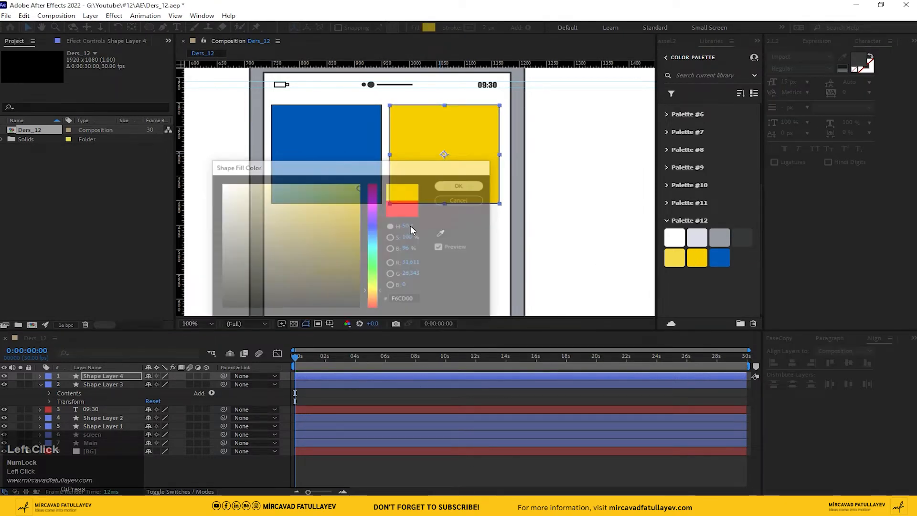
Collapse the blue square's layer and set its label colour to Blue
click(41, 384)
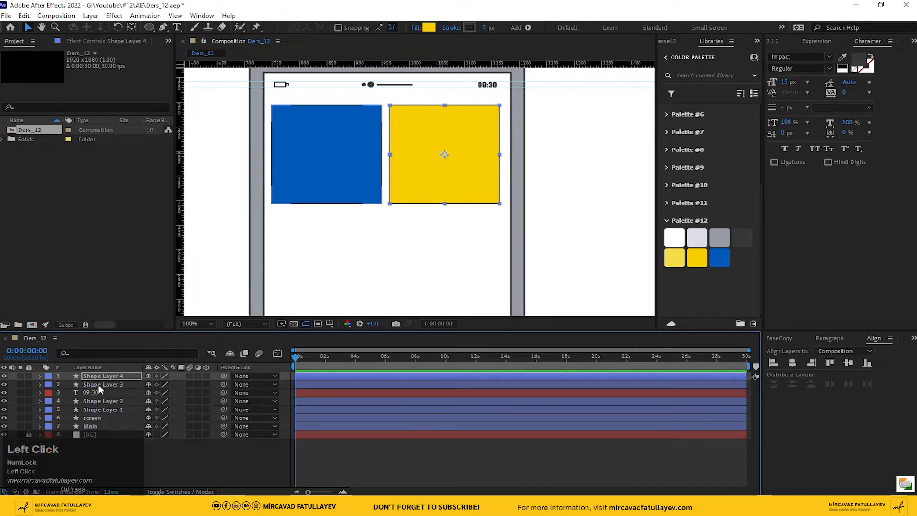
shift+click(102, 384)
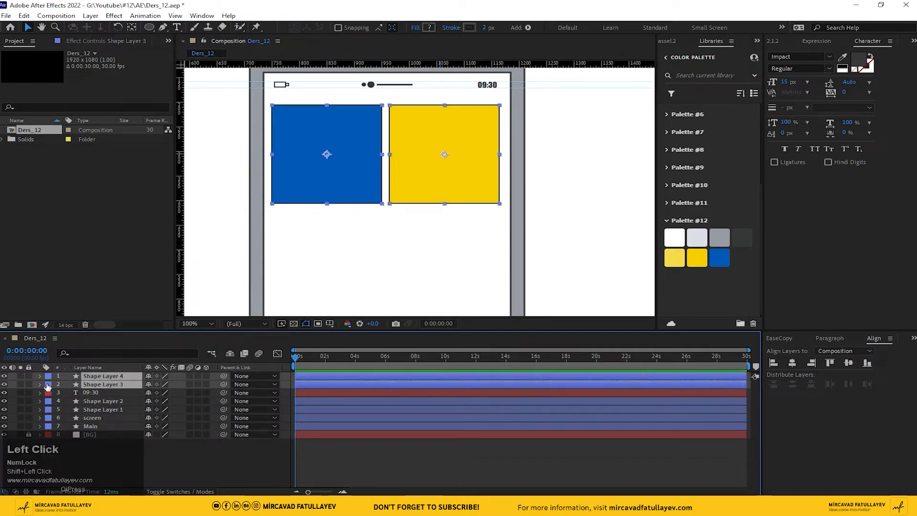
click(133, 448)
click(106, 385)
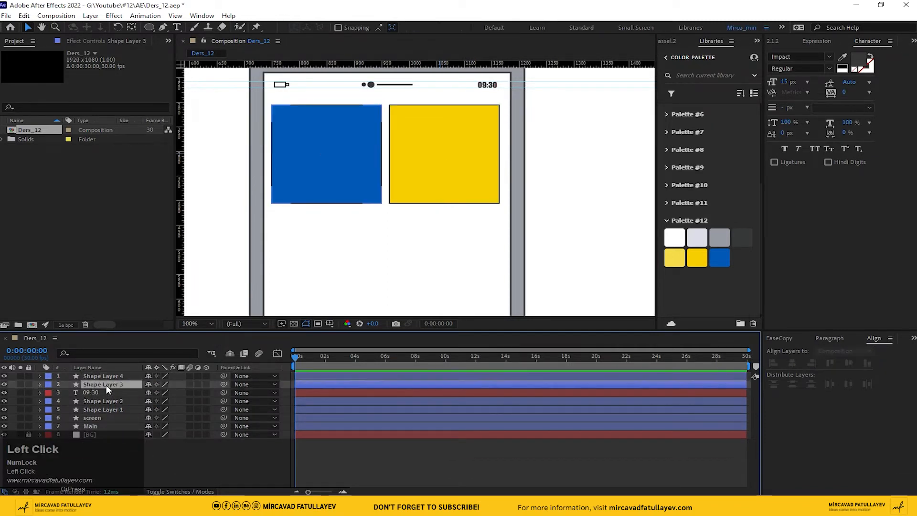
click(47, 385)
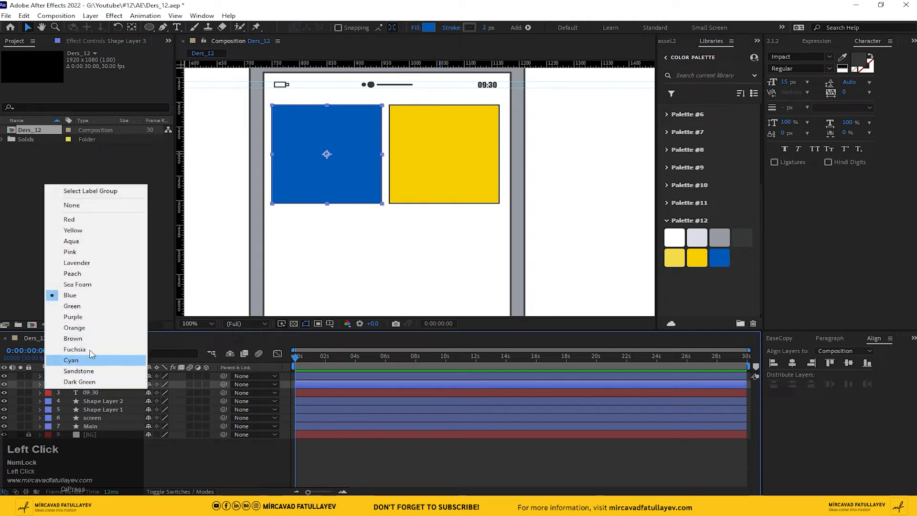
click(92, 295)
Set the label colour of the yellow square's layer to Yellow
click(94, 377)
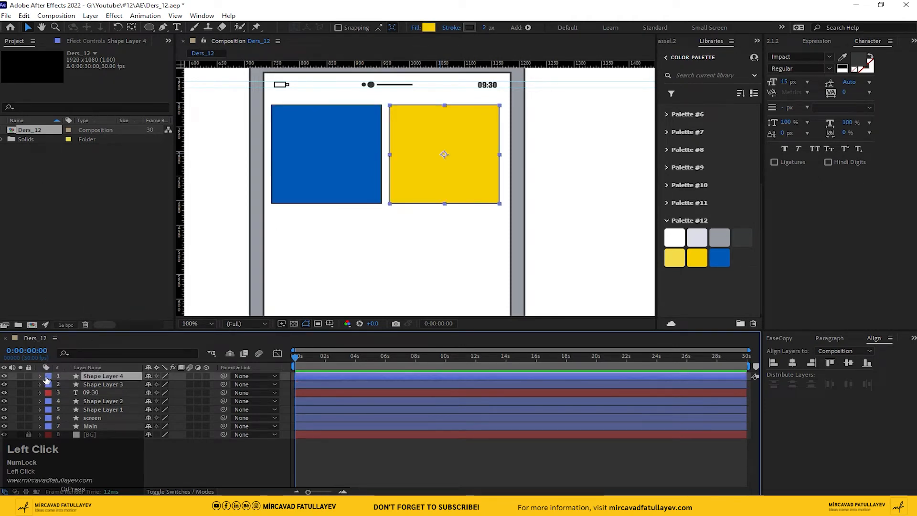
click(47, 376)
click(93, 222)
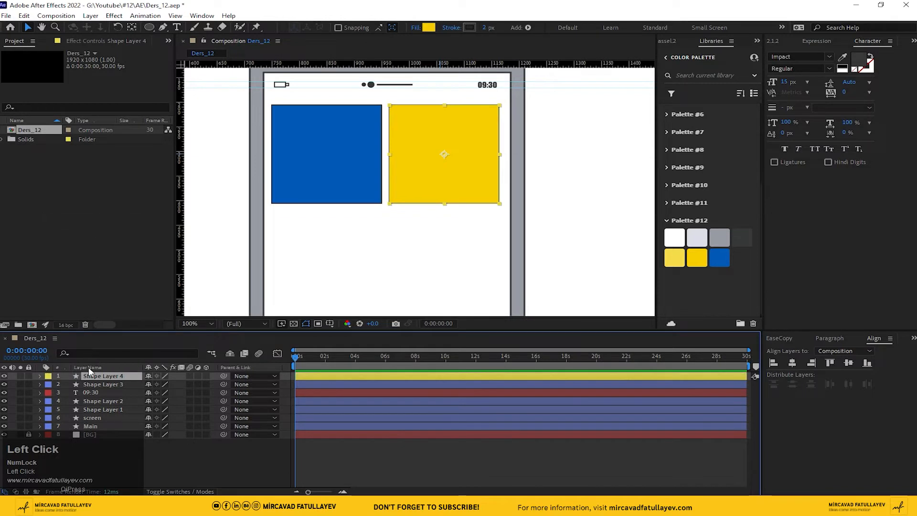
Duplicate the blue and yellow squares and move the copies straight down to form a second row
click(86, 384)
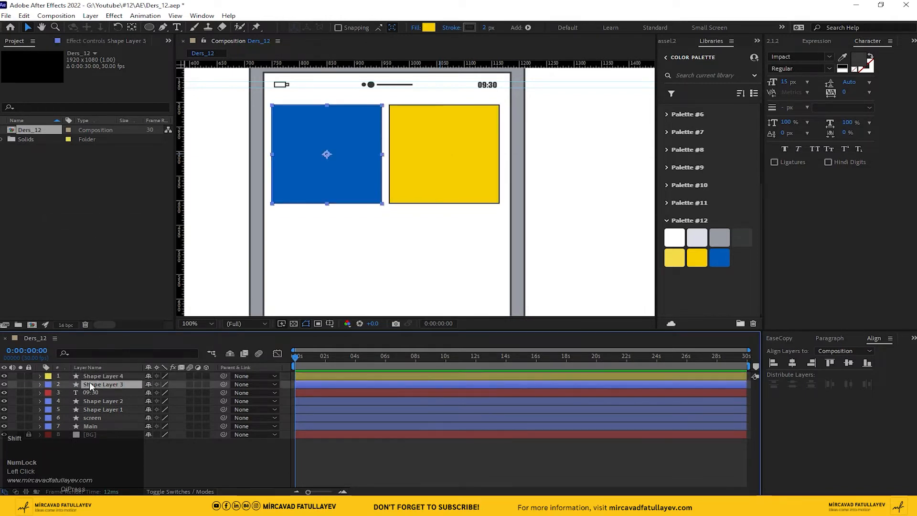
shift+click(96, 376)
key(ctrl+d)
drag(96, 393, 95, 382)
scroll(389, 193, down, 2)
middle_click(389, 194)
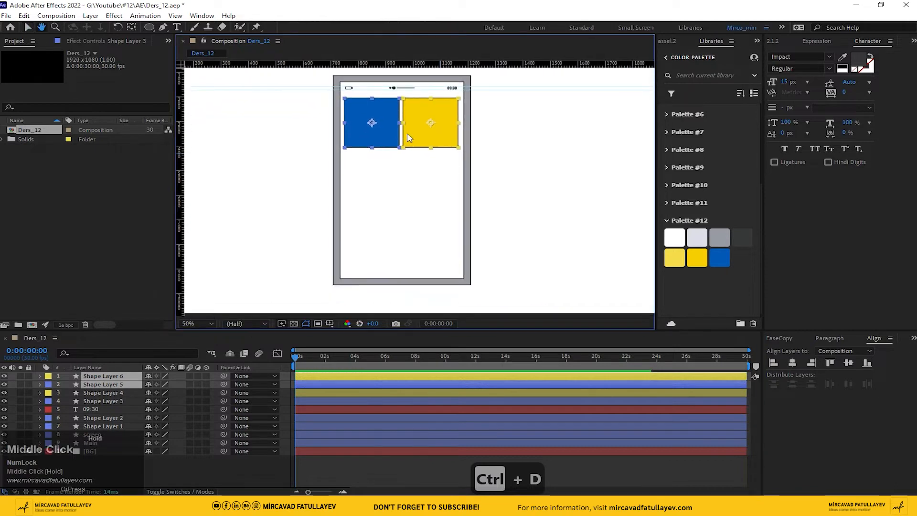
drag(430, 126, 422, 179)
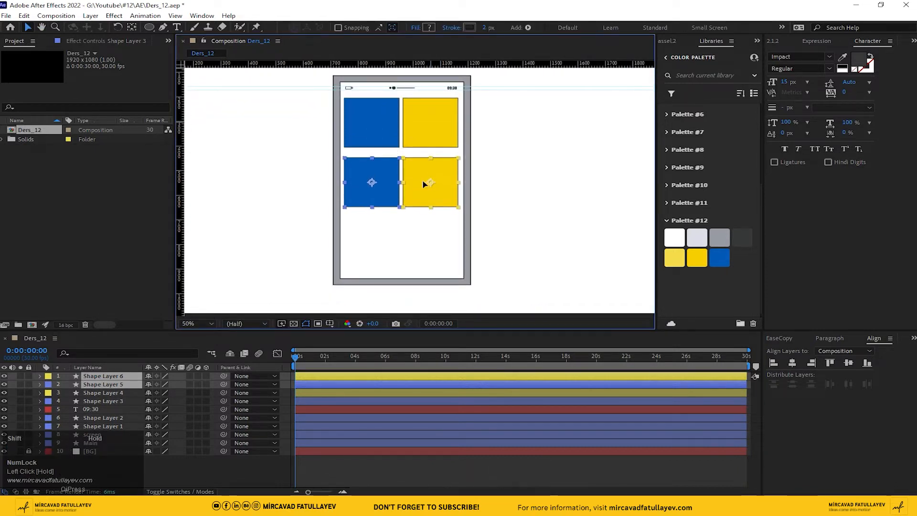
Duplicate the second row's blue and yellow squares and place the copies below it as a third row
click(95, 382)
key(ctrl+d)
key(ctrl+d)
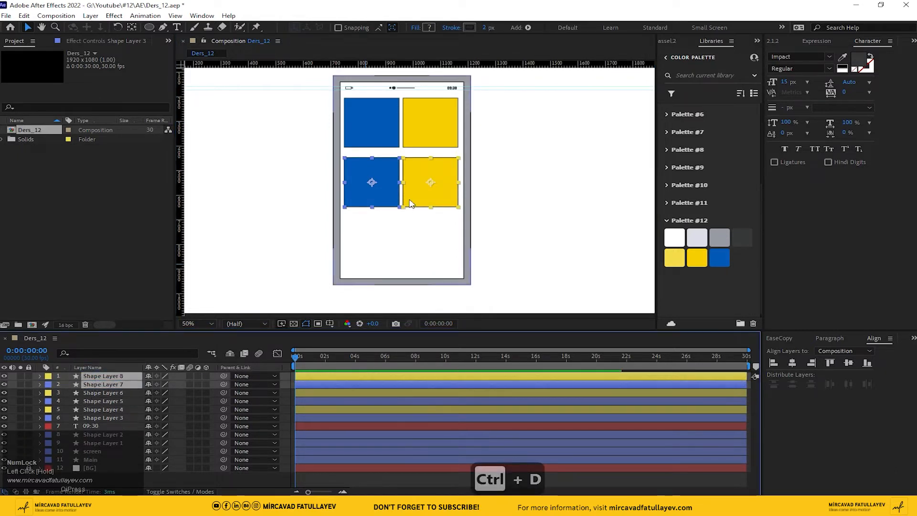
drag(428, 198, 429, 243)
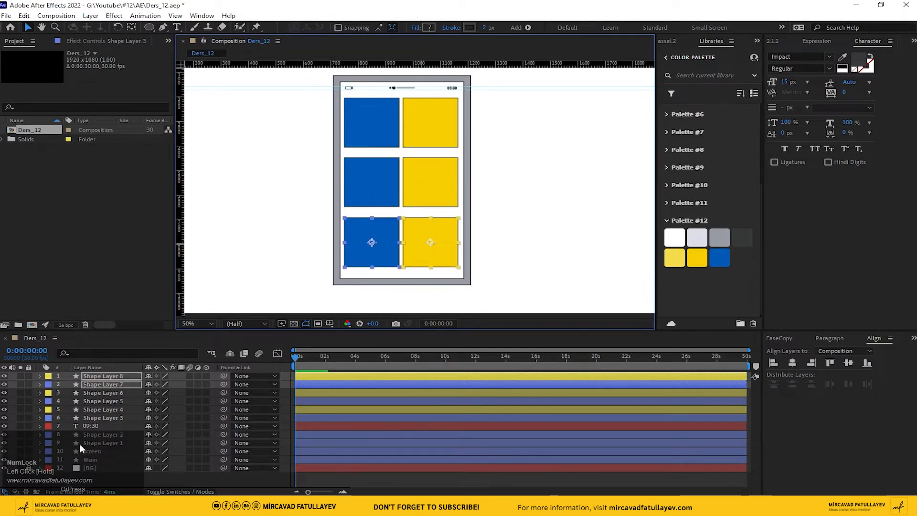
shift+click(99, 418)
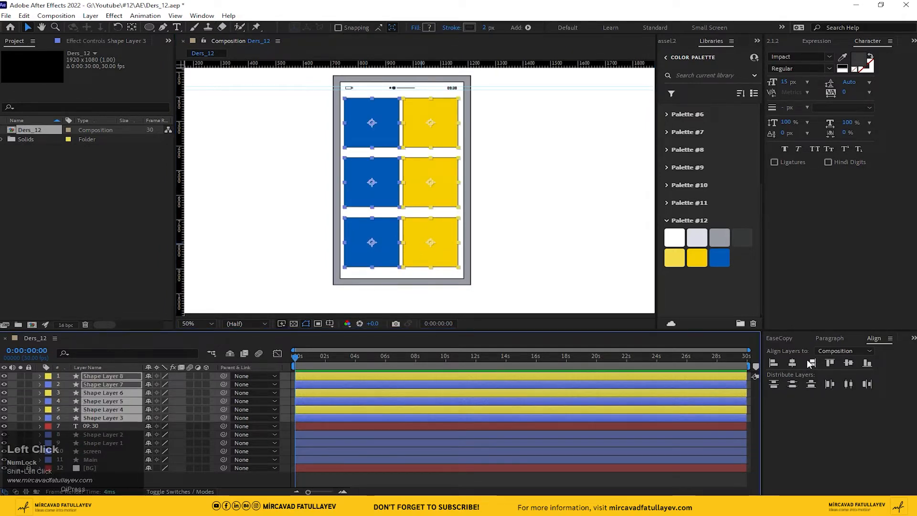
click(247, 480)
scroll(423, 242, up, 2)
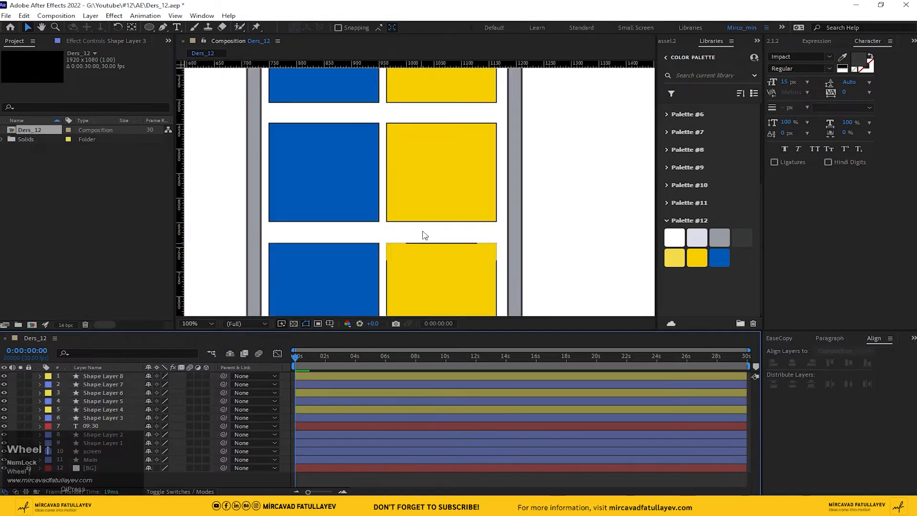
middle_click(401, 184)
drag(402, 184, 429, 235)
scroll(433, 224, down, 2)
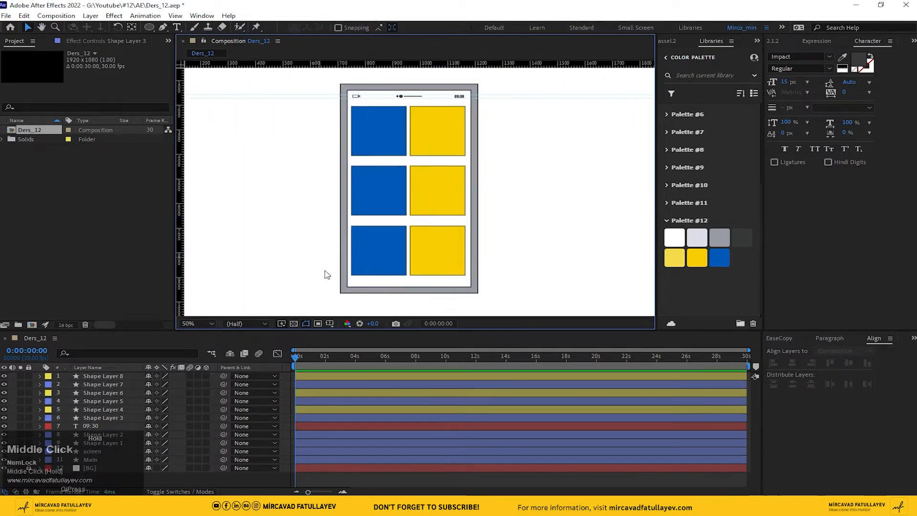
Import Icon.ai from the Materiallar folder as Composition - Retain Layer Sizes
double_click(64, 181)
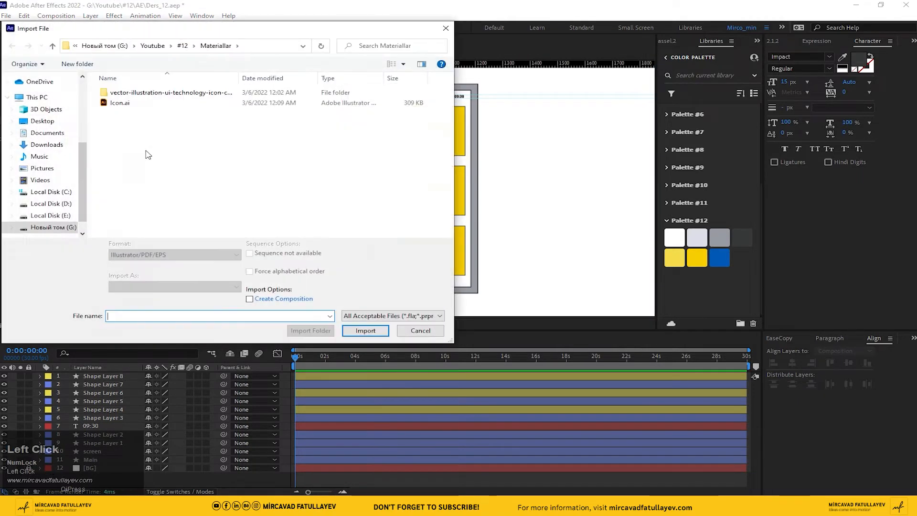
click(139, 106)
click(174, 287)
click(210, 307)
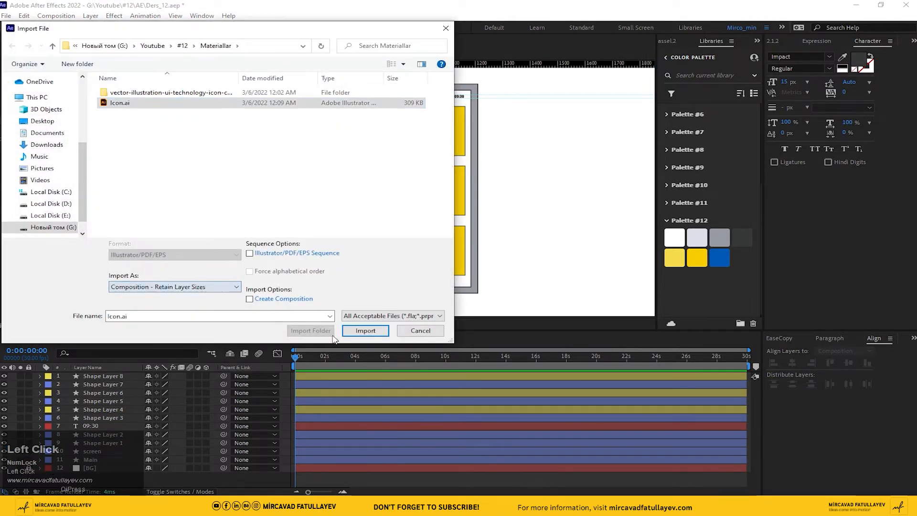
click(365, 330)
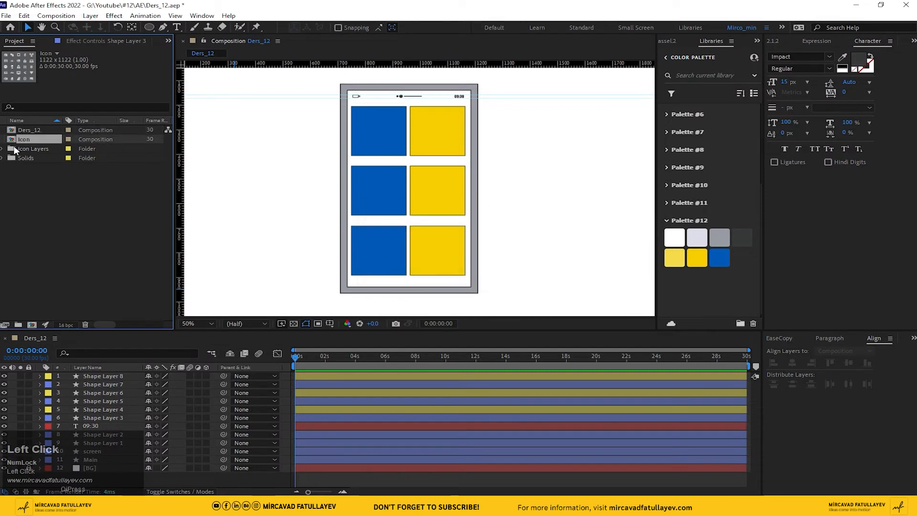
Copy the camera icon from the Icon composition into Ders_12 and centre it on the top blue square
double_click(27, 140)
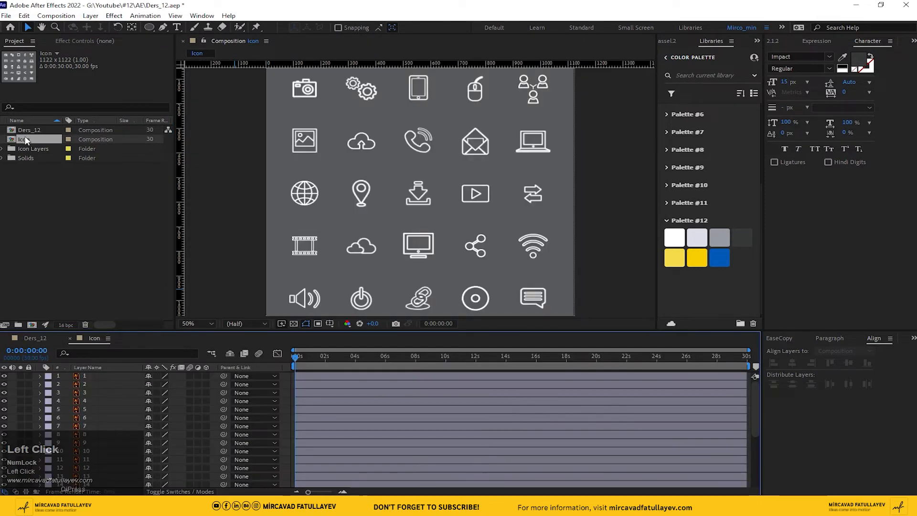
click(304, 95)
key(ctrl+c)
click(35, 338)
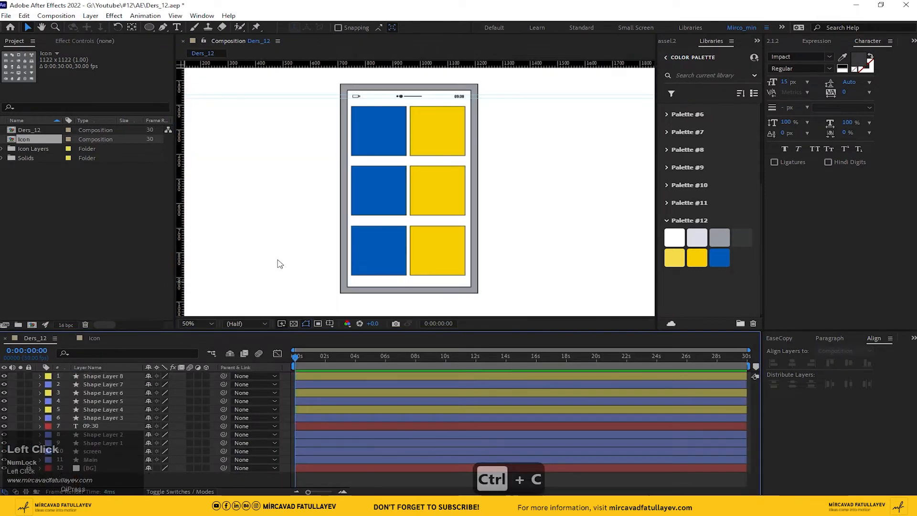
key(ctrl+v)
drag(191, 91, 382, 210)
scroll(361, 130, up, 1)
drag(371, 155, 372, 155)
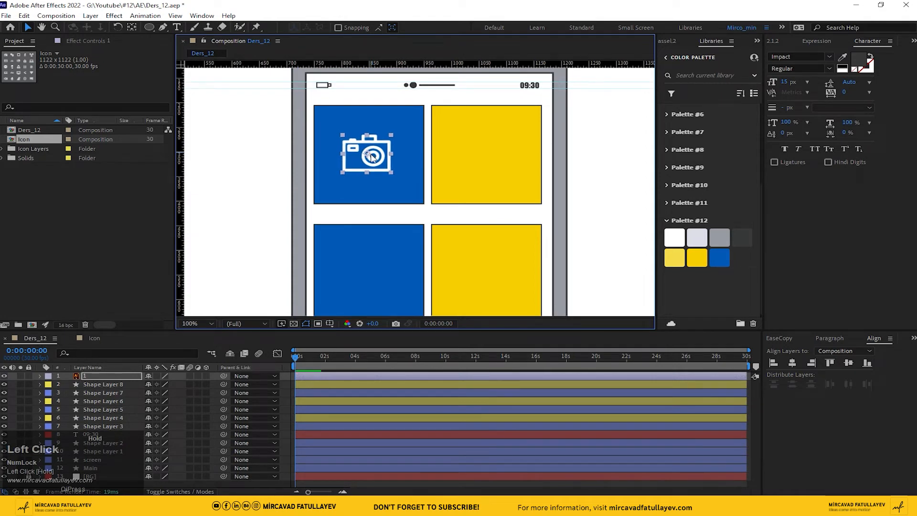
Copy the gears icon from the Icon composition into Ders_12 and place it on the top yellow square
click(95, 339)
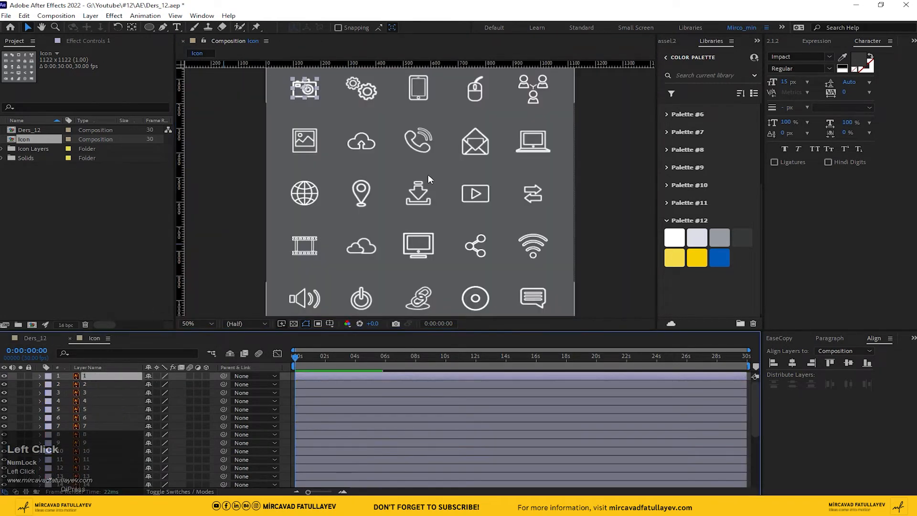
click(357, 88)
key(ctrl+c)
click(30, 339)
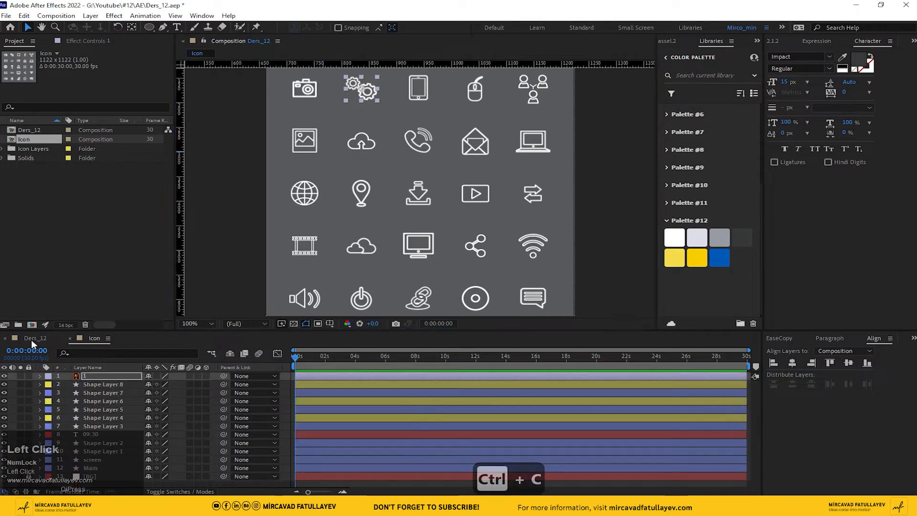
key(ctrl+v)
key(ctrl+v)
scroll(392, 173, down, 2)
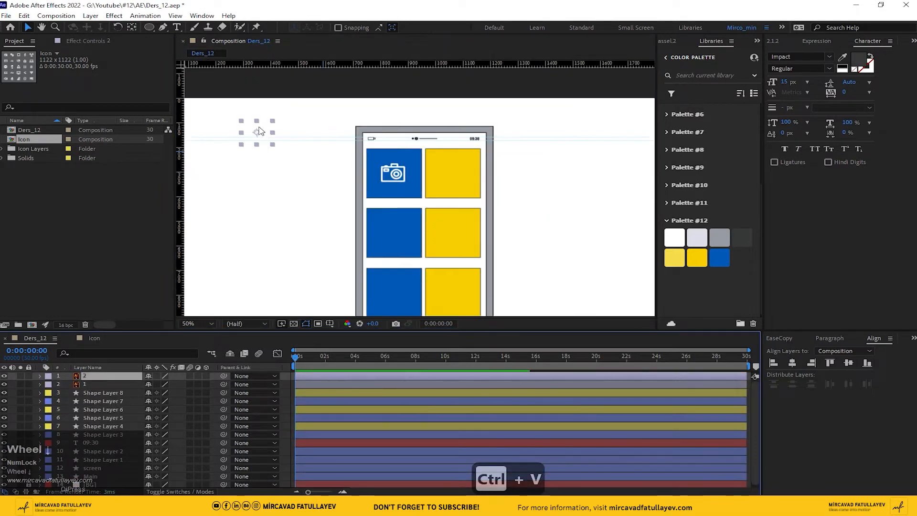
drag(259, 132, 445, 171)
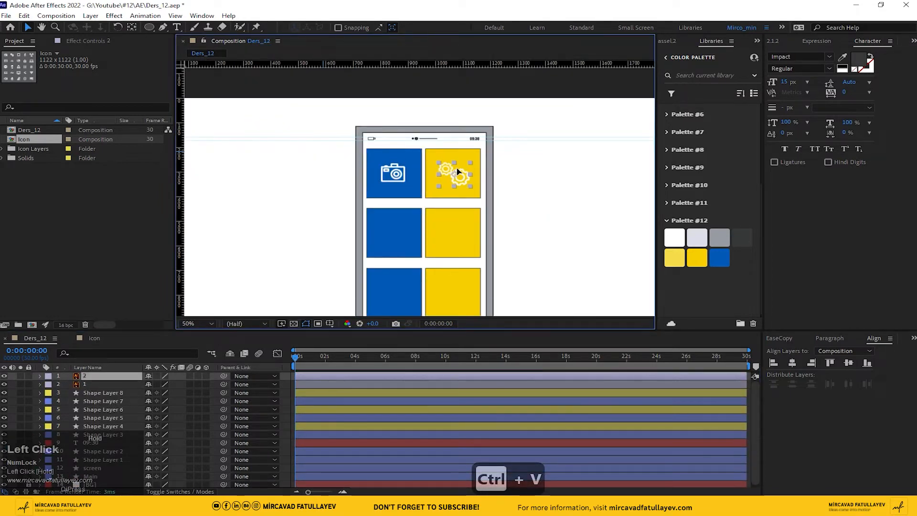
Copy the picture icon from the Icon composition into Ders_12 and place it on the middle blue square
click(91, 338)
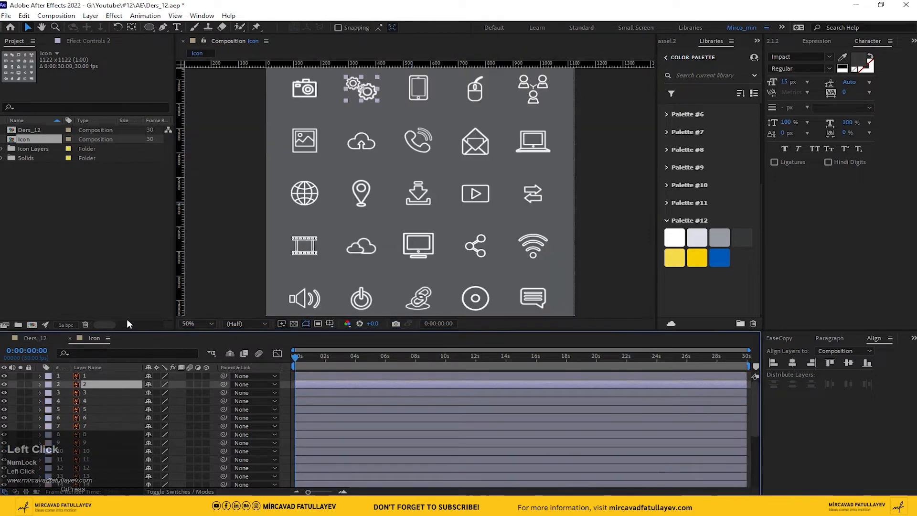
click(302, 142)
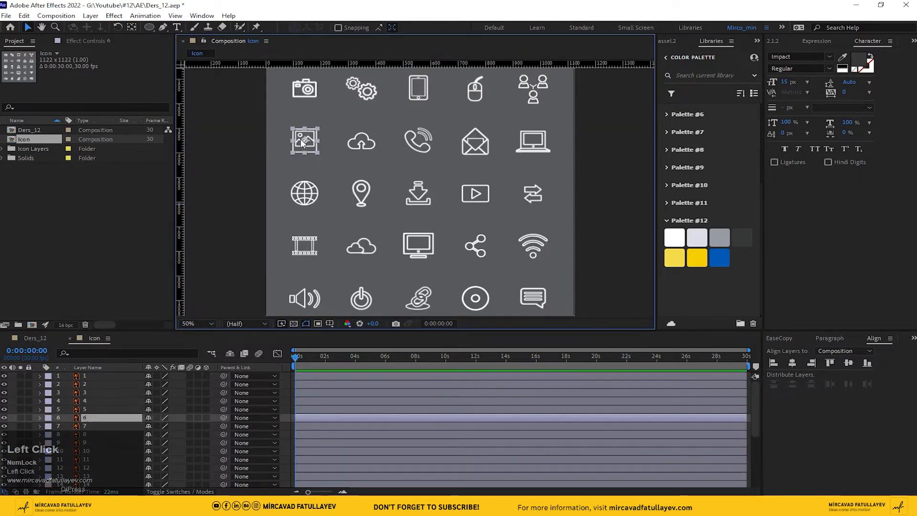
key(ctrl+c)
click(35, 338)
key(ctrl+v)
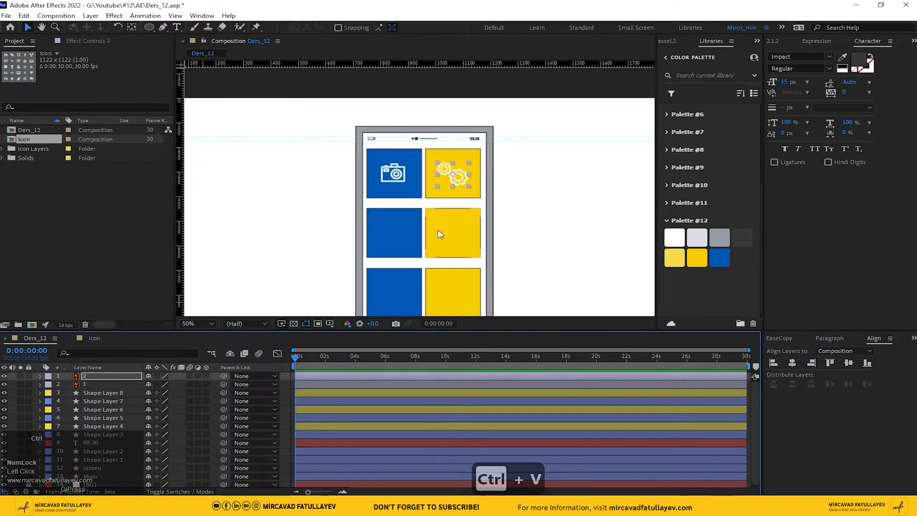
drag(201, 187, 391, 233)
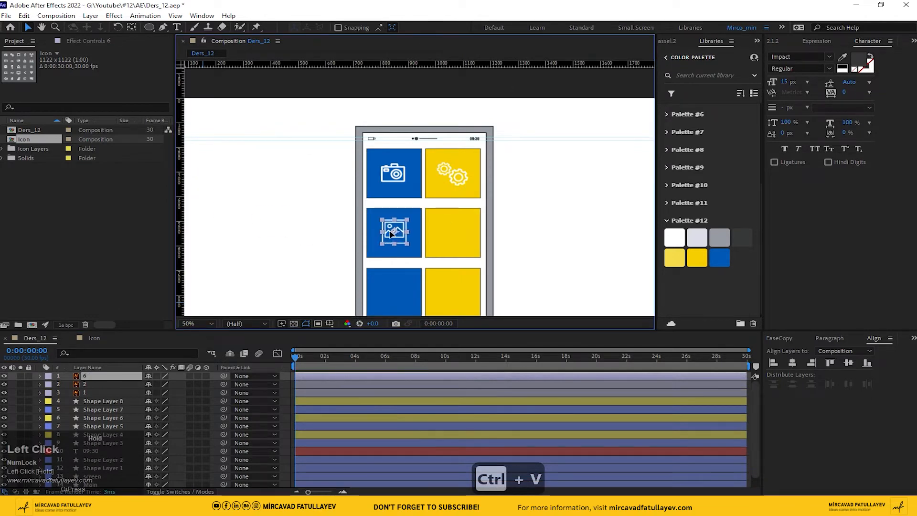
Copy the phone icon from the Icon composition into Ders_12 and place it on the middle yellow square
click(95, 339)
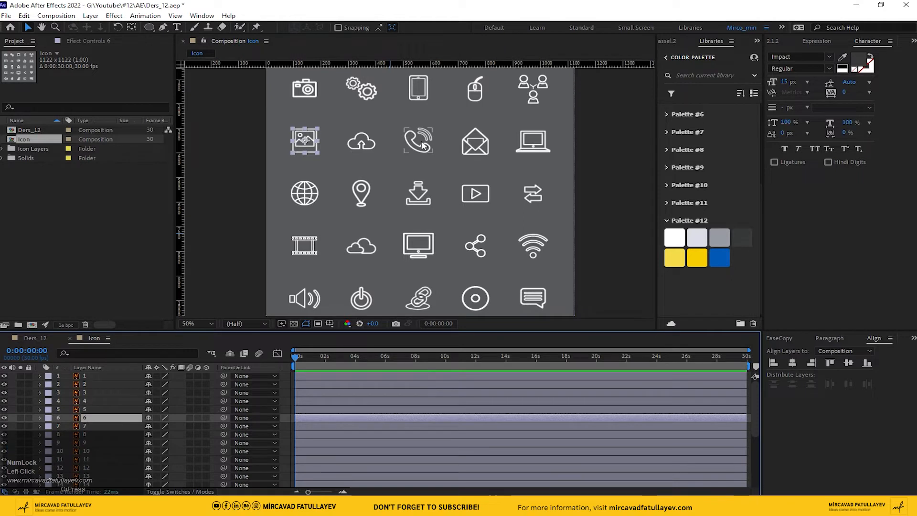
click(424, 141)
key(ctrl+c)
click(33, 339)
key(ctrl+v)
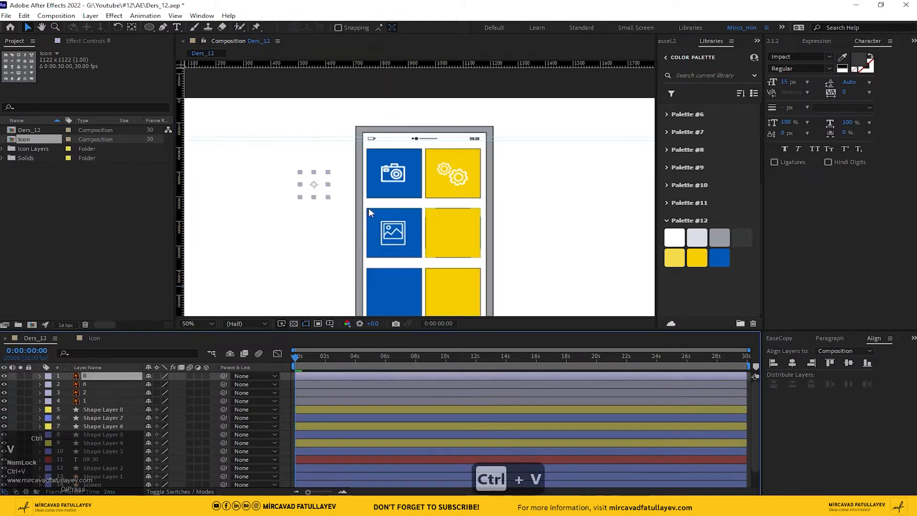
drag(328, 192, 455, 233)
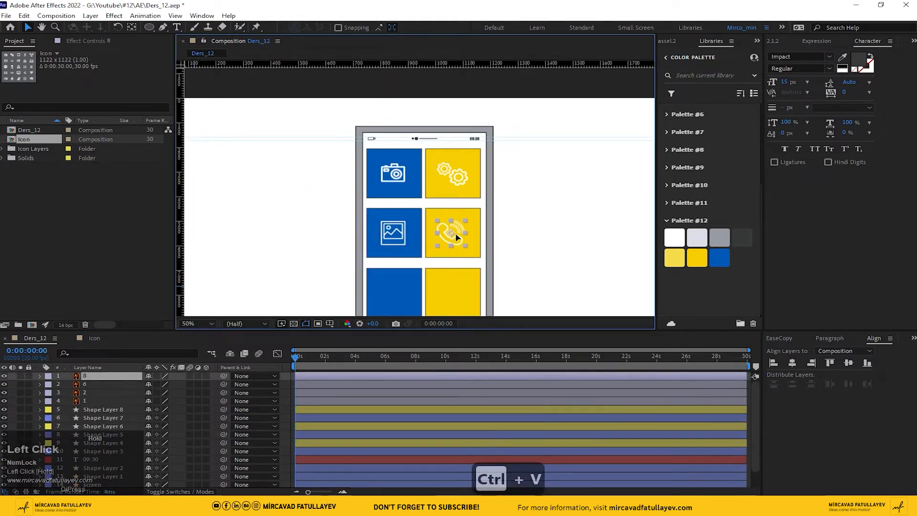
Copy the location pin icon from the Icon composition into Ders_12 and place it on the bottom yellow square
click(94, 338)
drag(364, 270, 343, 205)
click(340, 128)
key(ctrl+c)
click(45, 339)
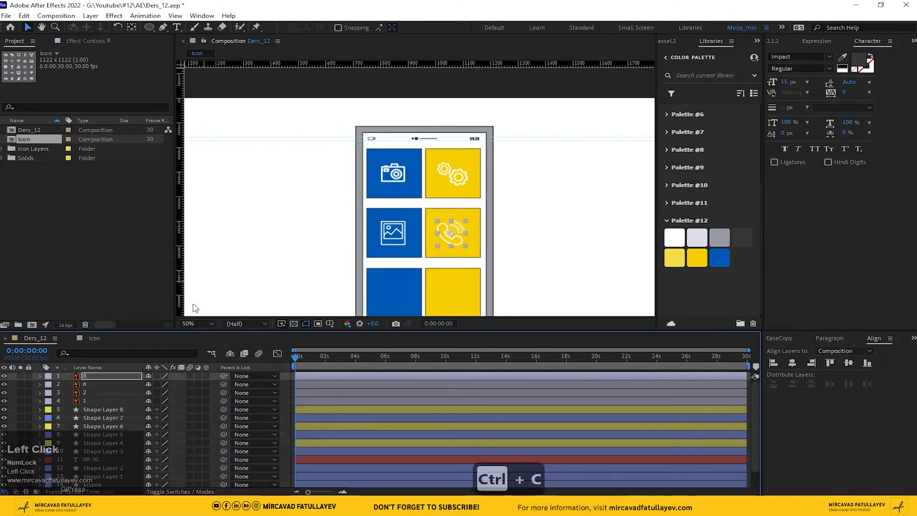
key(ctrl+v)
drag(263, 262, 437, 213)
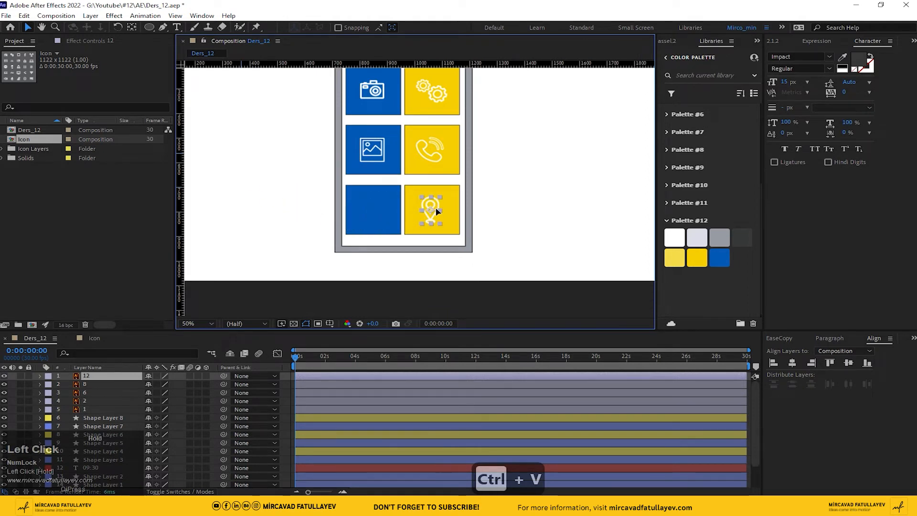
Copy the monitor icon from the Icon composition into Ders_12 and place it on the bottom blue square
click(98, 338)
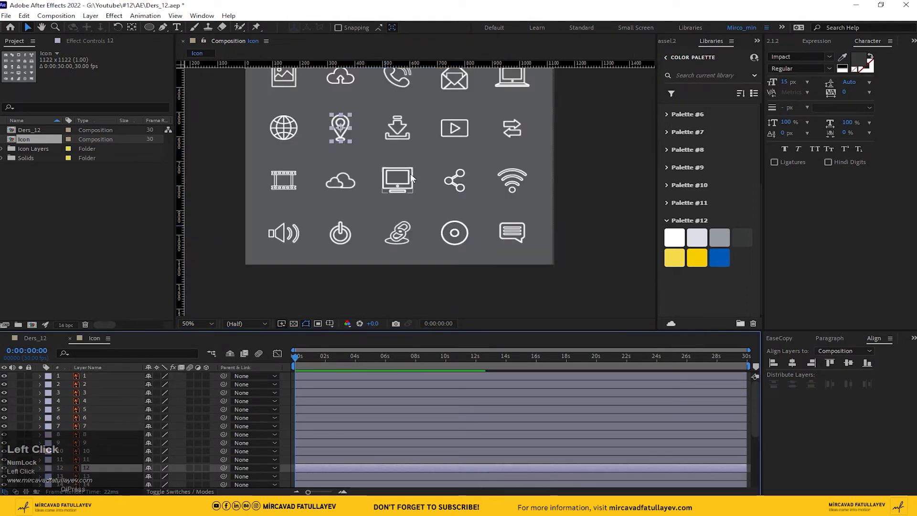
drag(395, 180, 398, 232)
click(398, 232)
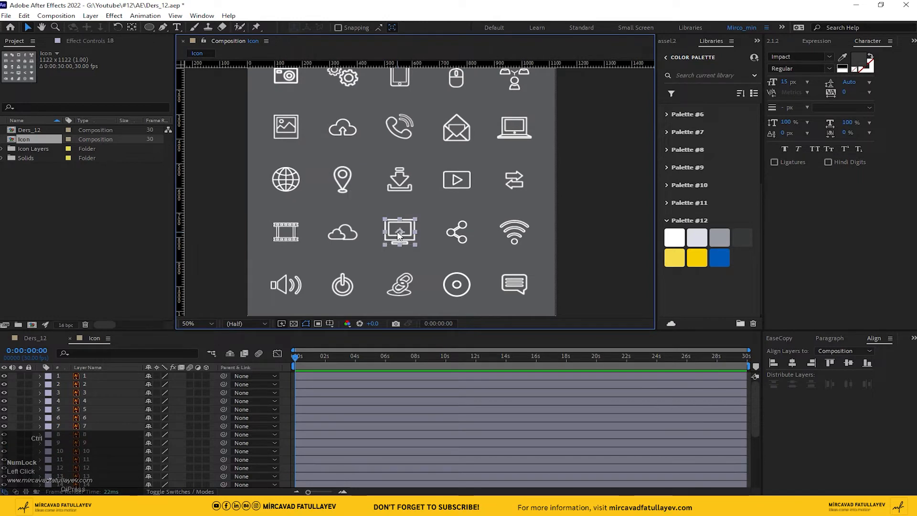
key(ctrl+c)
click(30, 338)
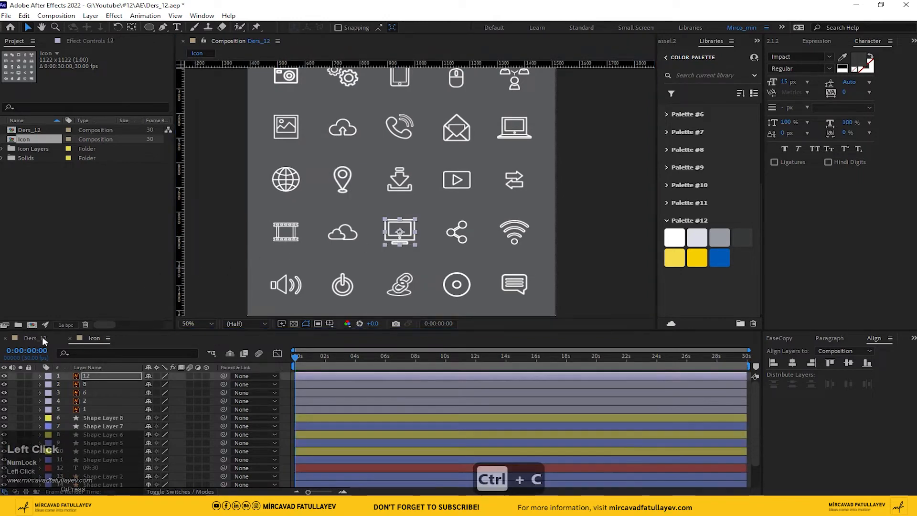
key(ctrl+v)
drag(402, 225, 386, 256)
Enlarge the timeline area upward so the full layer list of Ders_12 fits
scroll(100, 396, down, 2)
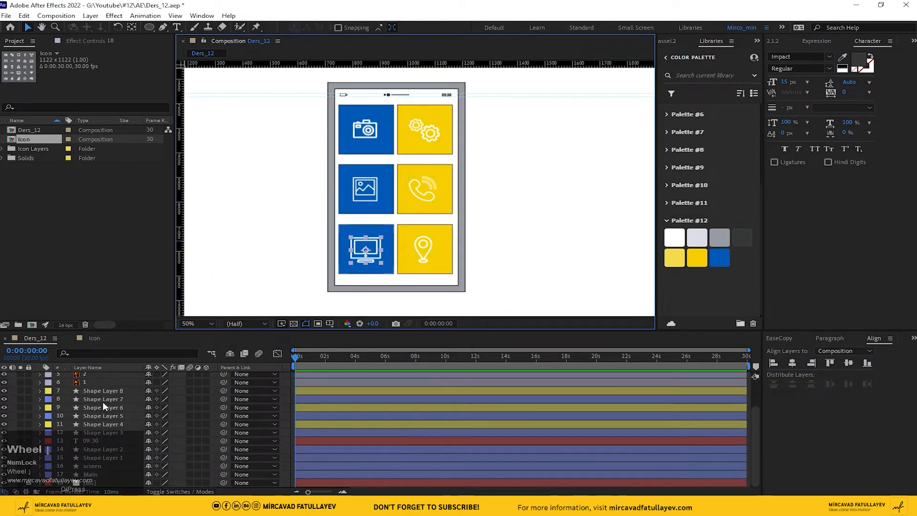
scroll(102, 401, up, 2)
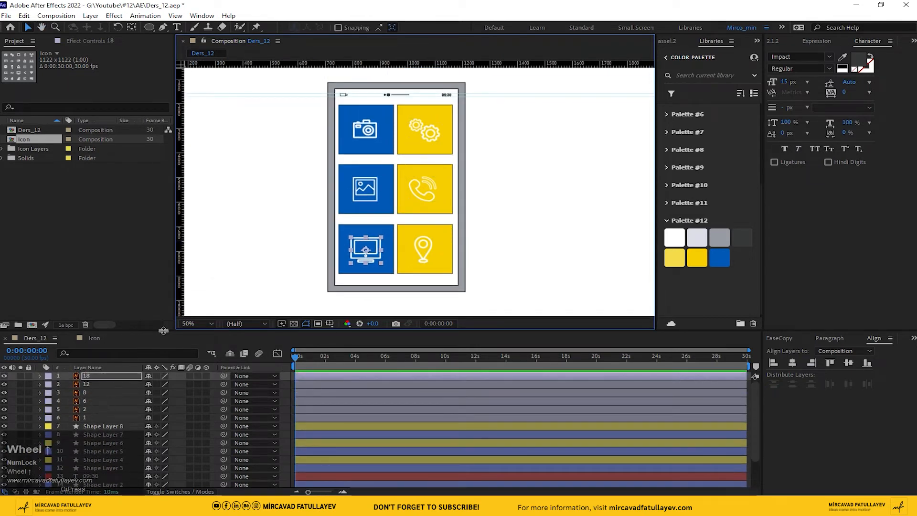
drag(164, 331, 181, 234)
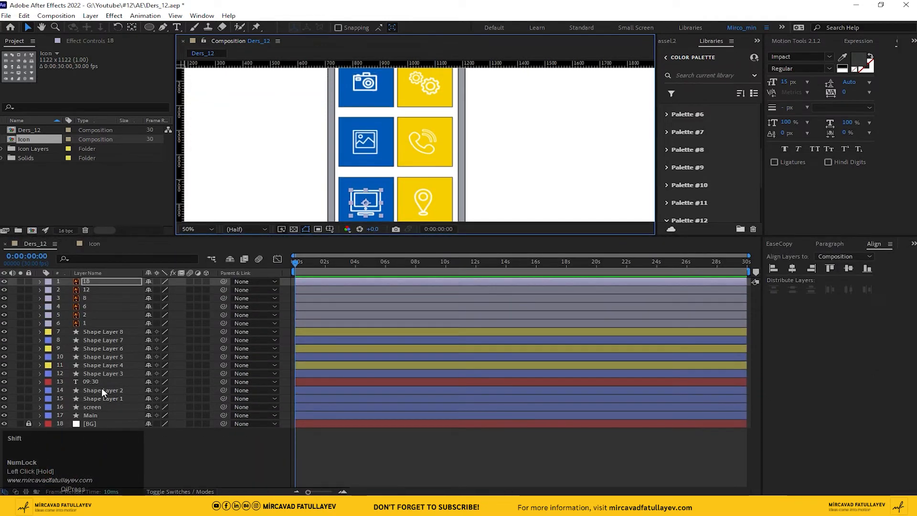
Pre-compose all layers from the monitor icon (18) down to screen into a new composition named Screen
shift+click(101, 407)
right_click(100, 399)
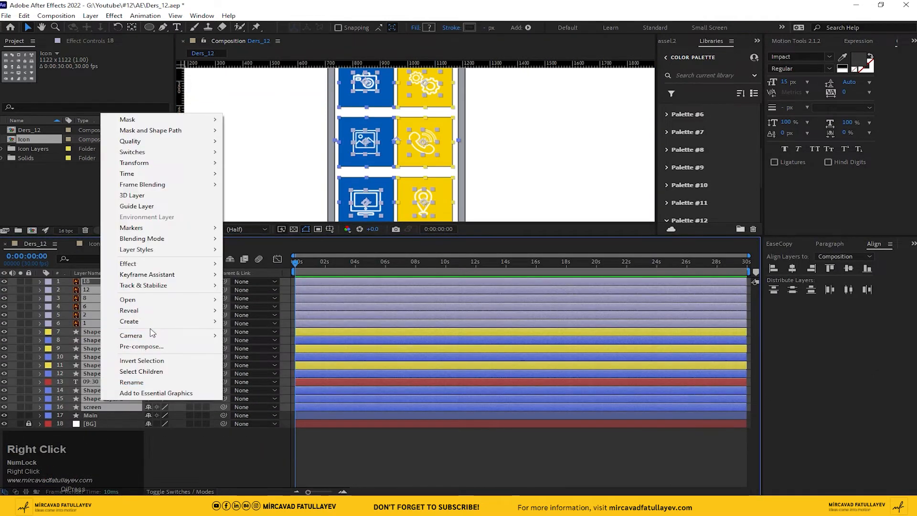
click(153, 347)
text(Sc)
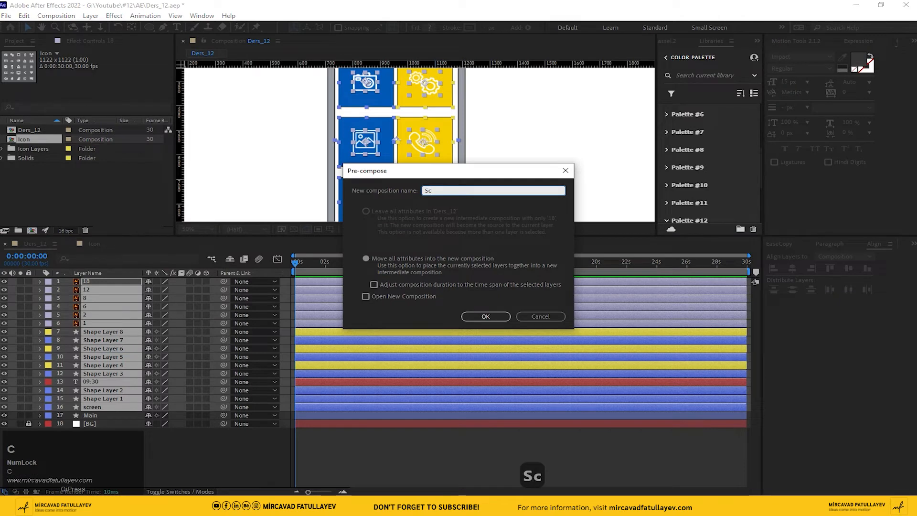
text(reen)
click(477, 315)
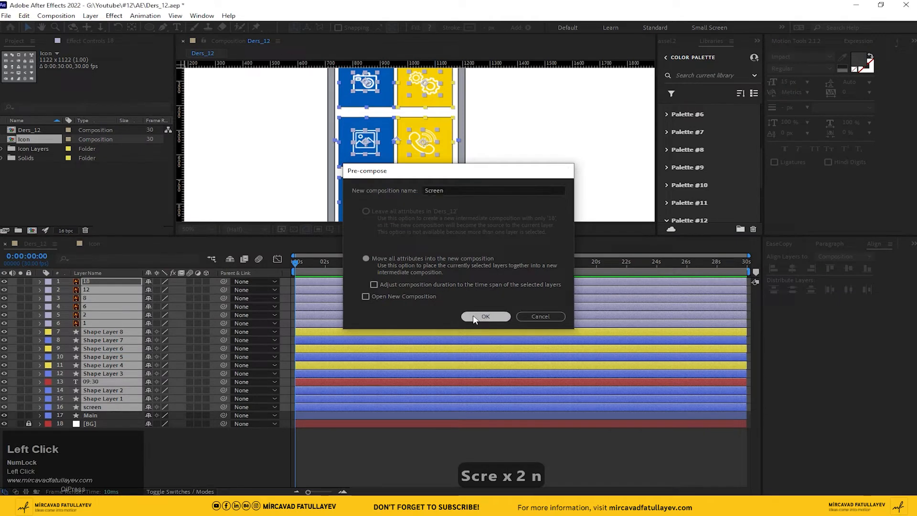
Parent the Screen layer to the Main layer
drag(312, 238, 312, 312)
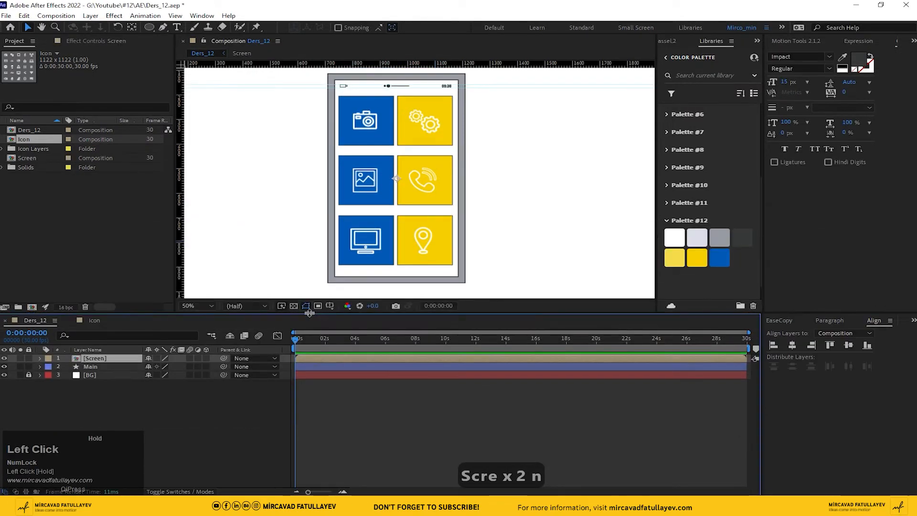
click(220, 306)
click(217, 327)
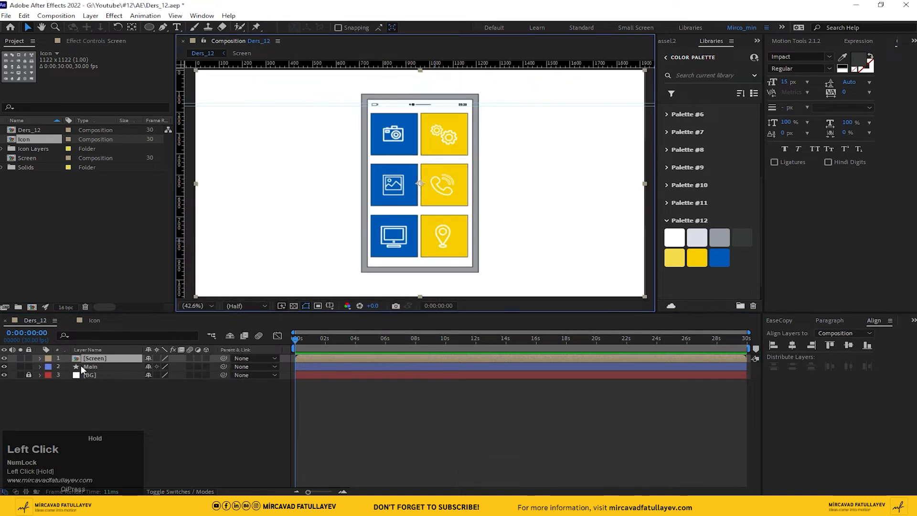
click(111, 414)
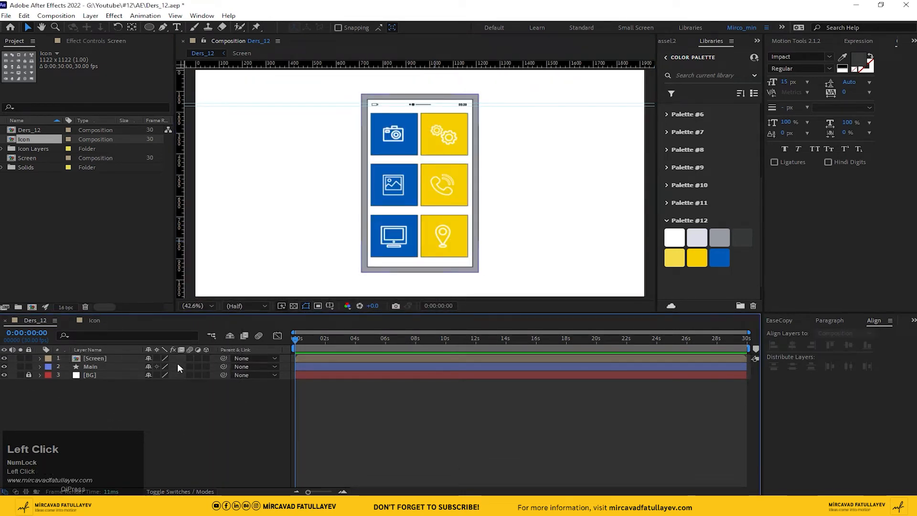
drag(220, 357, 117, 366)
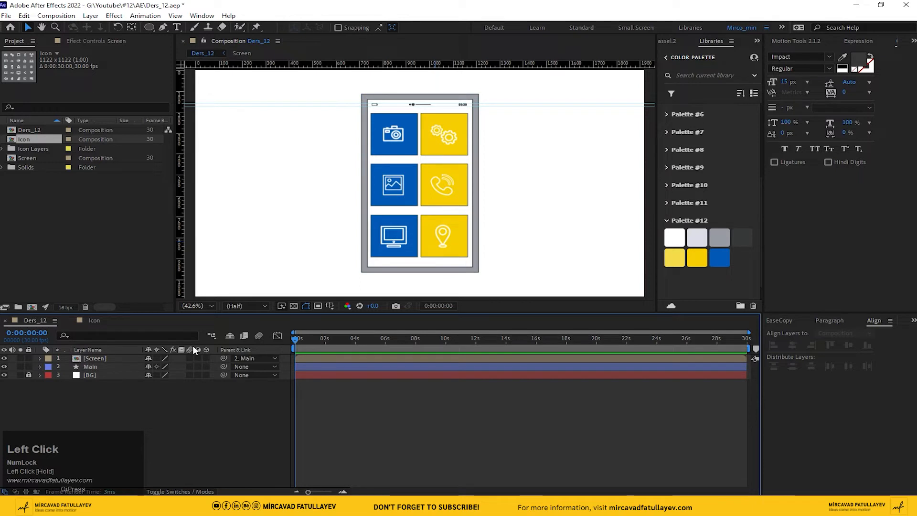
Add Position and Scale keyframes to the Main layer at 0 seconds
key(equal)
key(equal)
key(minus)
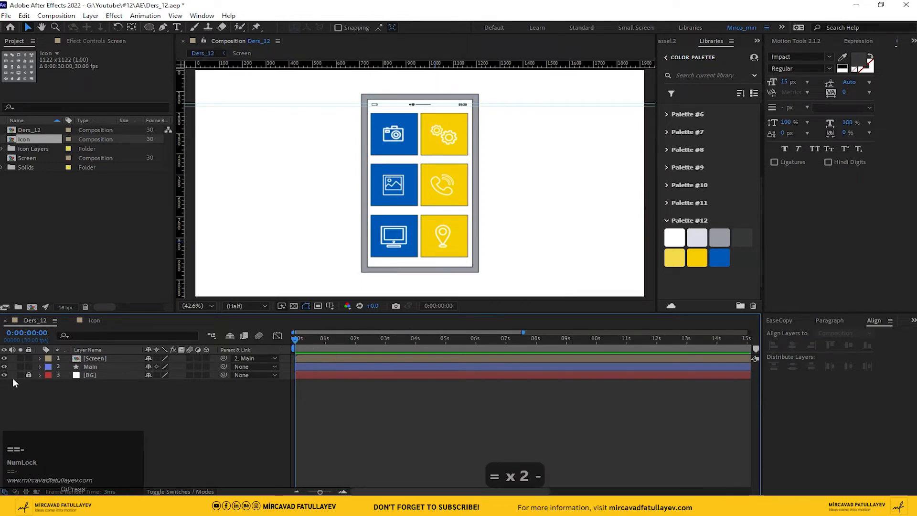
click(89, 366)
key(p)
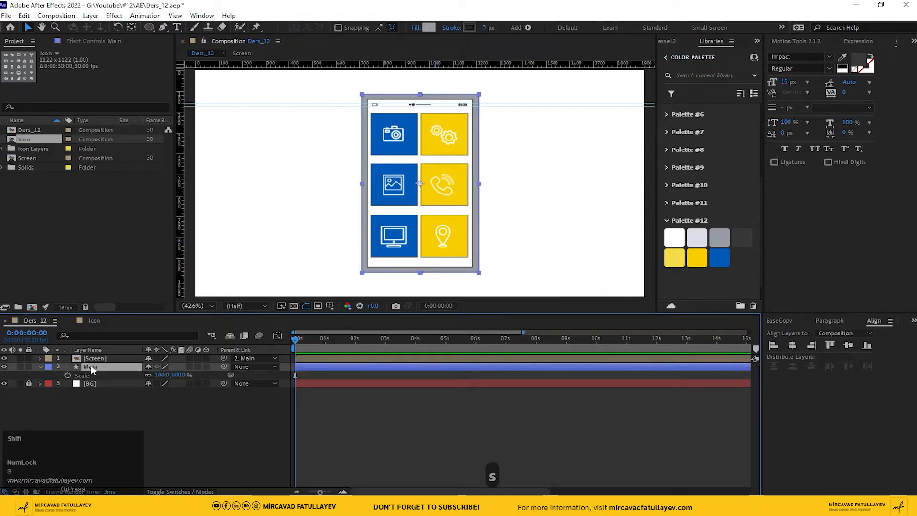
key(shift+s)
drag(68, 375, 68, 384)
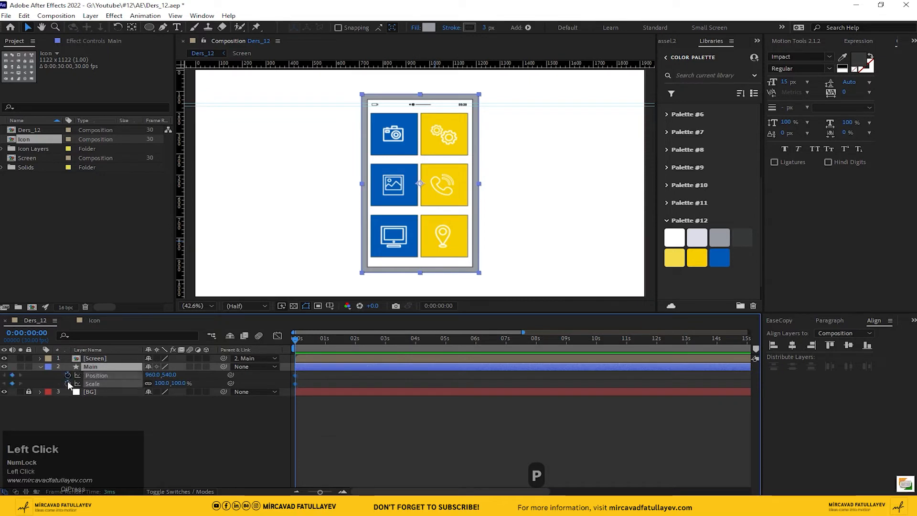
Unlink the Main layer's scale proportions and set its horizontal scale to 0% at 1 second
click(325, 339)
click(176, 409)
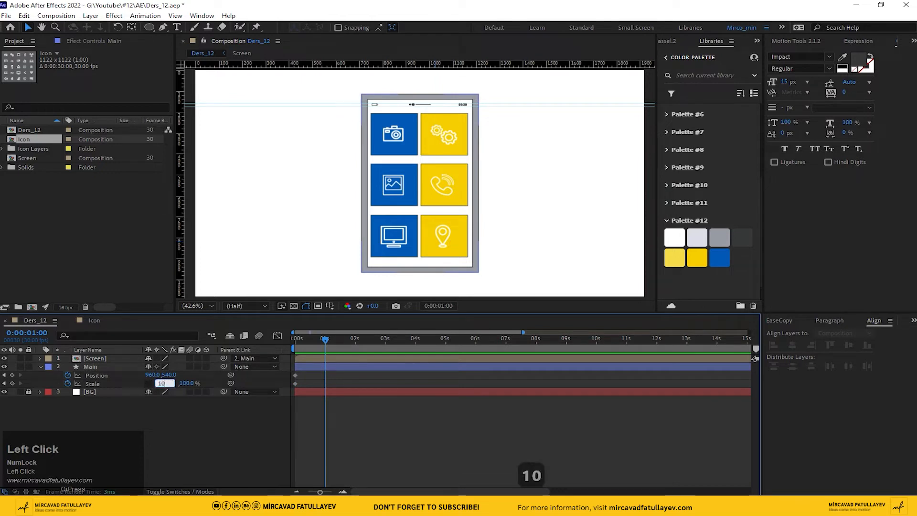
click(162, 383)
text(10)
key(Return)
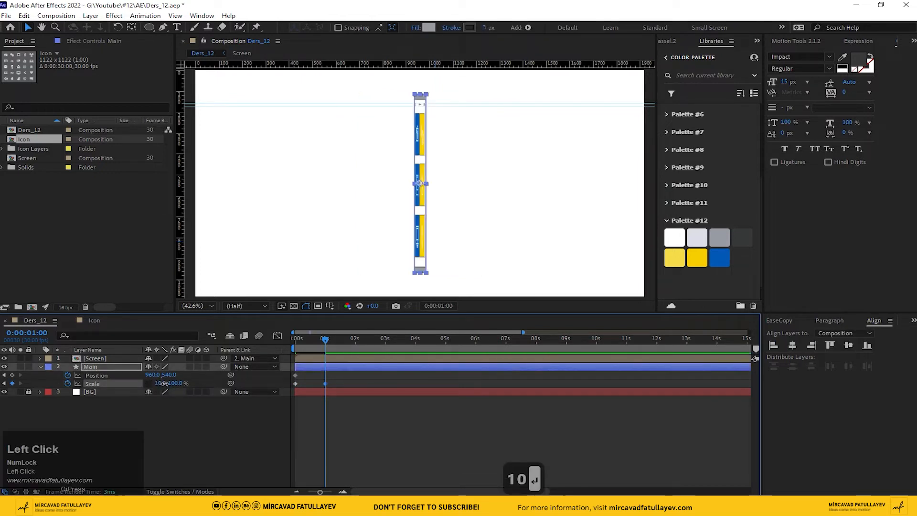
text(0)
key(Return)
Duplicate the Main layer and rename the copy sag
drag(325, 340, 250, 355)
key(ctrl+d)
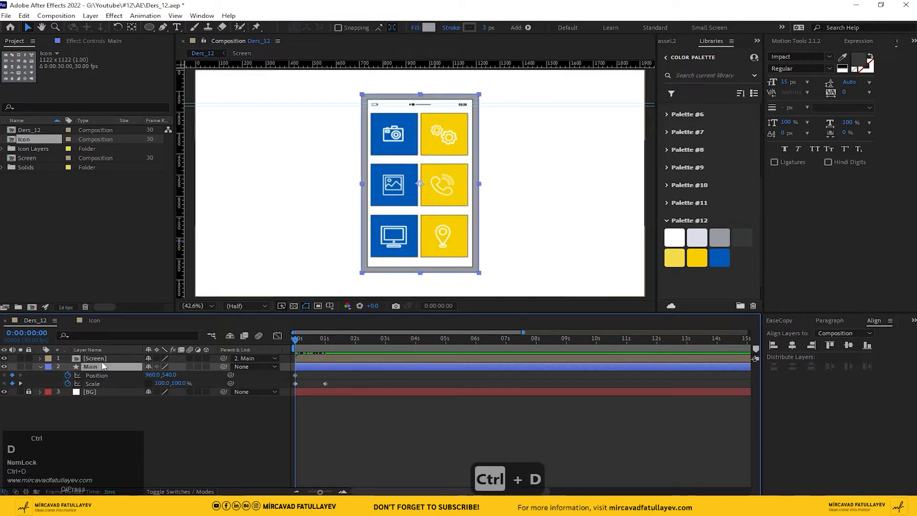
key(Return)
text(sag)
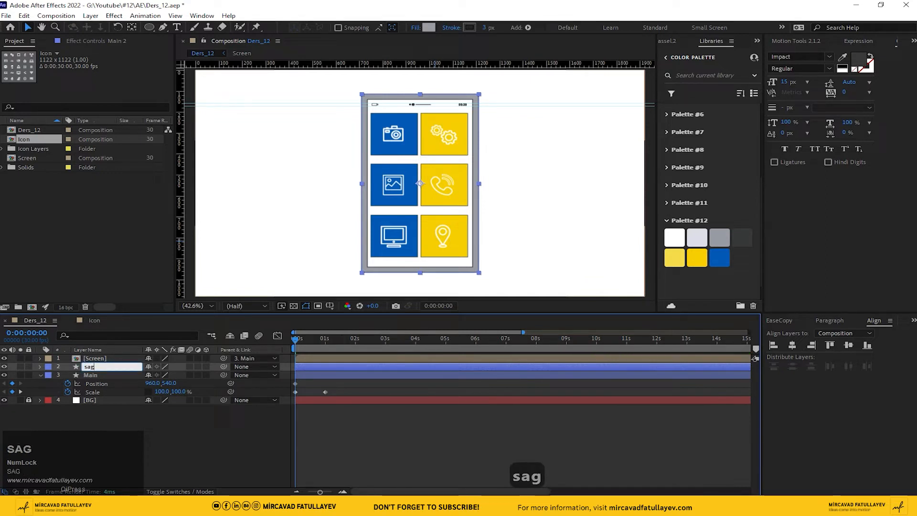
key(Return)
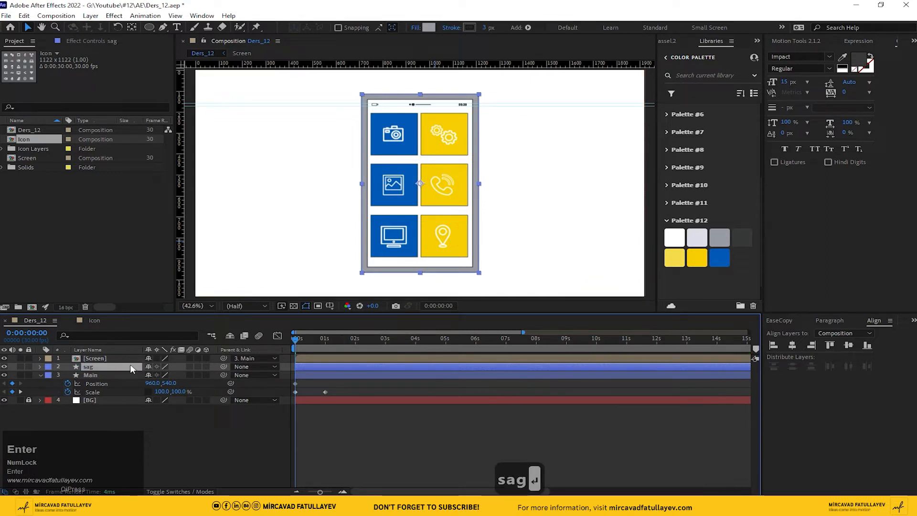
Remove all Position and Scale keyframes from the sag layer
click(100, 366)
key(u)
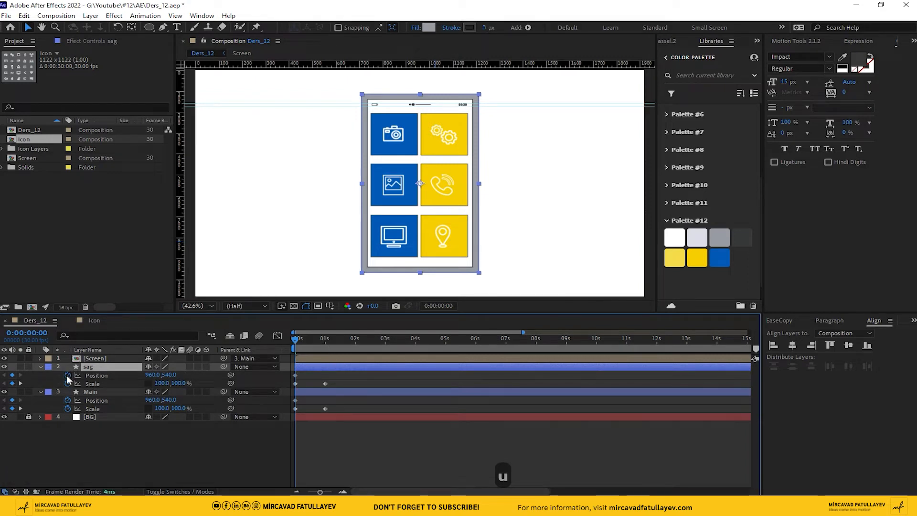
drag(68, 375, 68, 384)
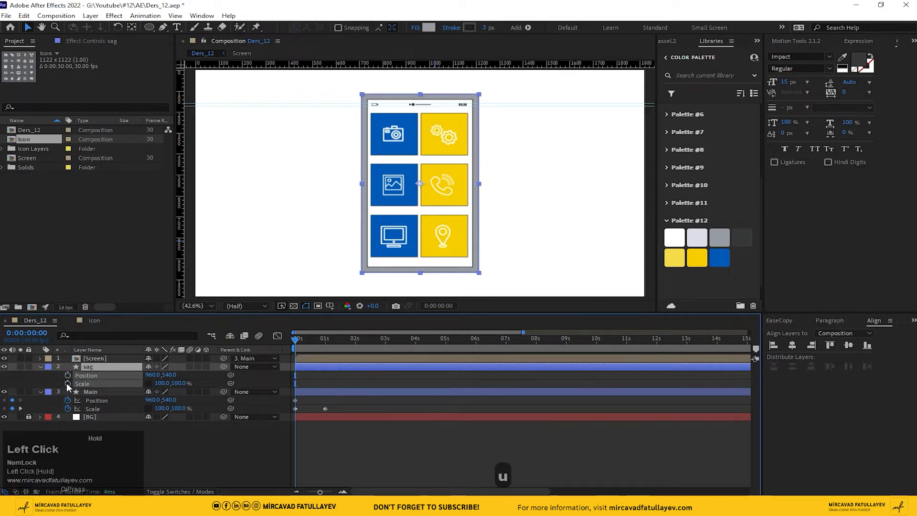
Set the sag layer's horizontal scale to 10% at 1 second and keyframe its Position and Scale there
click(325, 343)
click(167, 383)
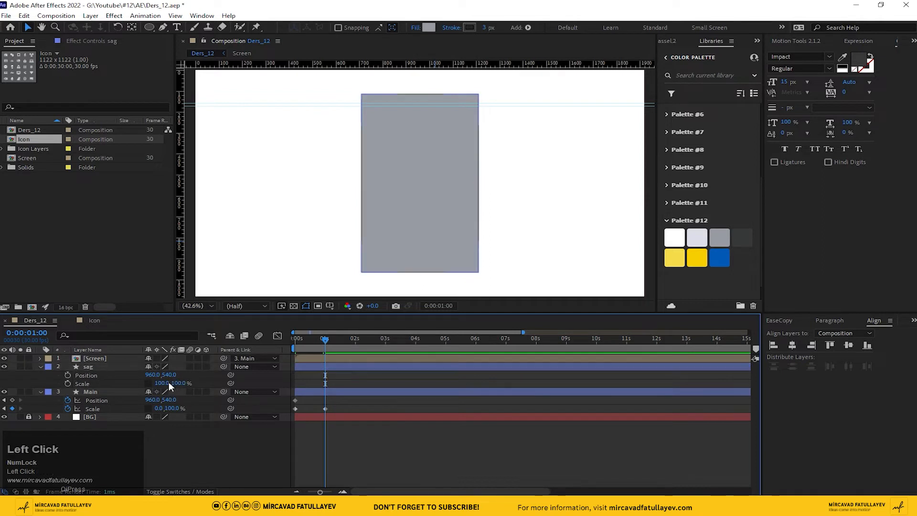
text(10)
key(Return)
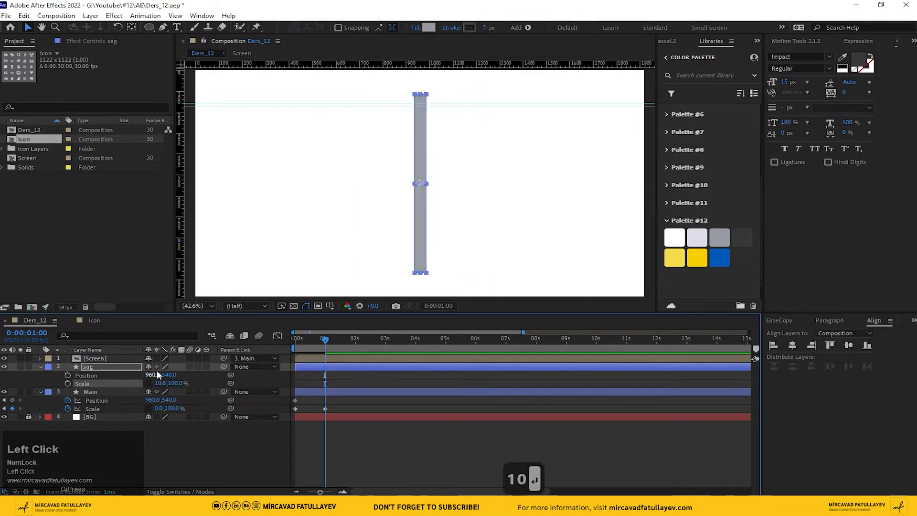
click(67, 384)
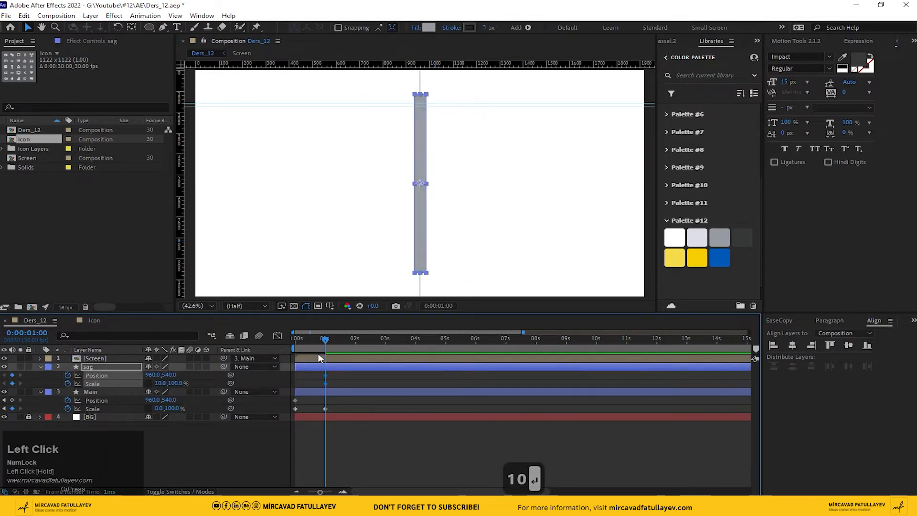
Set the sag layer's horizontal scale to 0% at 0 seconds
key(Home)
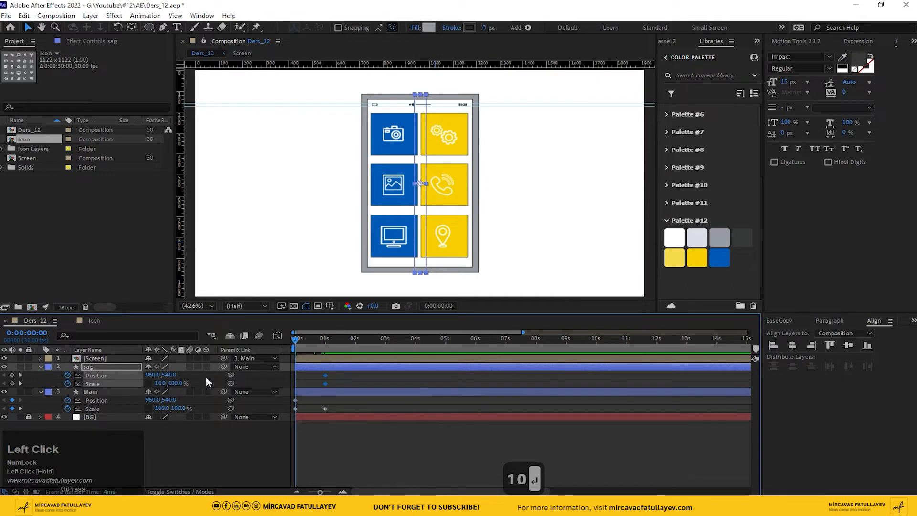
click(160, 383)
text(0)
key(Return)
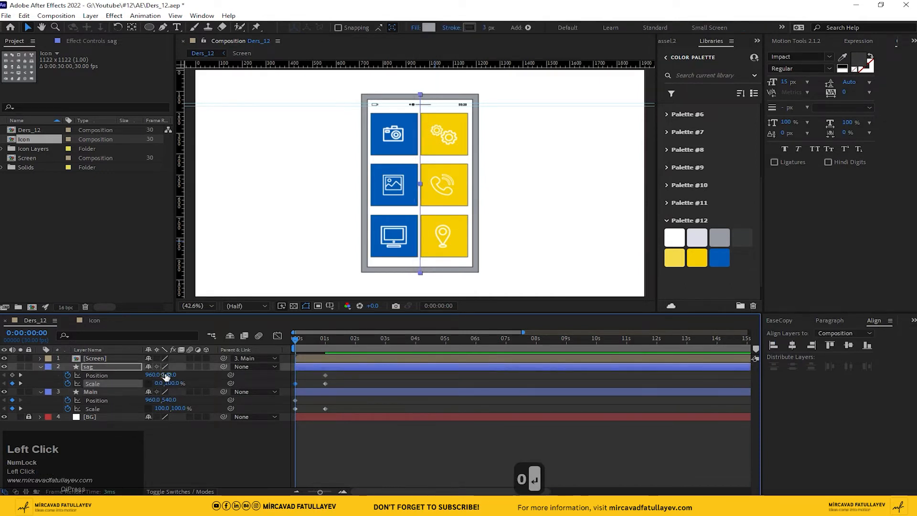
Move the sag layer at 0 seconds to horizontal position 1210, aligned with the outer right edge of the phone
drag(165, 375, 288, 374)
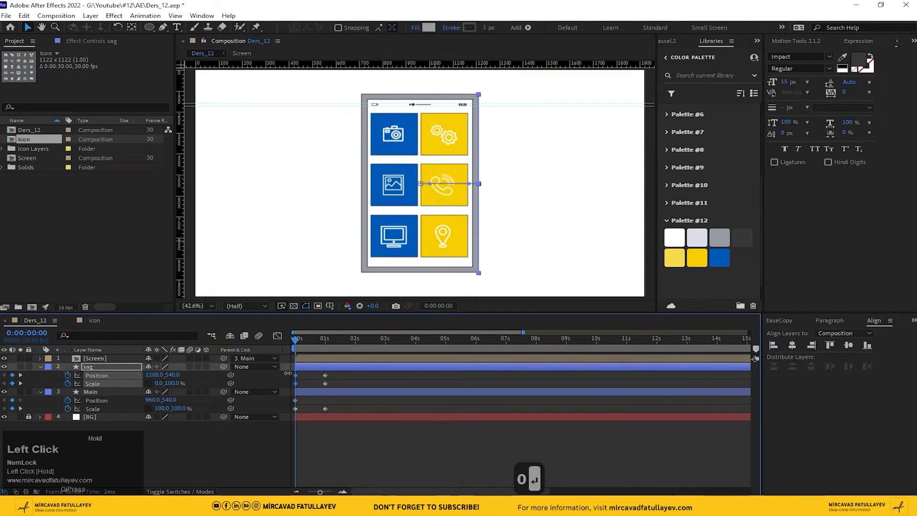
scroll(530, 184, up, 4)
drag(556, 195, 245, 230)
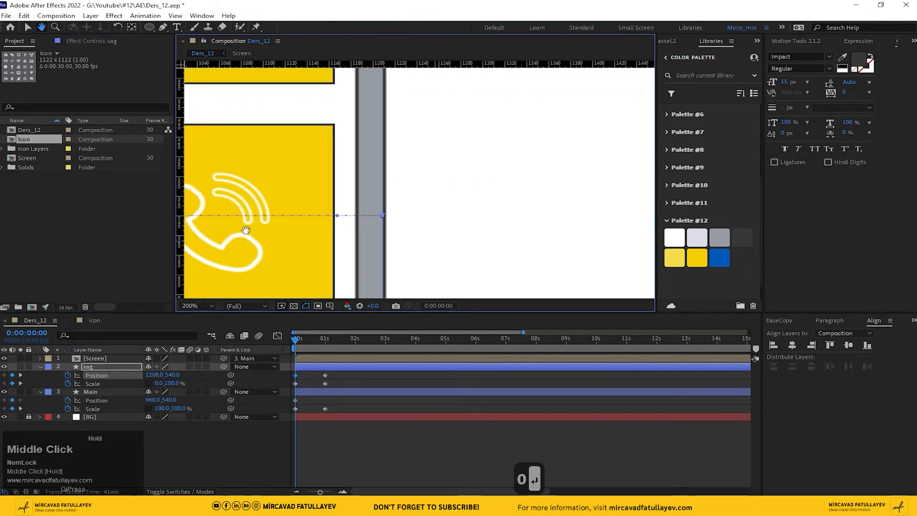
drag(150, 374, 150, 377)
scroll(353, 253, down, 4)
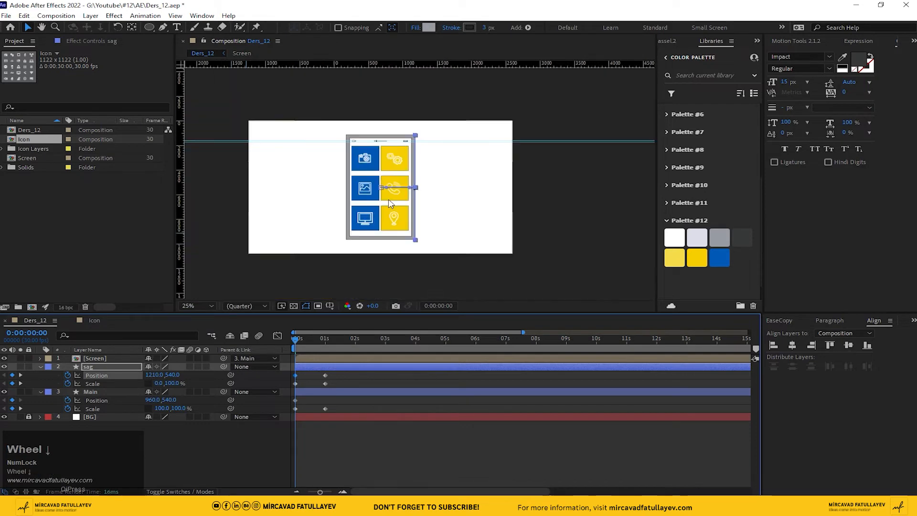
middle_click(361, 226)
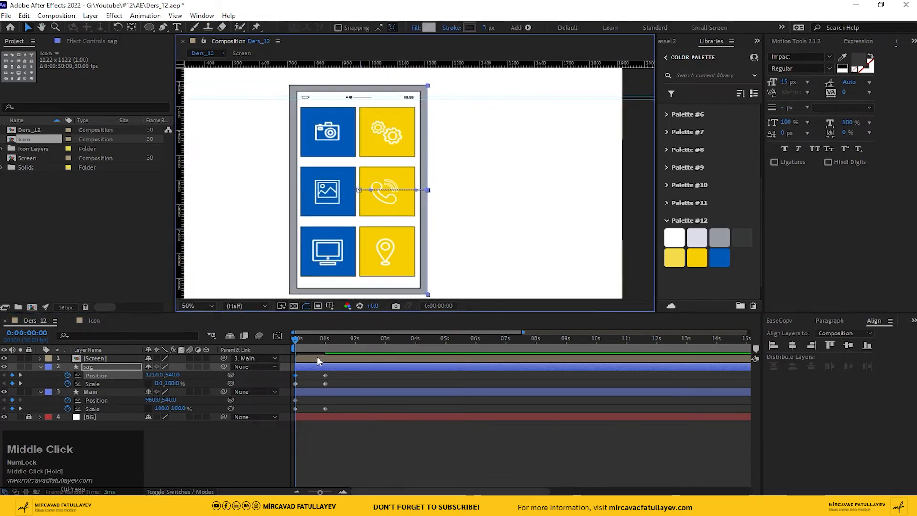
Set the sag layer's horizontal scale to 0% at 2 seconds
drag(299, 342, 355, 342)
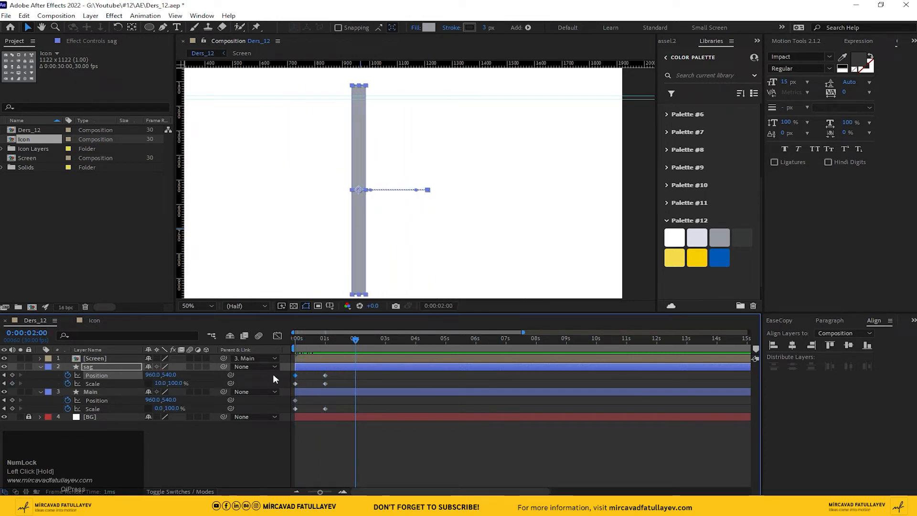
click(210, 377)
text(0)
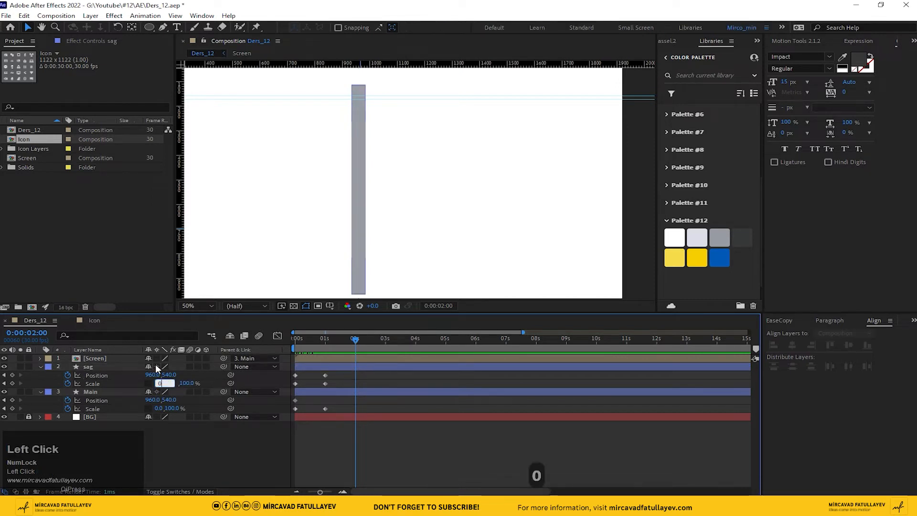
key(Return)
mouse_move(354, 343)
mouse_down()
mouse_move(275, 346)
mouse_move(351, 346)
mouse_up()
Duplicate the Main layer and rename the copy back
click(109, 392)
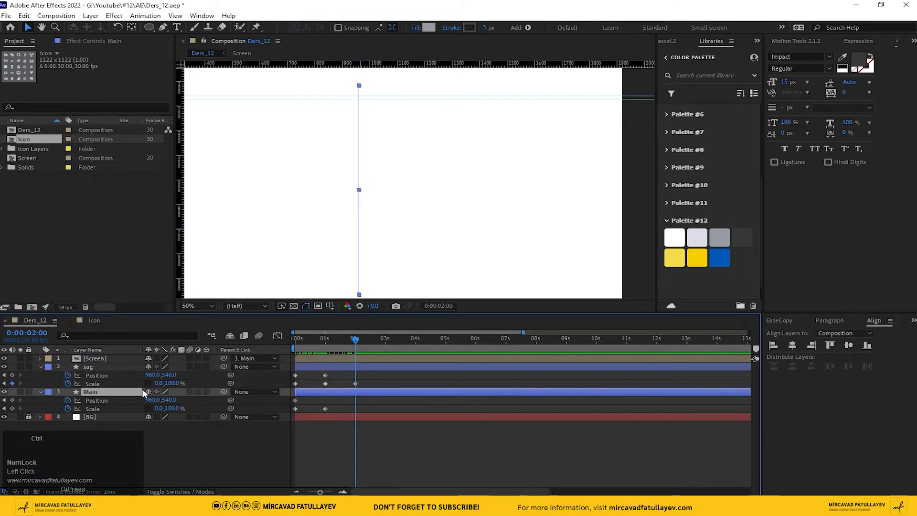
key(ctrl+d)
key(Return)
text(back)
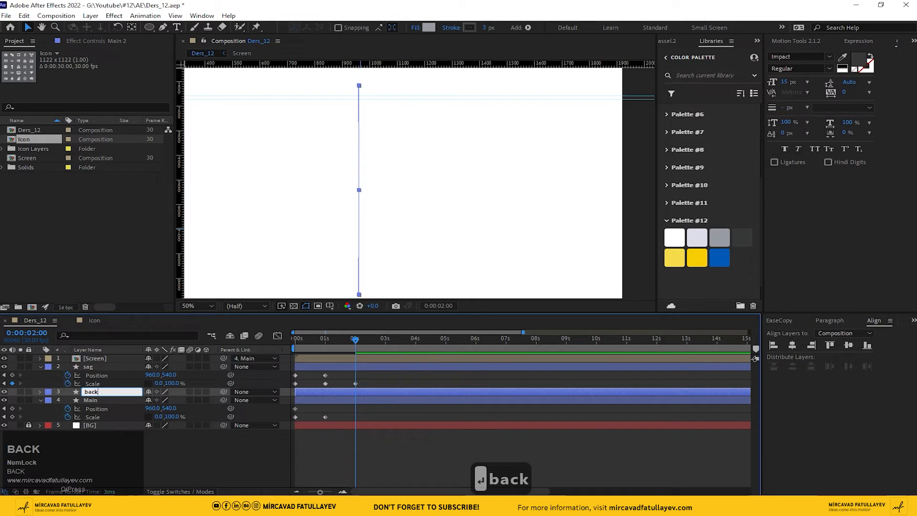
key(Return)
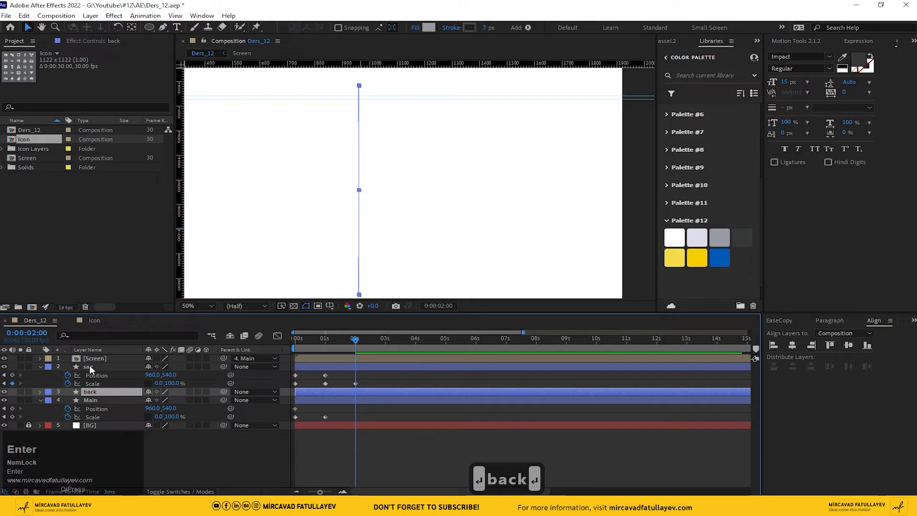
Move the back layer's Position and Scale keyframes from 0 seconds to 2 seconds
key(u)
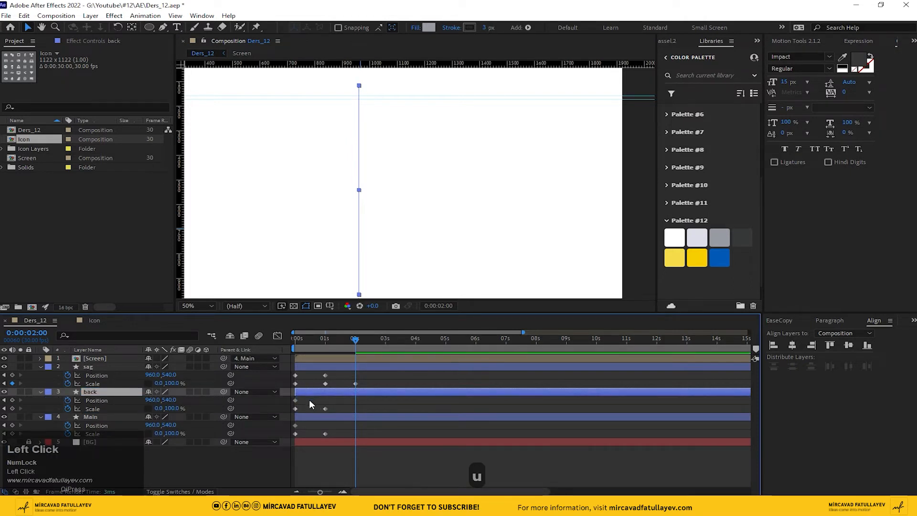
drag(309, 399, 356, 409)
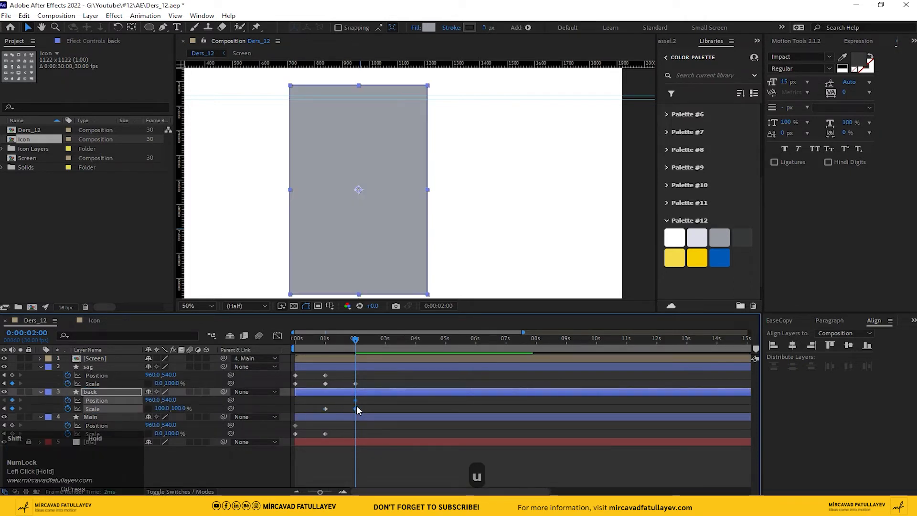
Change the back layer's shape fill to the darker grey 65676E
click(429, 27)
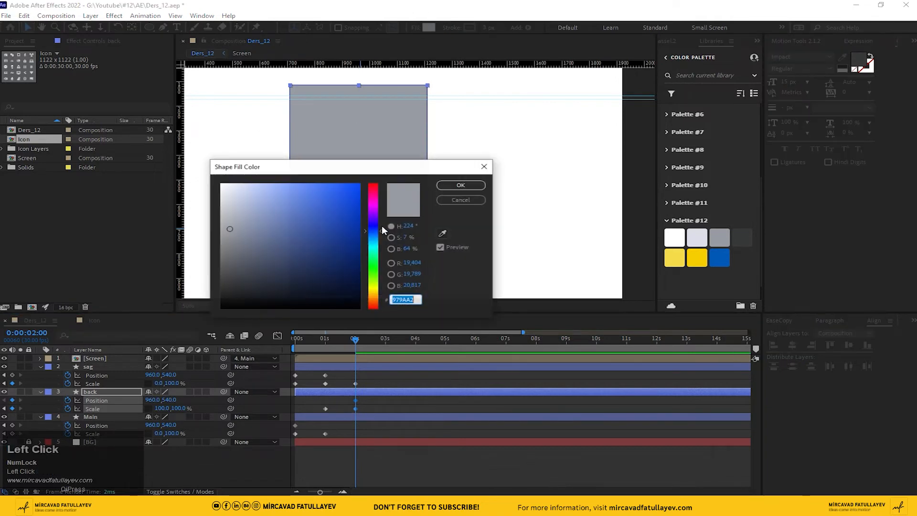
click(231, 249)
drag(231, 248, 231, 255)
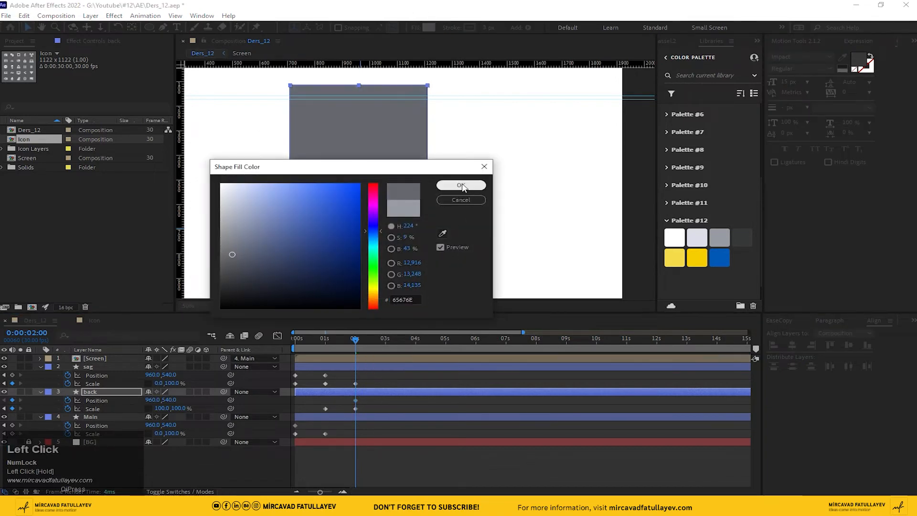
click(461, 185)
click(387, 398)
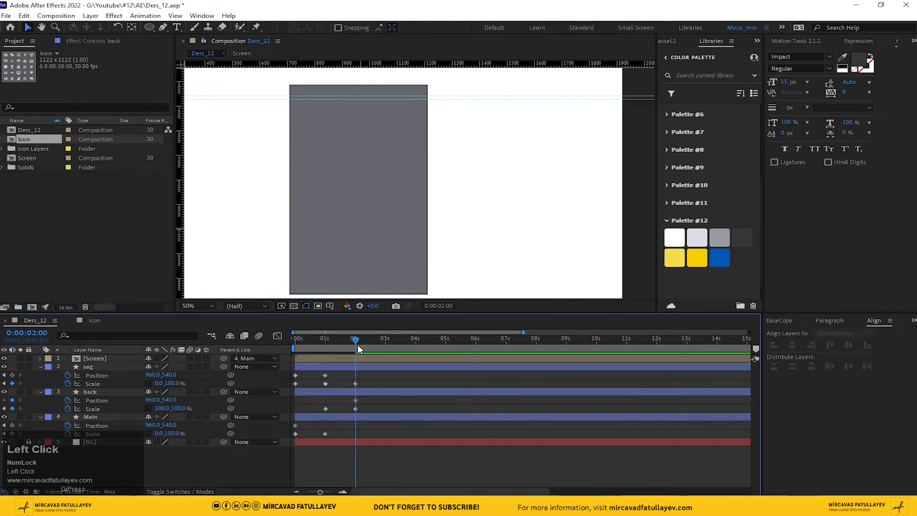
Move the Main layer at 1 second to horizontal position 984, at the right edge of the sag side strip
drag(358, 346, 323, 355)
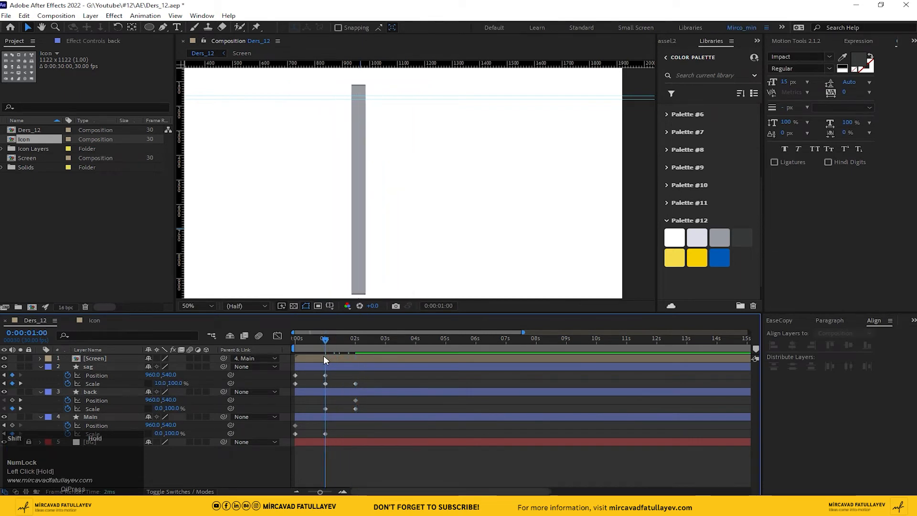
click(90, 417)
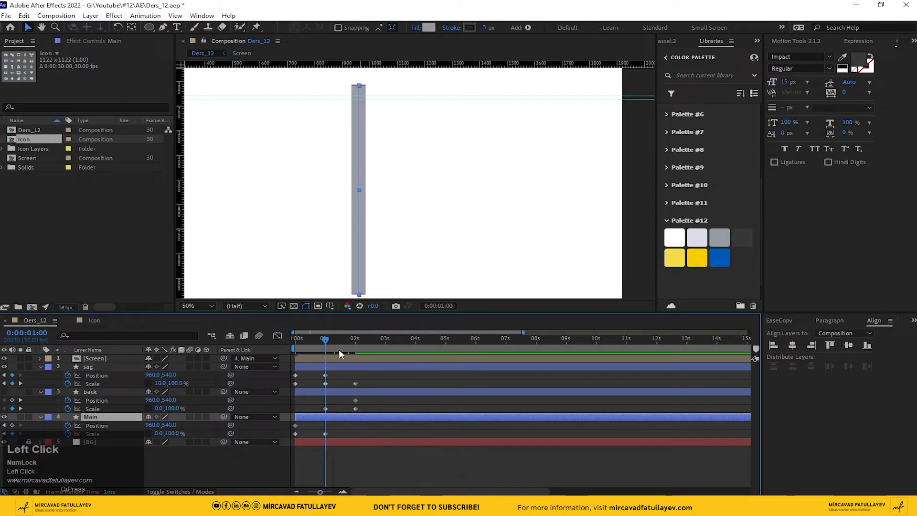
mouse_move(339, 348)
mouse_down()
mouse_move(271, 348)
mouse_move(330, 351)
mouse_up()
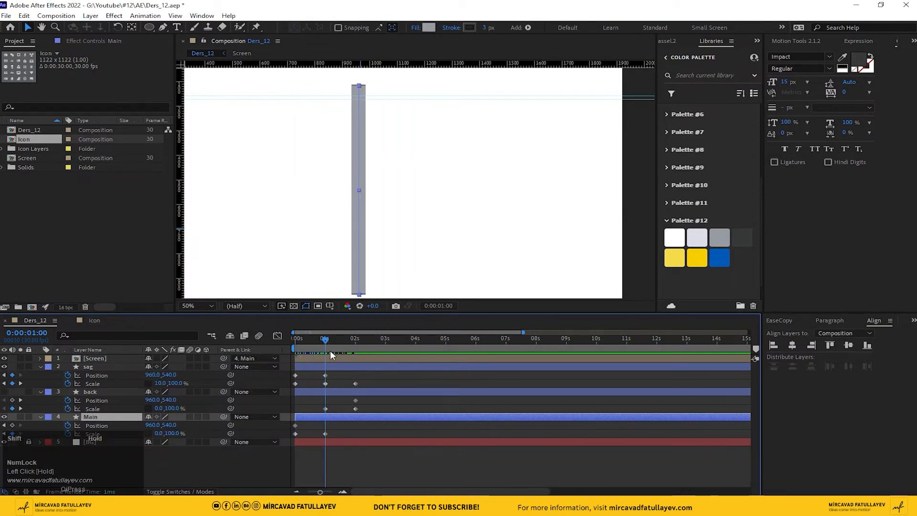
click(318, 418)
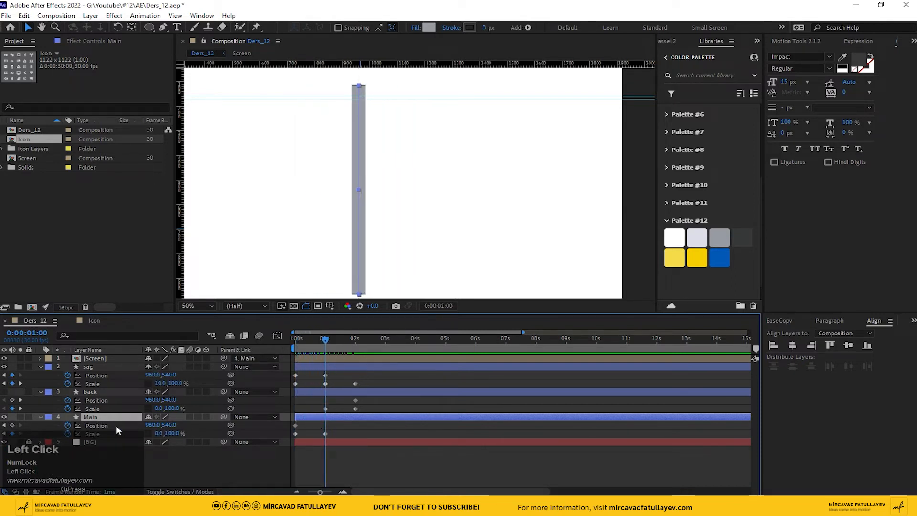
drag(150, 424, 153, 425)
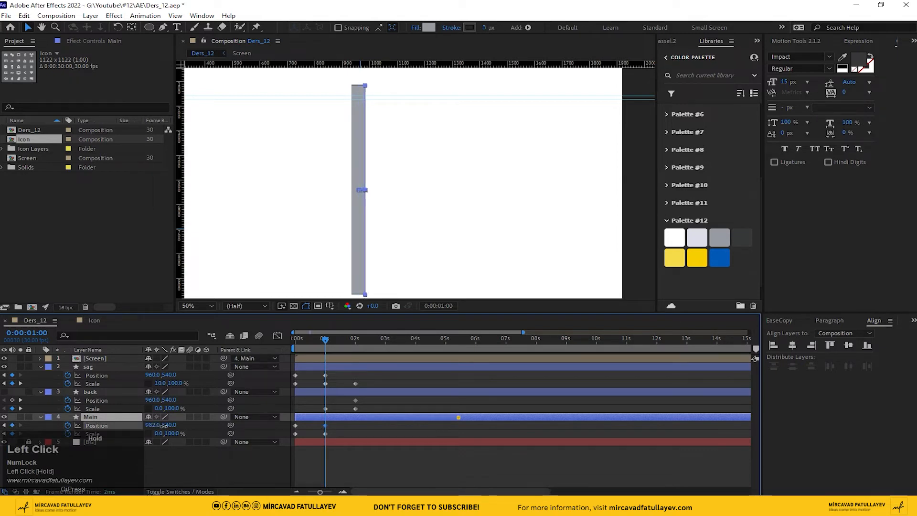
scroll(360, 200, up, 4)
drag(293, 211, 438, 202)
click(156, 425)
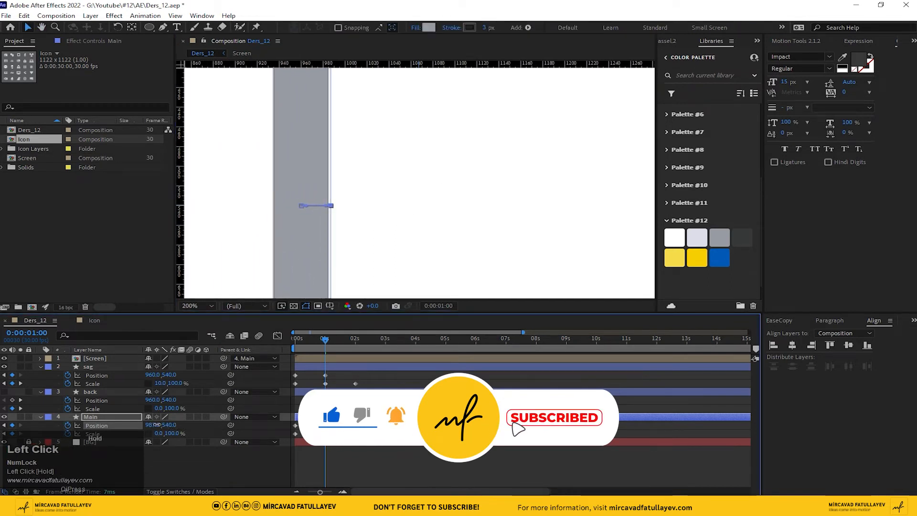
drag(157, 425, 154, 424)
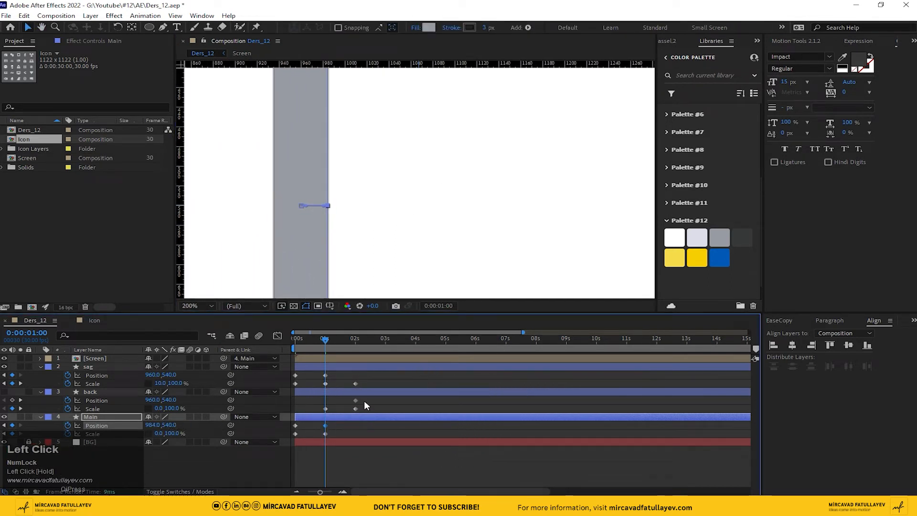
Move the back layer at 1 second to horizontal position 936, at the left edge of the sag side strip, and preview the turn
click(94, 391)
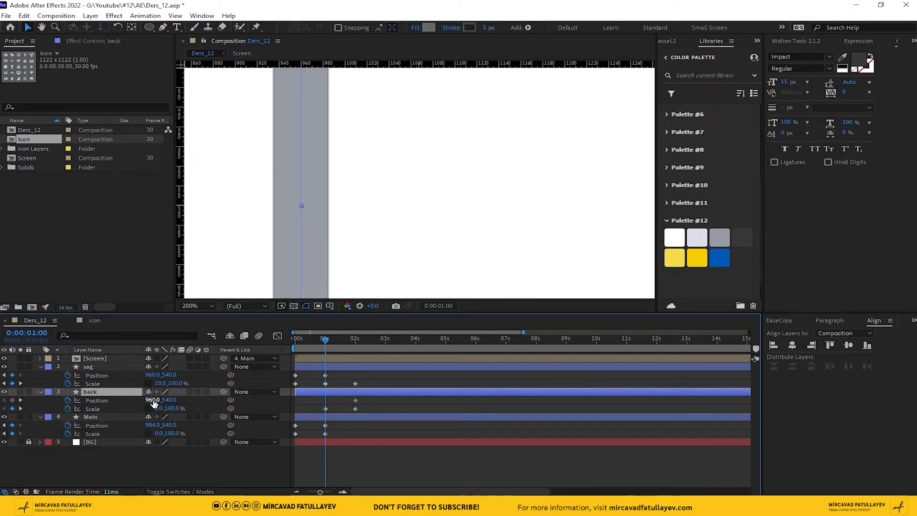
drag(153, 401, 139, 400)
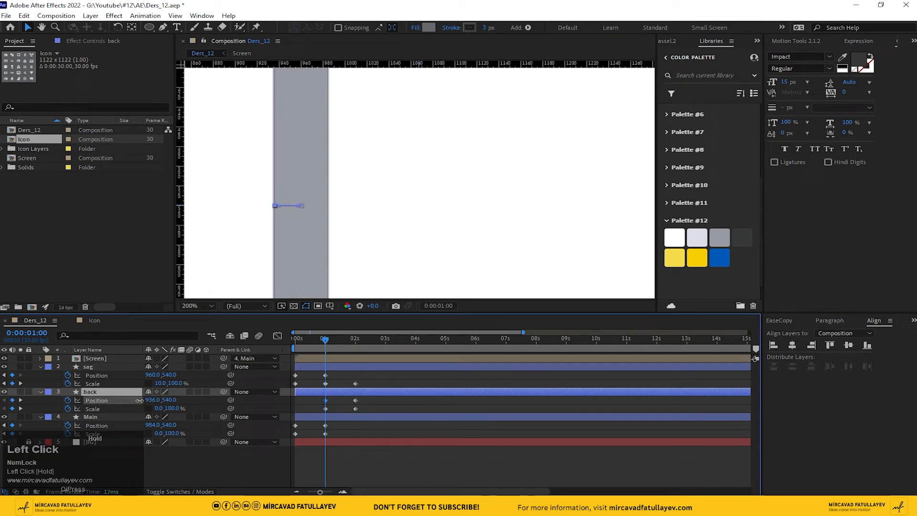
mouse_move(327, 342)
mouse_down()
mouse_move(370, 340)
mouse_move(326, 354)
mouse_up()
scroll(411, 225, down, 5)
scroll(411, 225, up, 1)
click(354, 344)
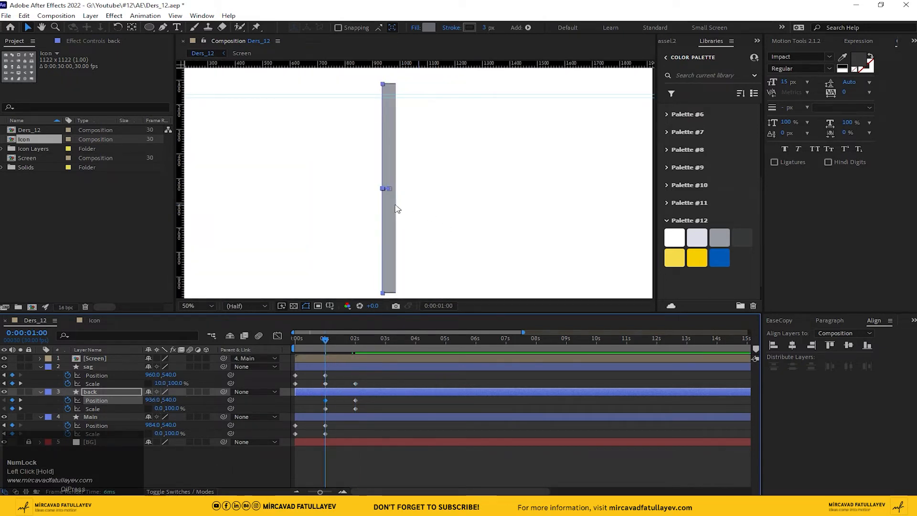
At 1 second, set the back layer's horizontal position to 984 and the Main layer's to 935, on opposite edges of the side strip
scroll(396, 208, up, 2)
drag(153, 400, 176, 402)
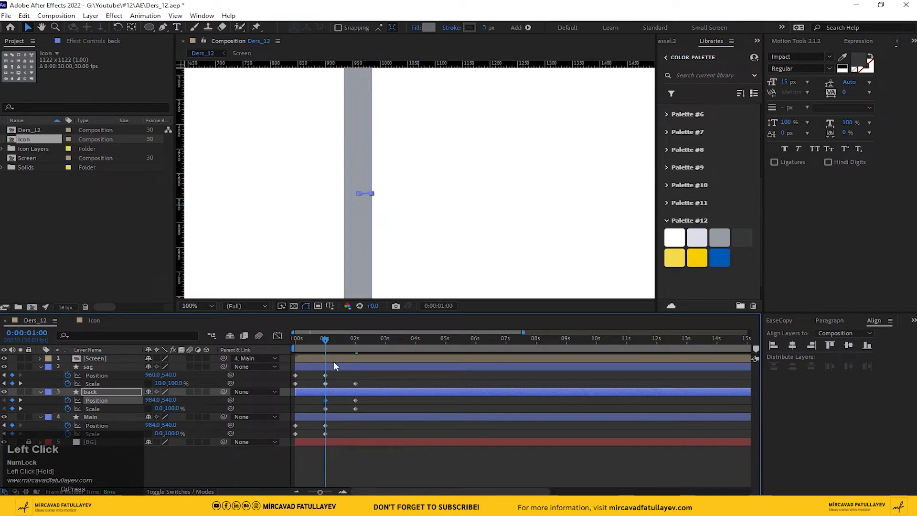
drag(156, 427, 128, 424)
click(152, 419)
mouse_move(320, 348)
mouse_down()
mouse_move(280, 348)
mouse_move(351, 354)
mouse_move(327, 359)
mouse_up()
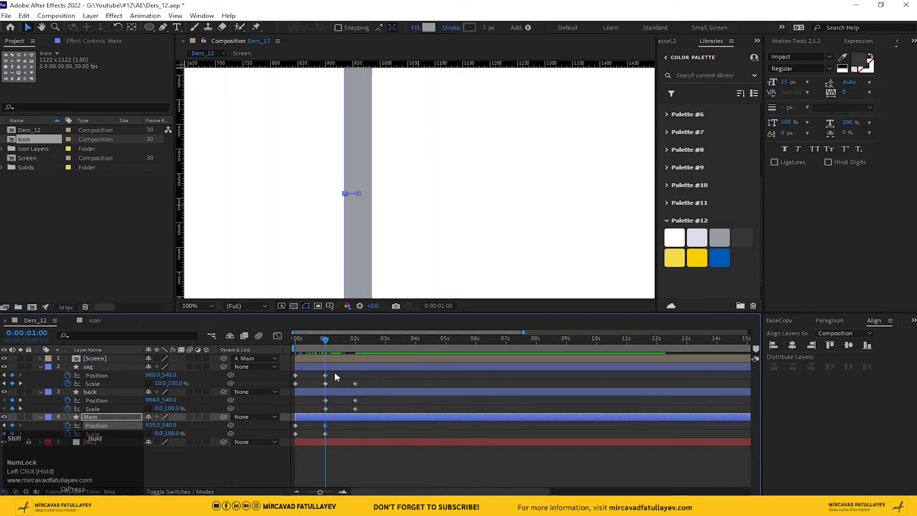
click(210, 406)
click(111, 392)
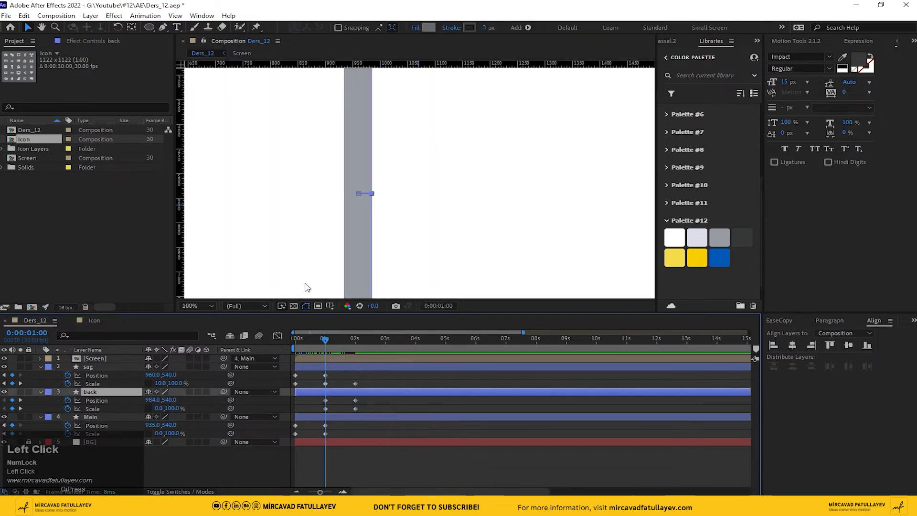
Move the sag layer at 2 seconds to horizontal position 709, at the back panel's left edge, and preview the turn
drag(332, 344, 353, 349)
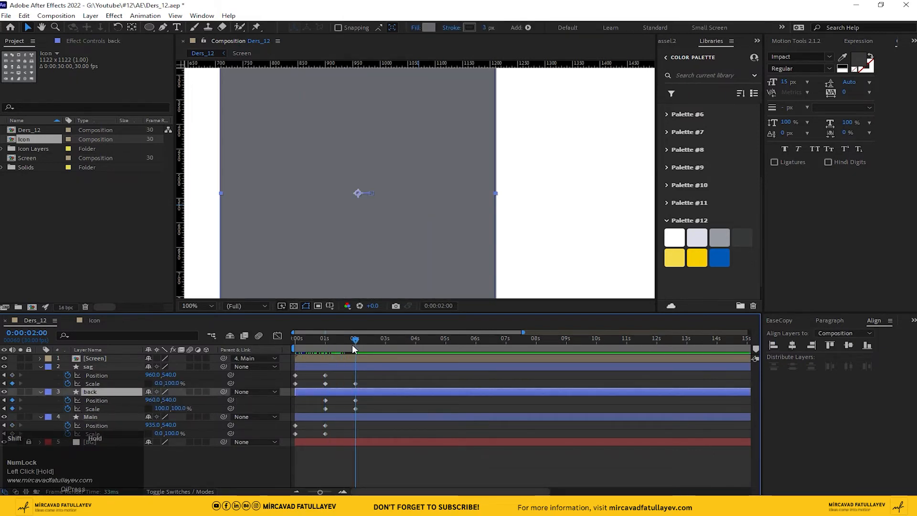
click(107, 373)
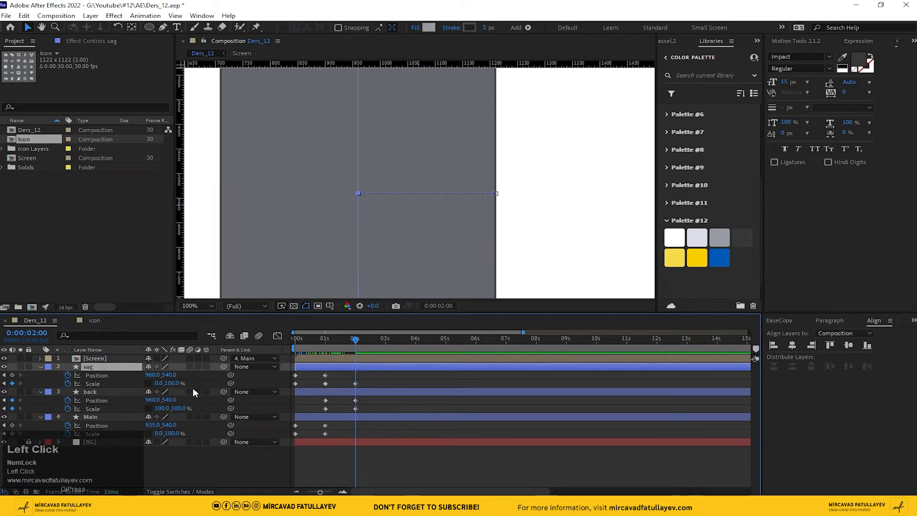
drag(152, 375, 5, 367)
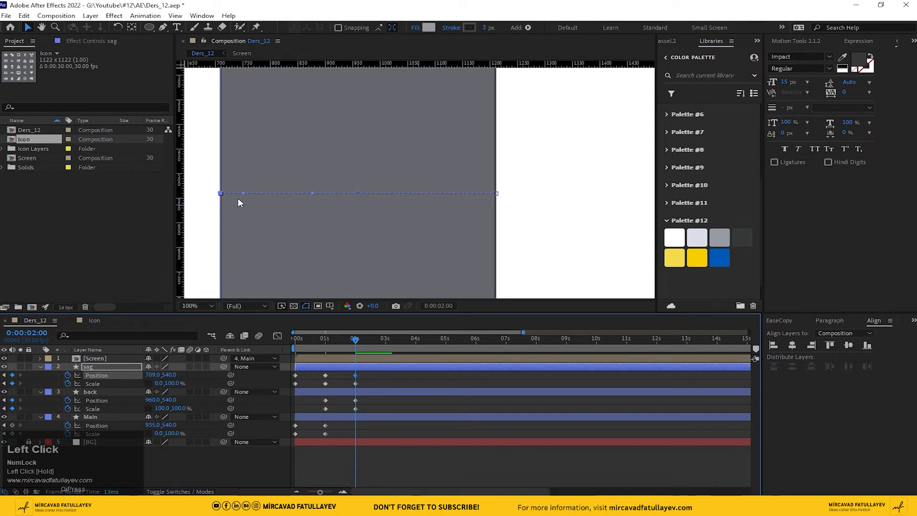
drag(335, 340, 366, 343)
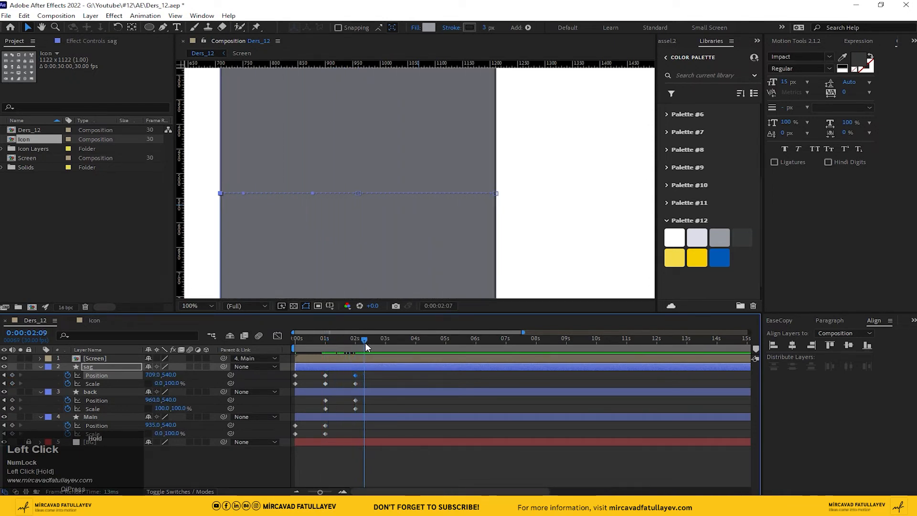
scroll(407, 218, down, 4)
click(415, 474)
scroll(379, 228, up, 2)
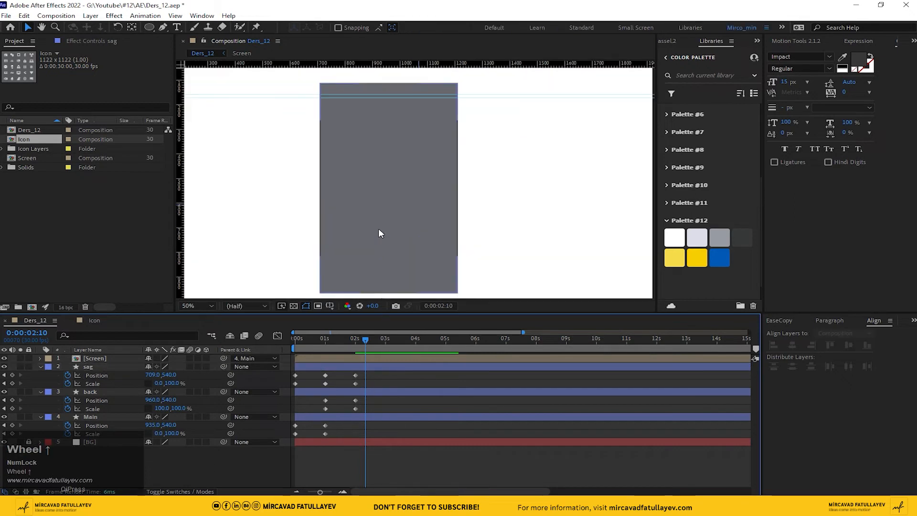
Set the back layer's horizontal scale to 0% at 3 seconds
drag(293, 349, 385, 351)
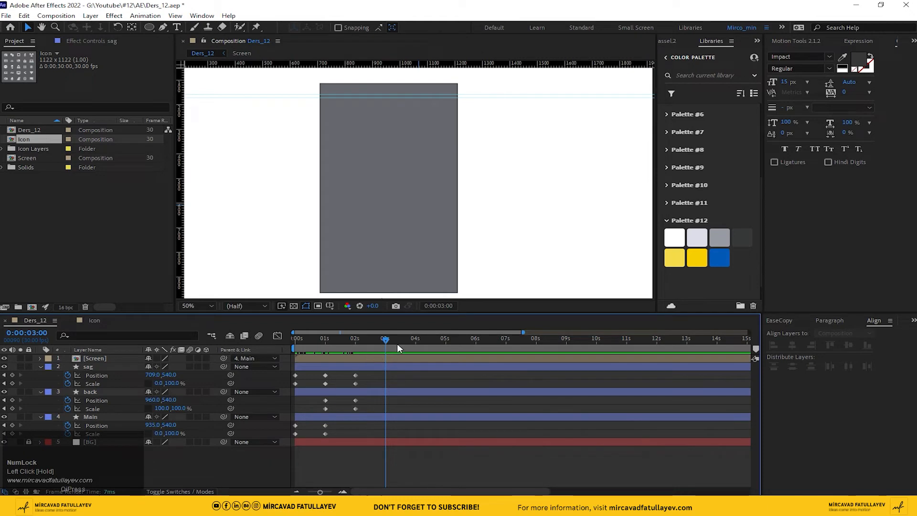
click(389, 366)
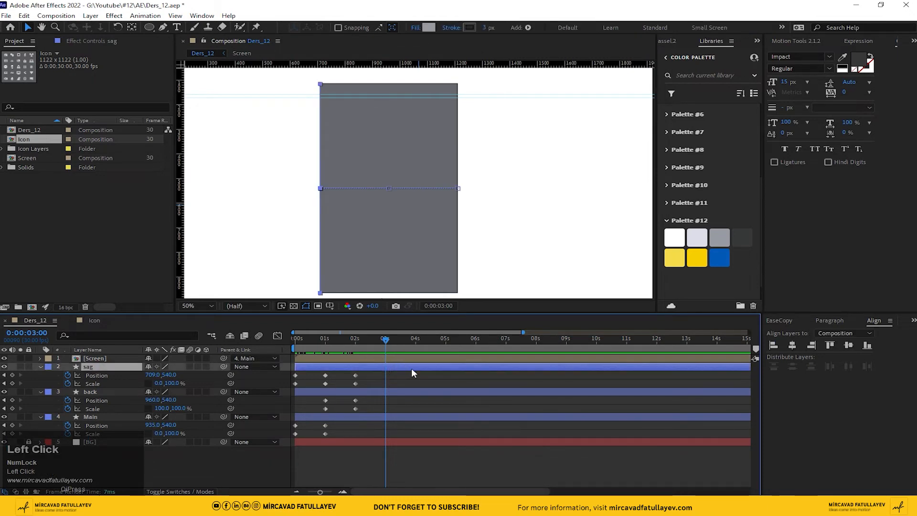
click(126, 390)
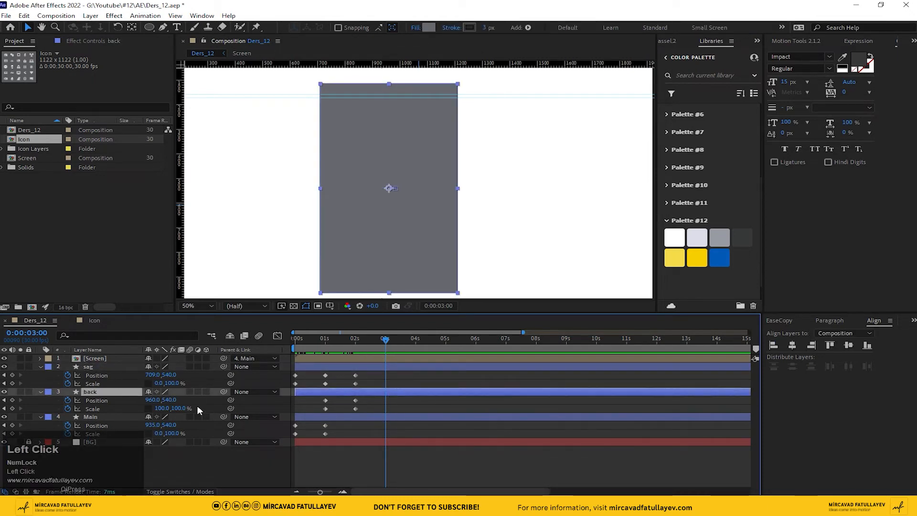
click(157, 408)
text(0)
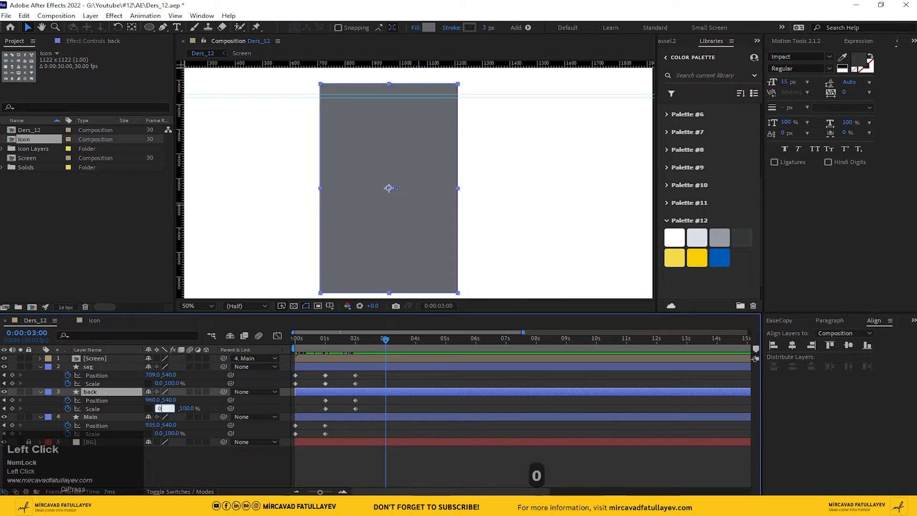
key(Return)
click(104, 366)
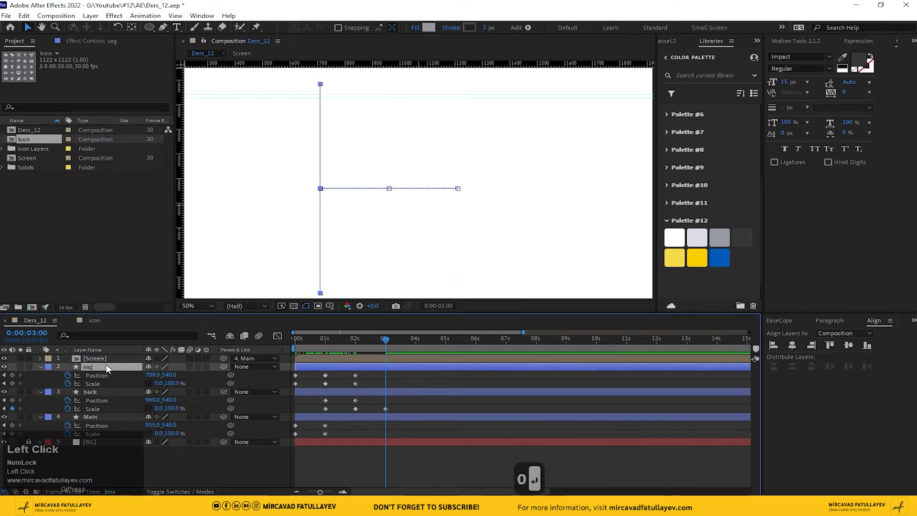
key(ctrl+shift+d)
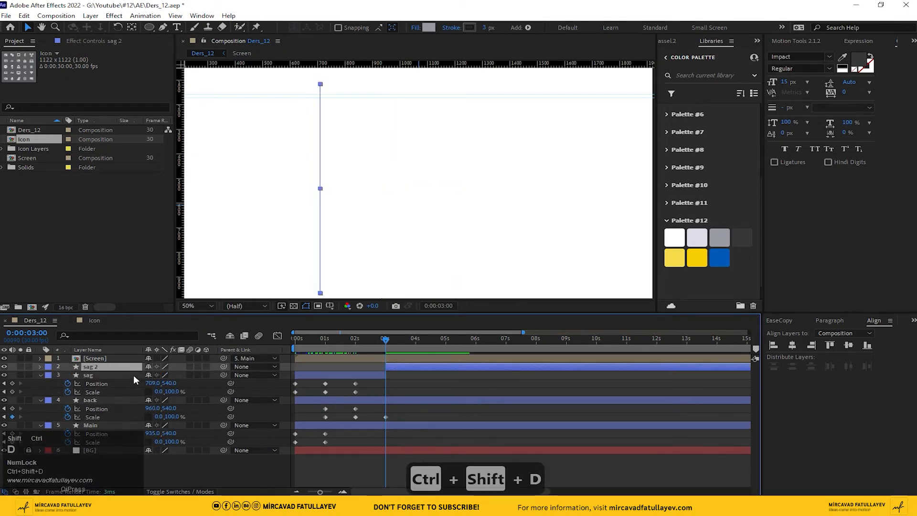
click(111, 366)
key(Return)
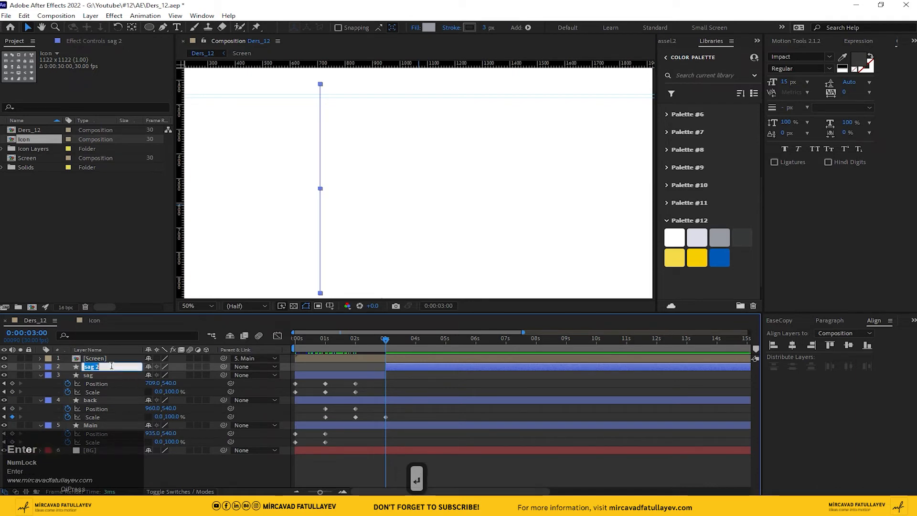
text(sol)
key(Return)
key(u)
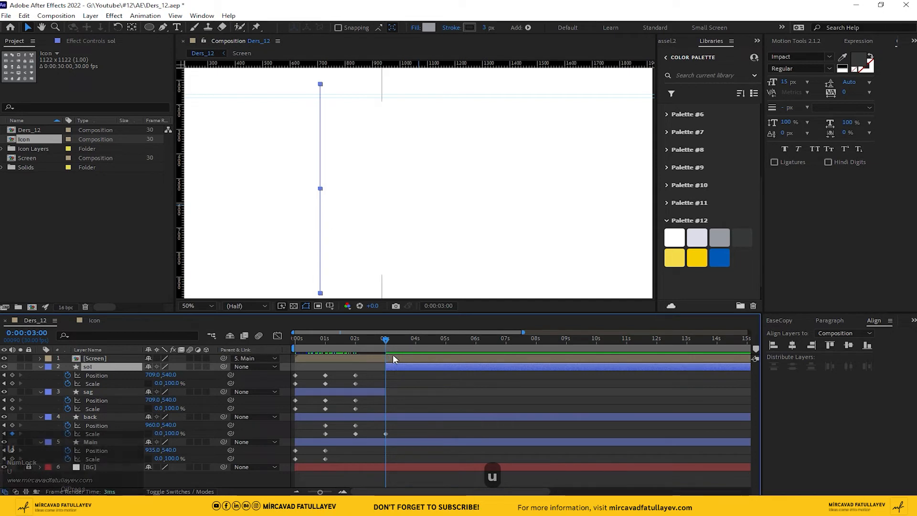
click(386, 341)
mouse_move(386, 340)
mouse_down()
mouse_move(362, 345)
mouse_move(388, 348)
mouse_up()
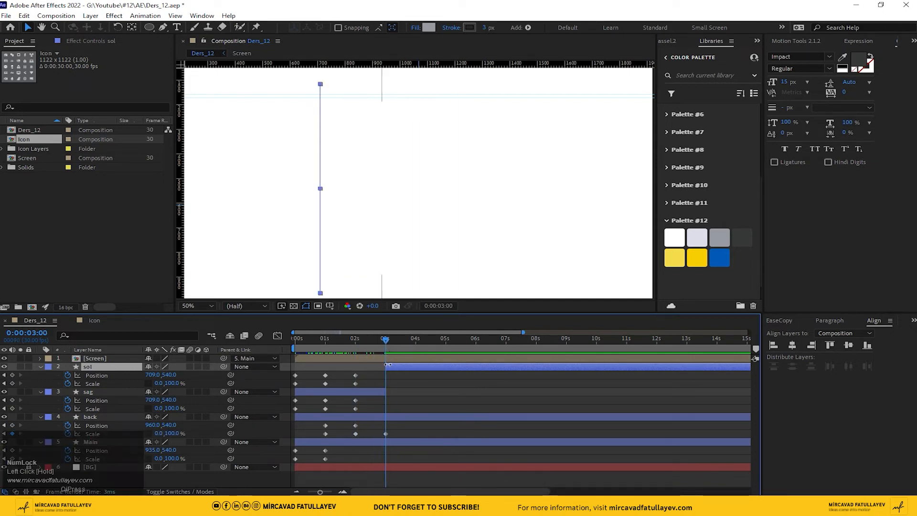
key(ctrl+z)
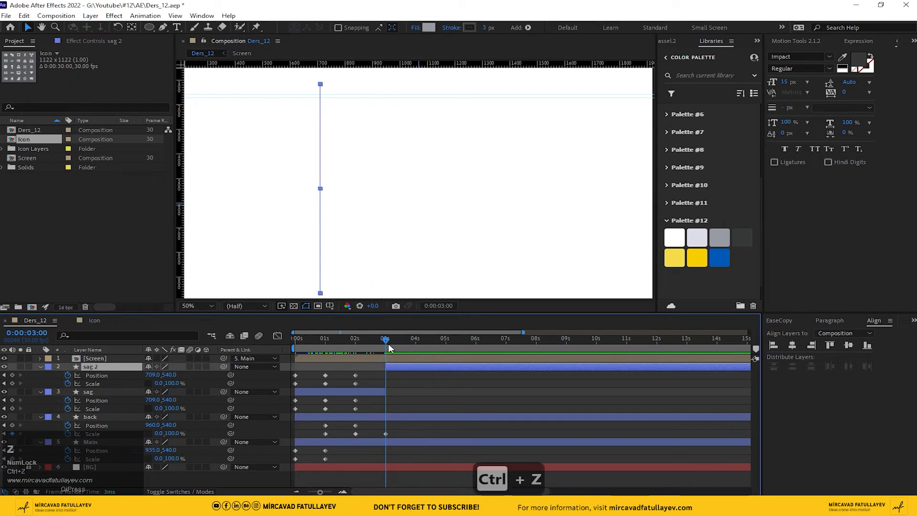
key(ctrl+z)
Split the sag layer at 2 seconds and move the new part's 1-second Position and Scale keyframes to 3 seconds
drag(385, 342, 353, 351)
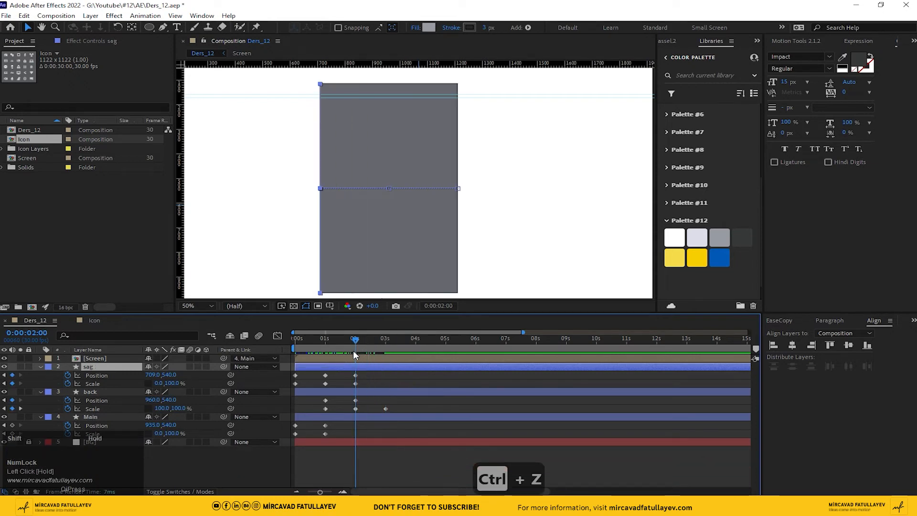
key(ctrl+shift+d)
key(u)
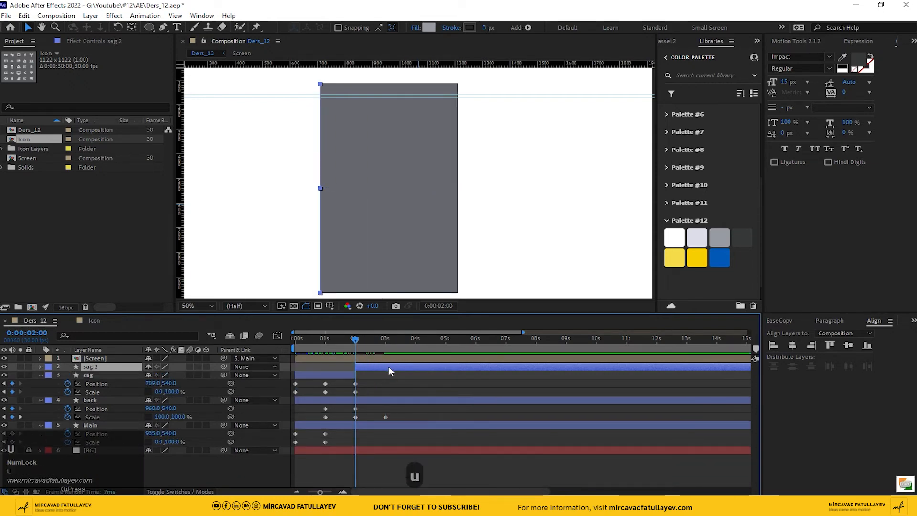
drag(359, 340, 388, 346)
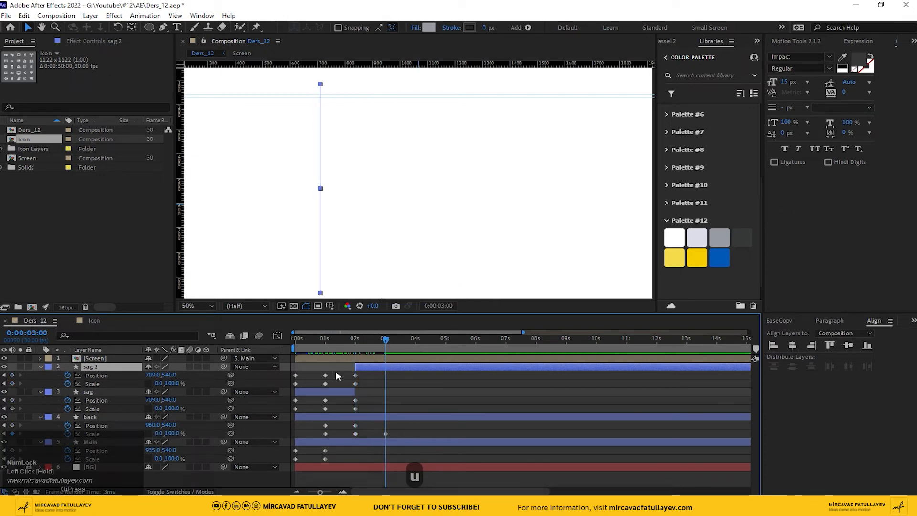
drag(335, 371, 383, 381)
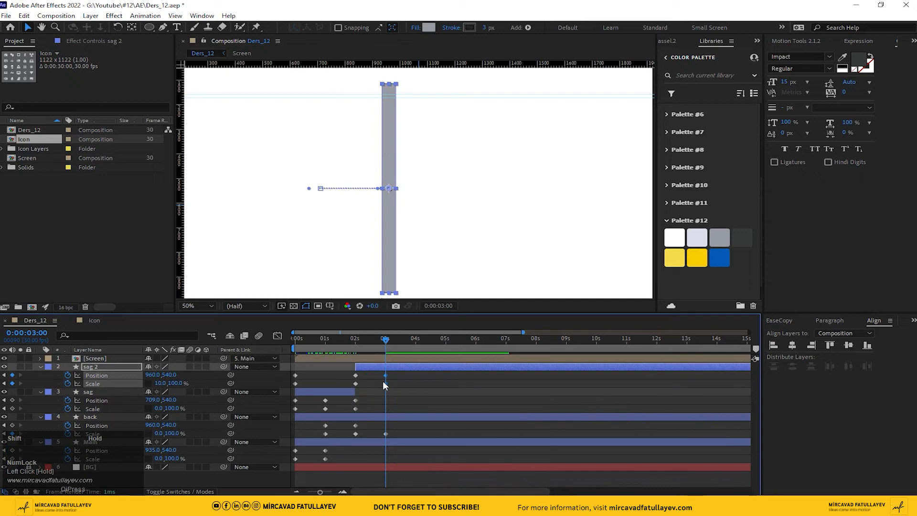
At 2 seconds, move the sag 2 layer to horizontal position 1211, at the back panel's outer edge opposite the sag layer
mouse_move(362, 351)
mouse_down()
mouse_move(355, 345)
mouse_move(387, 346)
mouse_move(356, 352)
mouse_up()
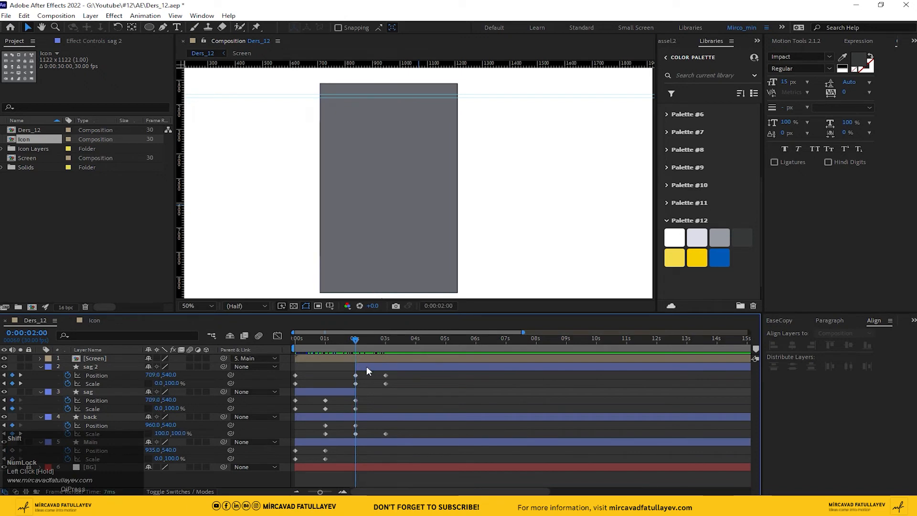
click(367, 371)
drag(161, 376, 417, 376)
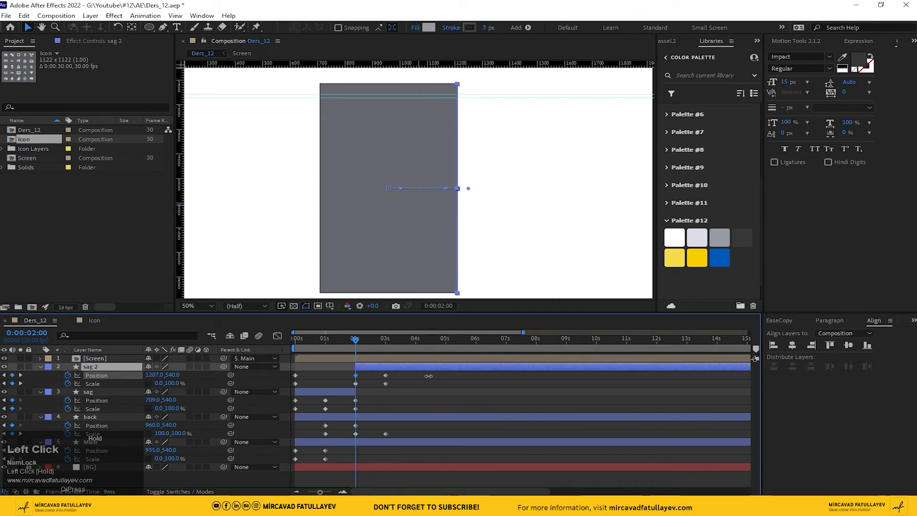
drag(428, 376, 429, 376)
scroll(509, 186, up, 2)
drag(537, 202, 453, 215)
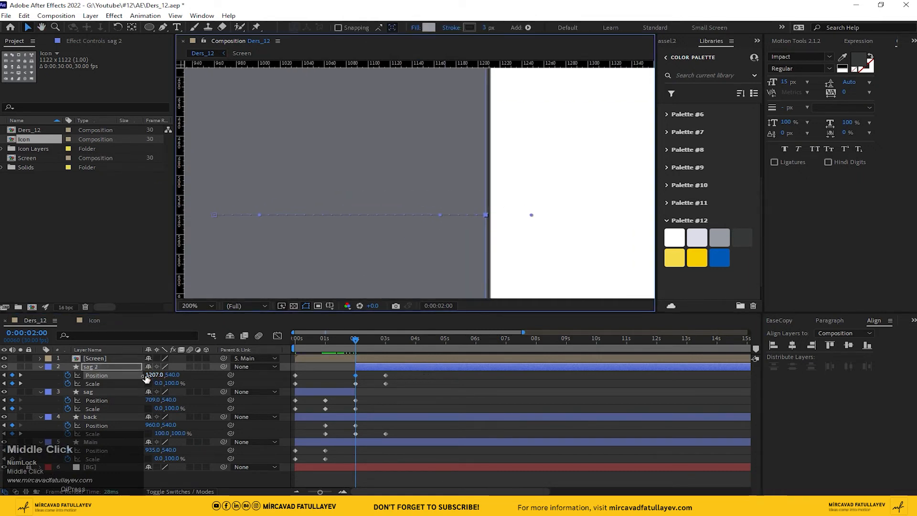
drag(153, 375, 154, 375)
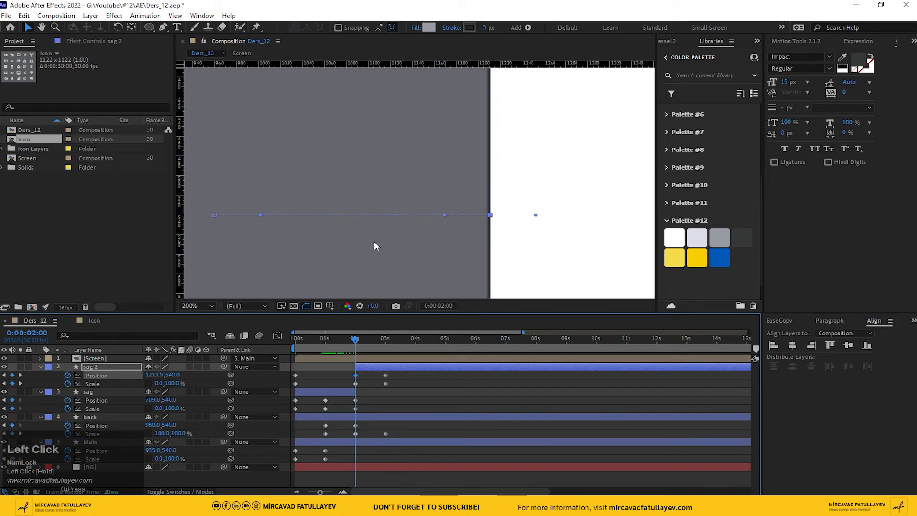
scroll(417, 192, down, 2)
scroll(405, 198, down, 2)
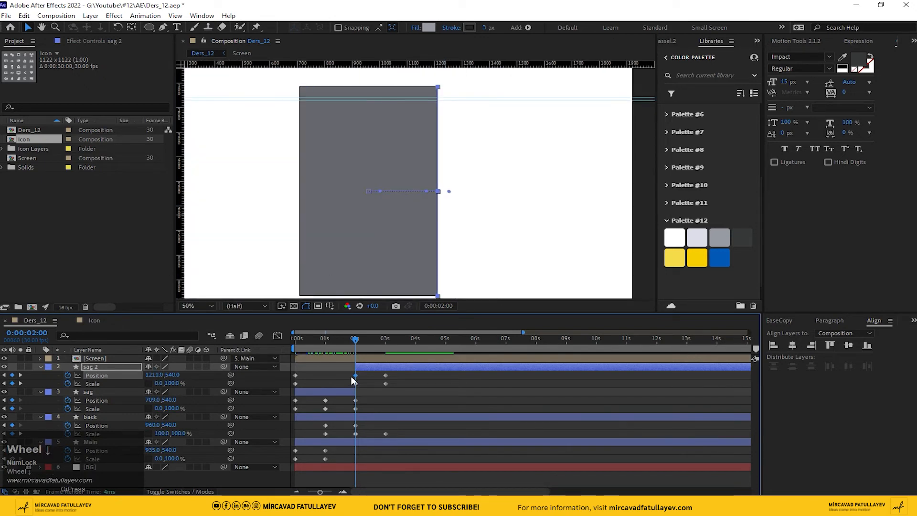
Set the sag 2 layer's horizontal scale to 0% at 4 seconds
click(356, 340)
drag(357, 340, 417, 350)
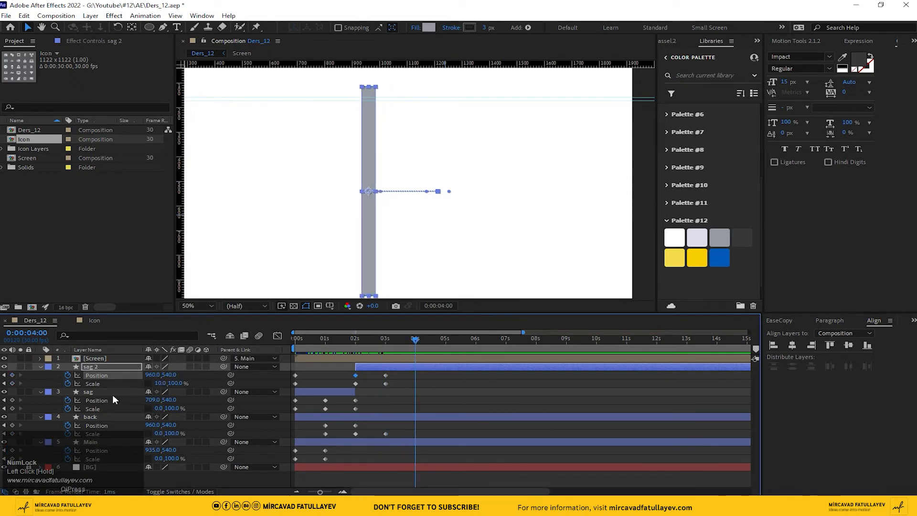
click(162, 384)
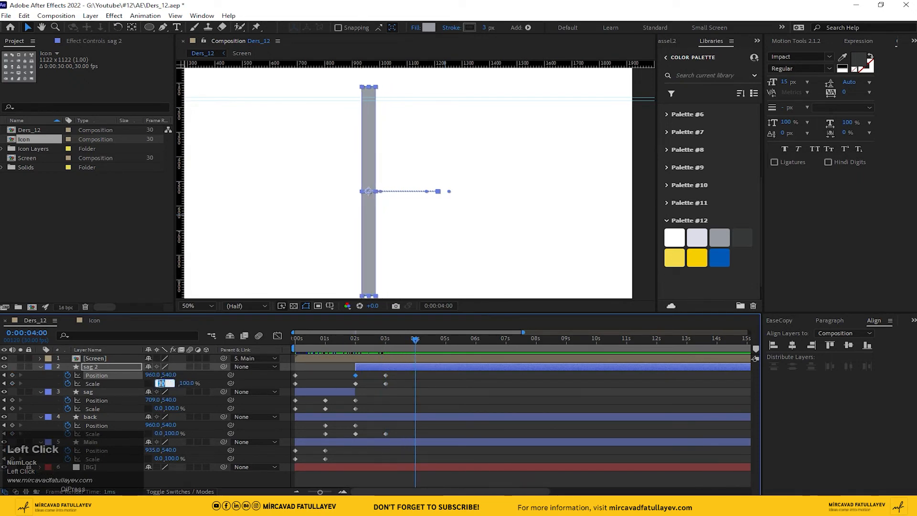
text(0.0,100.0)
key(Return)
Keyframe the Main layer's Position and Scale at 3 seconds, and set its horizontal scale to 100% at 4 seconds
mouse_move(392, 345)
mouse_down()
mouse_move(359, 346)
mouse_move(415, 345)
mouse_move(382, 354)
mouse_up()
click(96, 443)
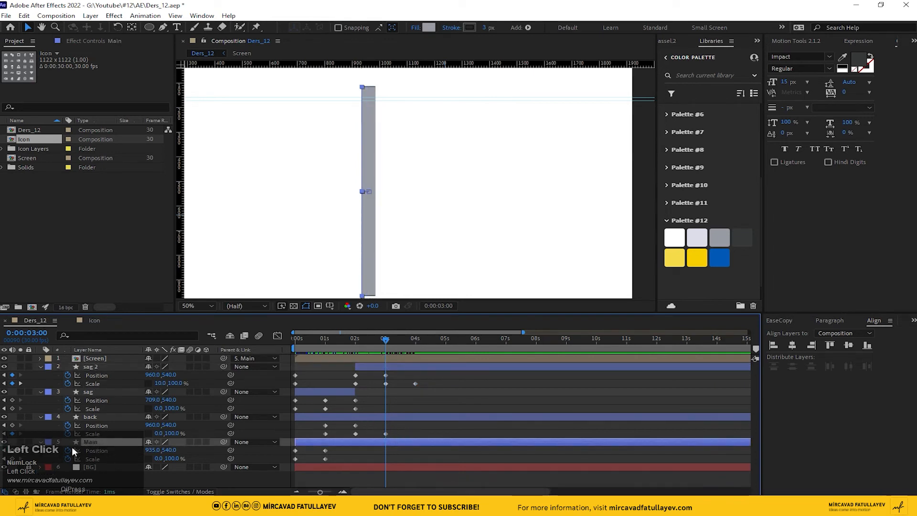
click(12, 451)
click(12, 458)
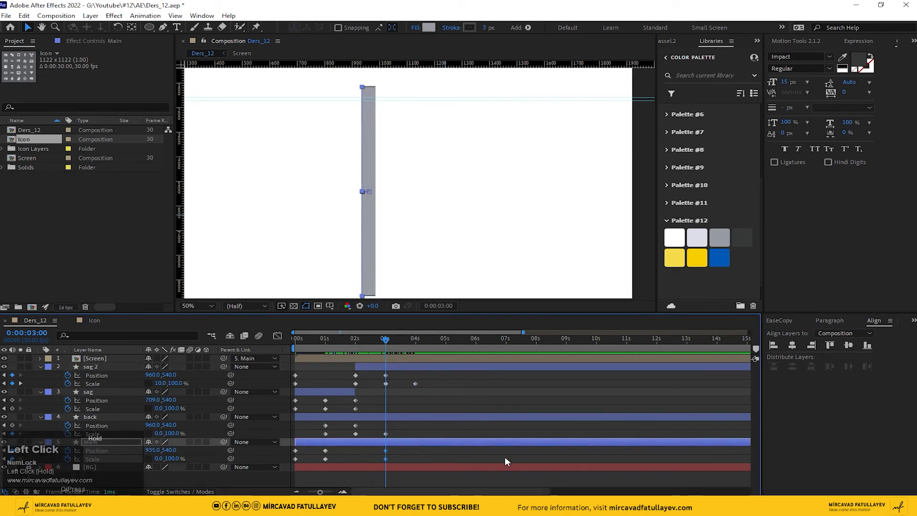
shift+click(411, 342)
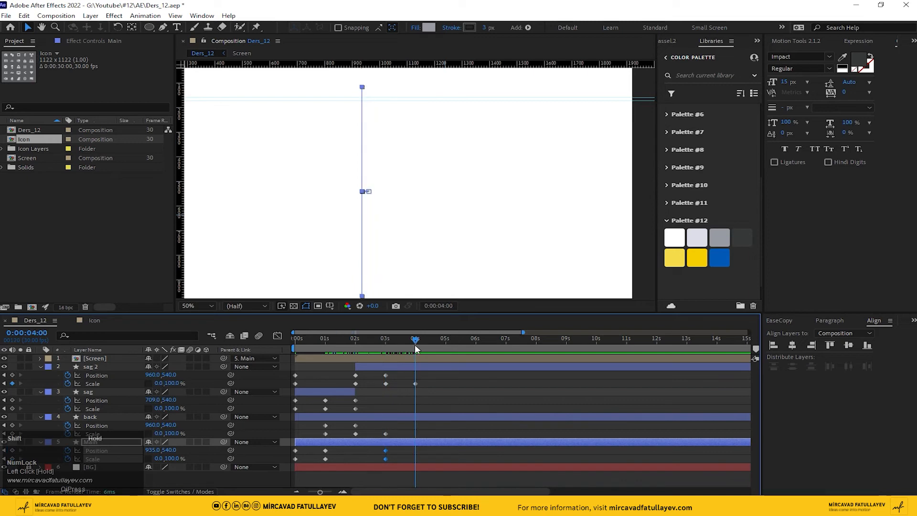
click(157, 458)
text(1)
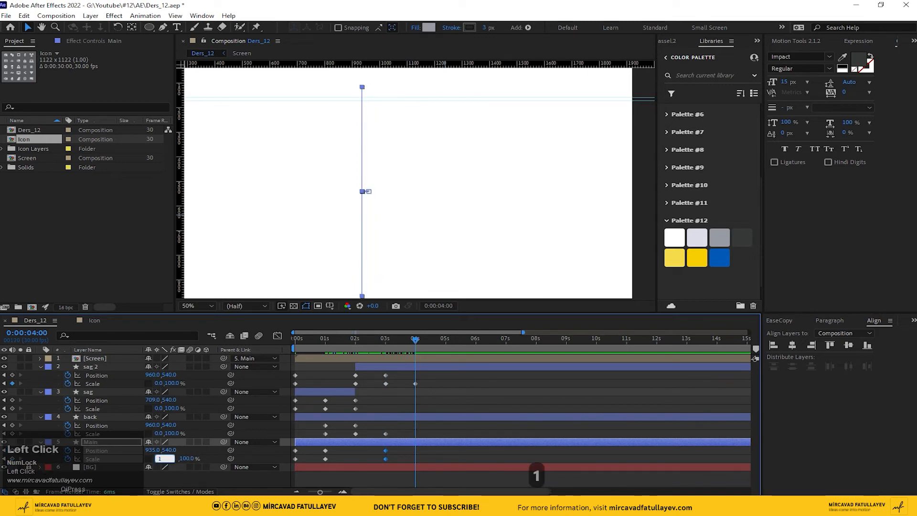
text(00)
key(Return)
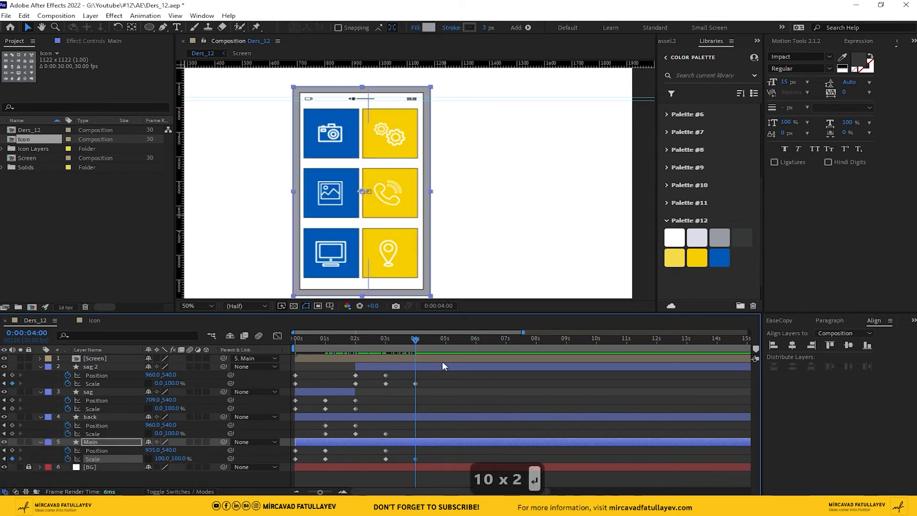
At 3 seconds, set the Main layer's horizontal position to 984, aligned with the side strip's right edge
mouse_move(385, 343)
mouse_down()
mouse_move(403, 345)
mouse_move(386, 345)
mouse_up()
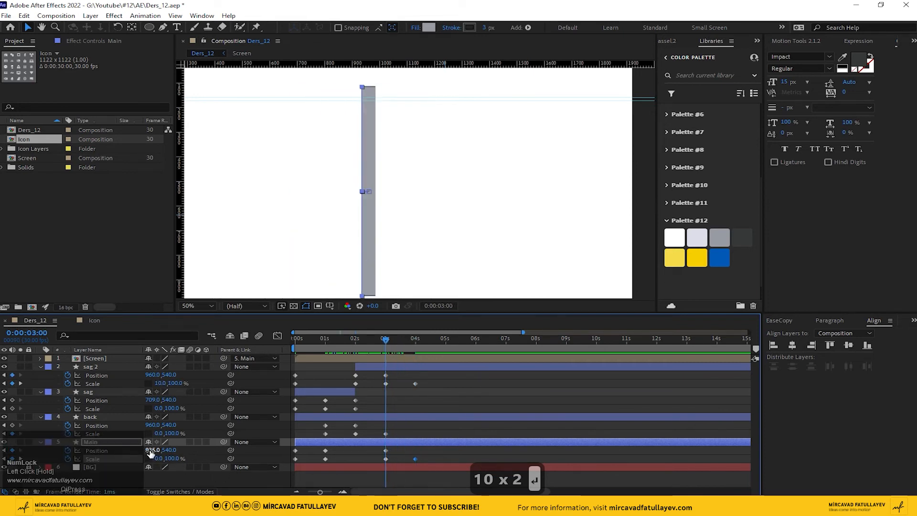
drag(150, 452, 221, 453)
scroll(376, 201, up, 2)
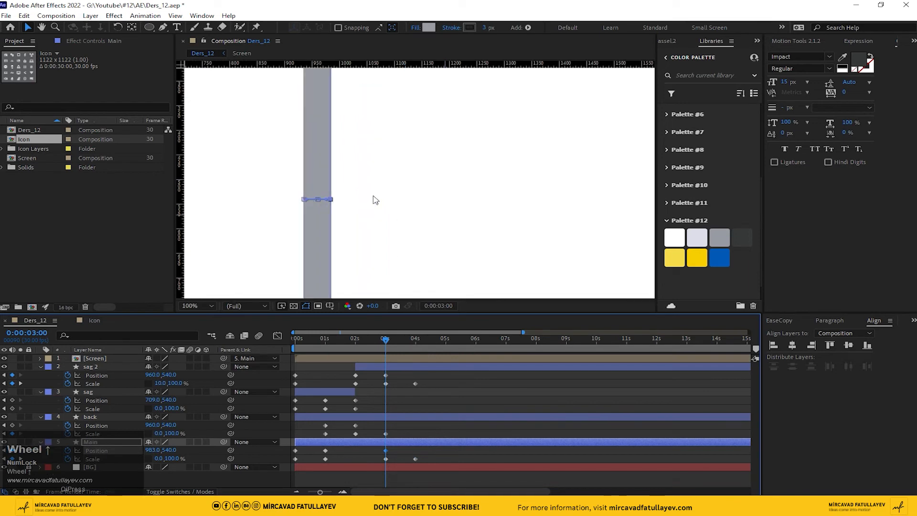
scroll(376, 201, up, 2)
drag(368, 219, 436, 213)
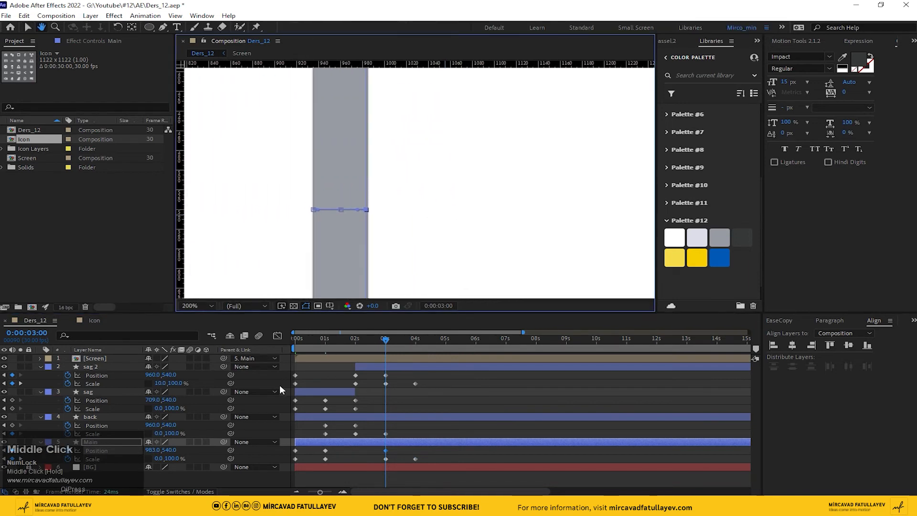
drag(153, 450, 155, 450)
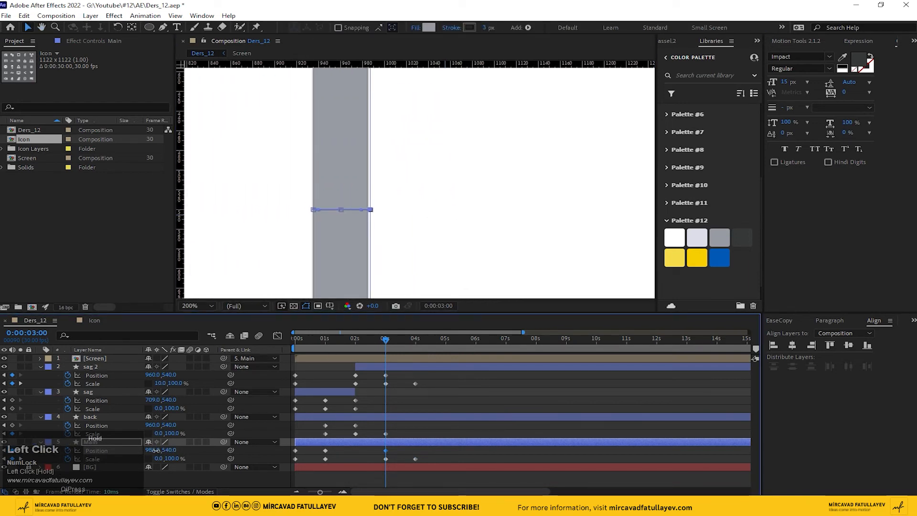
scroll(436, 196, down, 4)
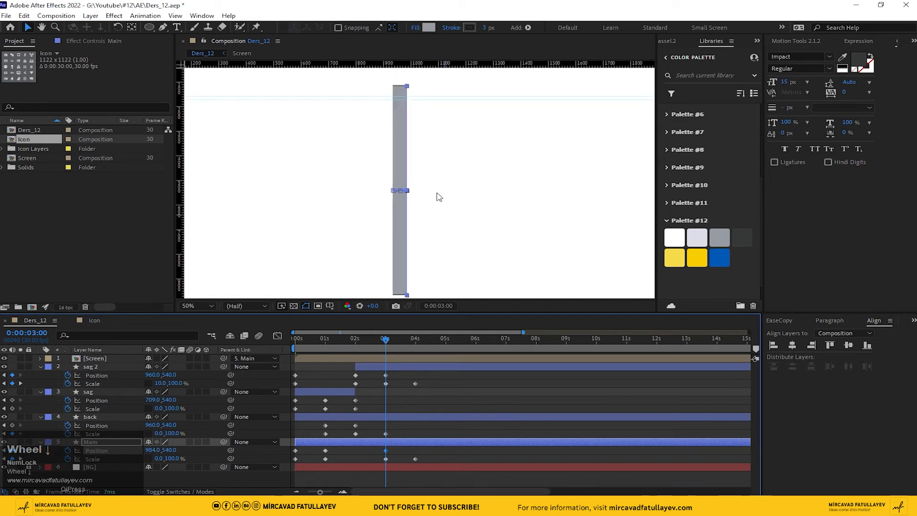
Move the sag 2 layer at 4 seconds to horizontal position 734, at the phone's left edge, and preview the last second of the turn
drag(387, 348, 417, 348)
drag(152, 375, 23, 374)
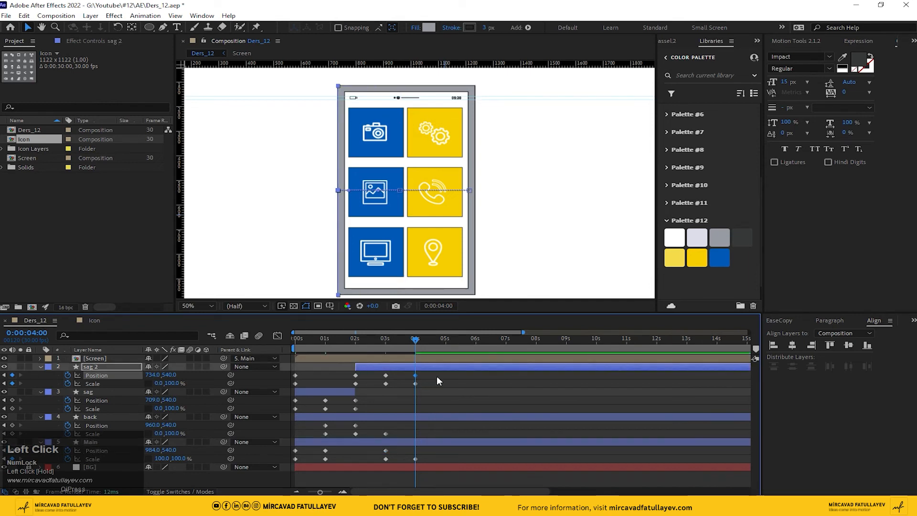
shift+click(387, 343)
drag(385, 343, 411, 353)
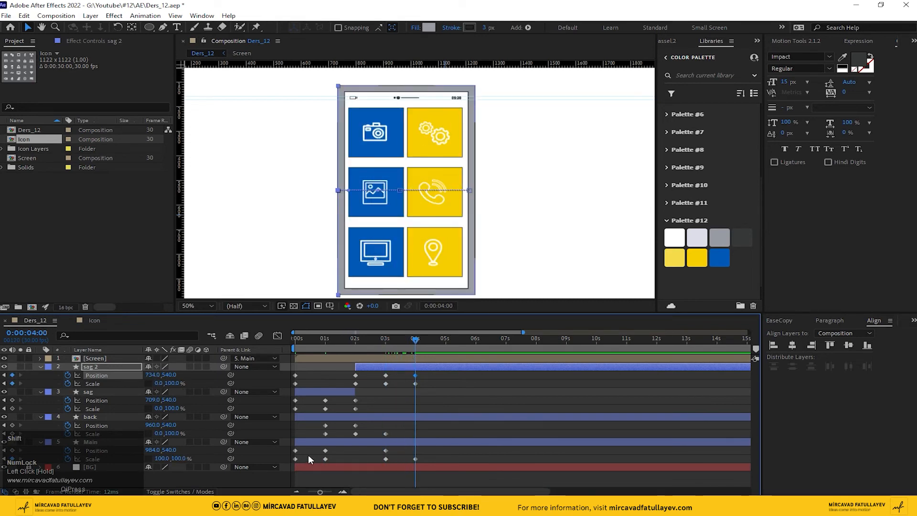
Copy the Main layer's first Position and Scale keyframes to 4 seconds
drag(309, 447, 288, 462)
key(ctrl+c)
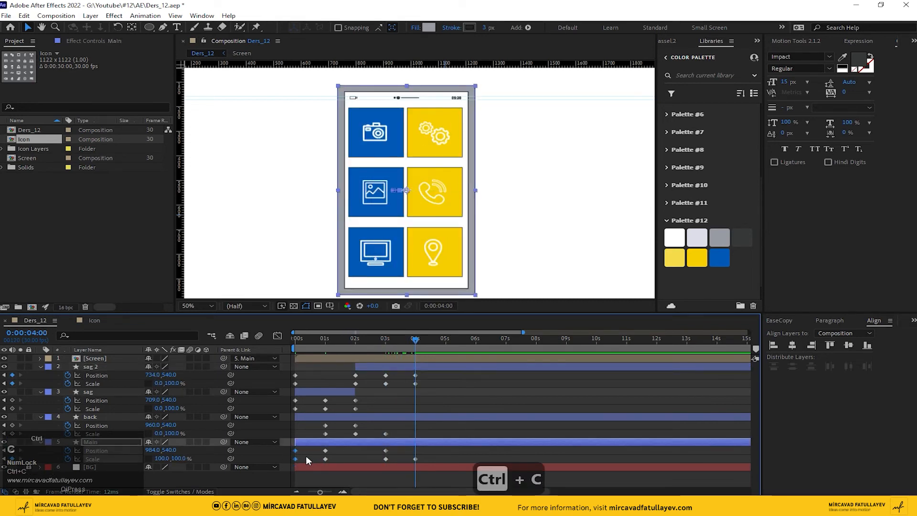
key(ctrl+v)
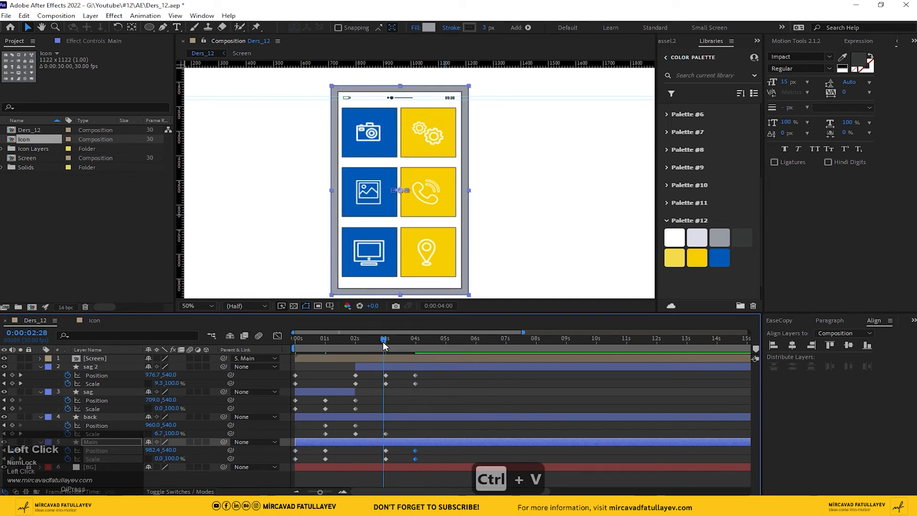
End the work area at 4 seconds and play back the full turn with the composition fitted in the viewer
drag(382, 342, 421, 354)
key(n)
key(space)
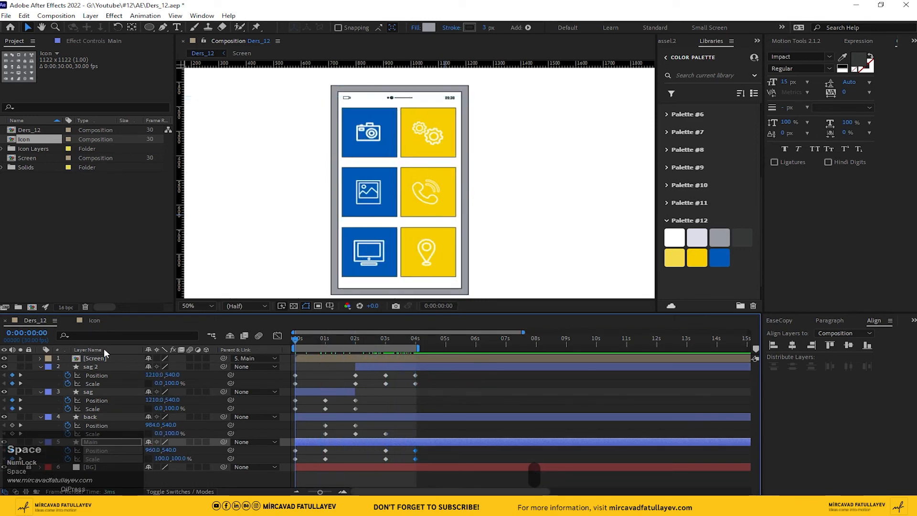
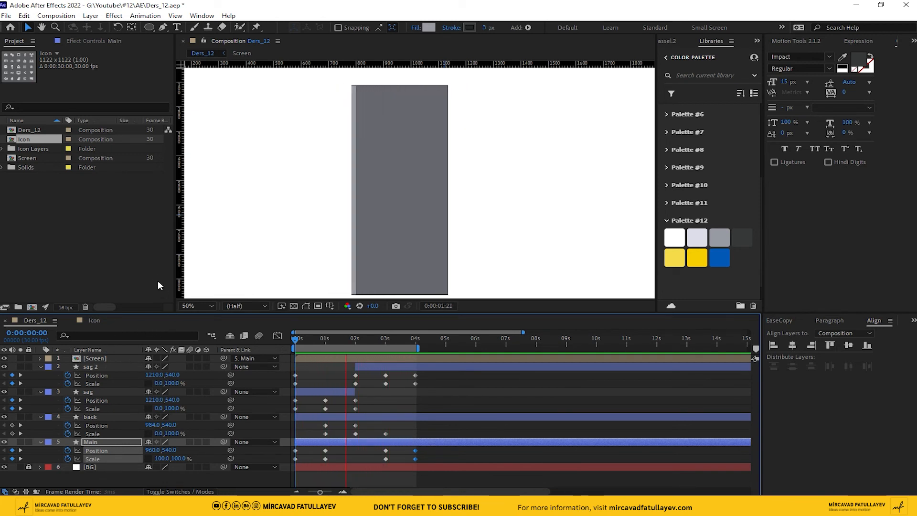
click(198, 306)
click(205, 327)
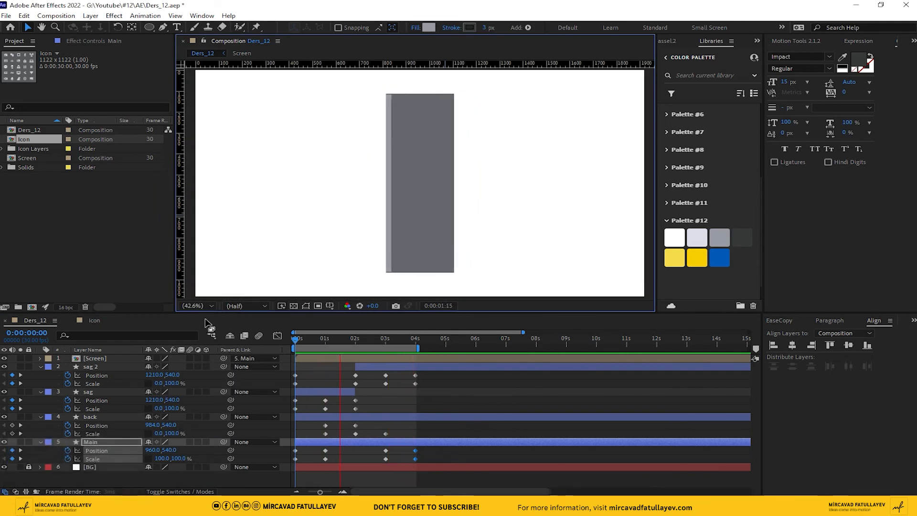
Try trimming the Ders_12 composition to its work area, and undo the trim
mouse_move(401, 340)
mouse_down()
mouse_move(393, 338)
mouse_move(407, 340)
mouse_up()
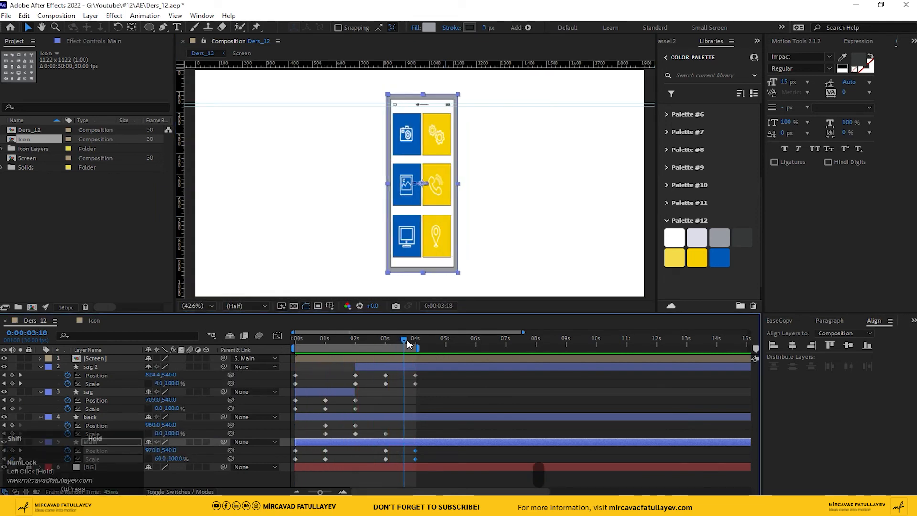
right_click(396, 346)
click(430, 373)
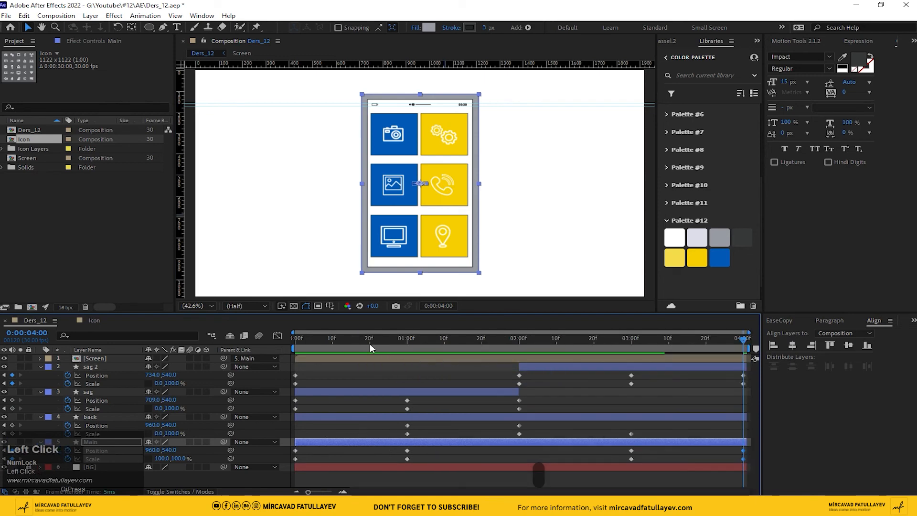
drag(377, 350, 213, 357)
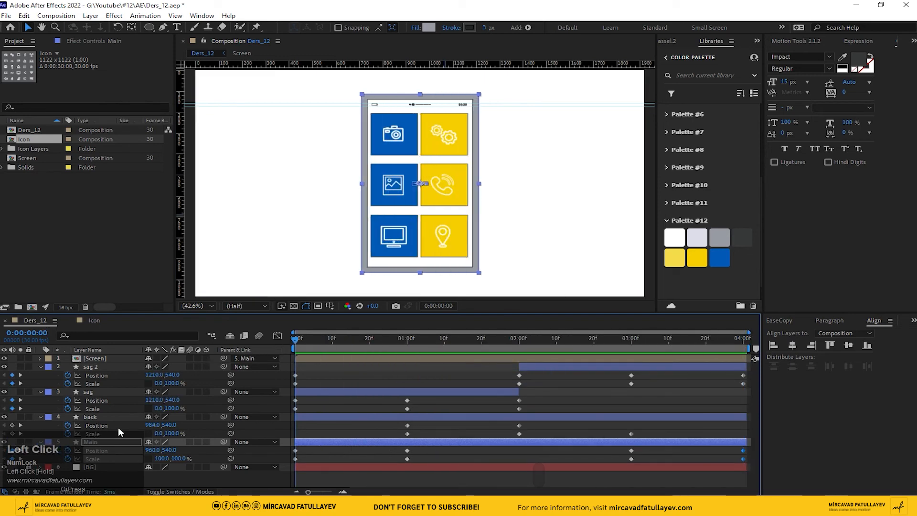
key(ctrl+z)
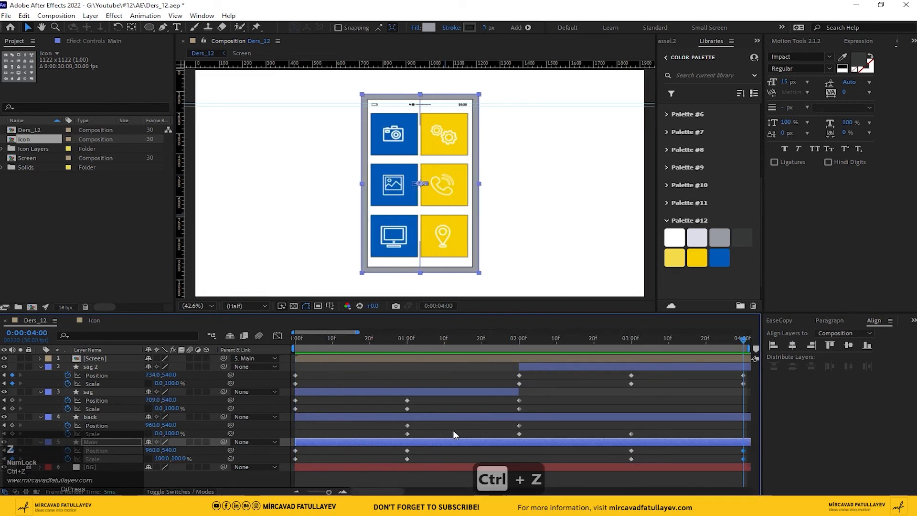
Pre-compose the Screen, sag 2, sag, back and Main layers into a new composition named Phone
key(minus)
key(minus)
key(minus)
key(minus)
key(minus)
key(minus)
key(minus)
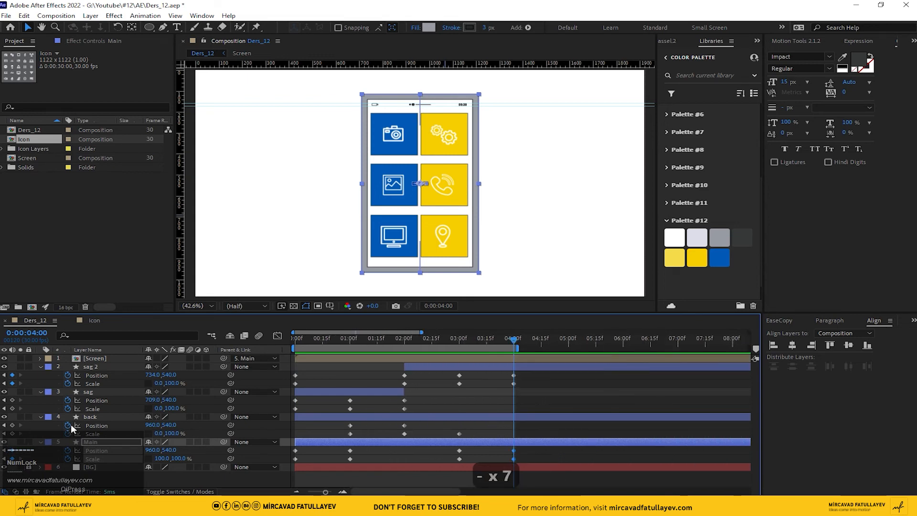
shift+click(93, 358)
right_click(96, 360)
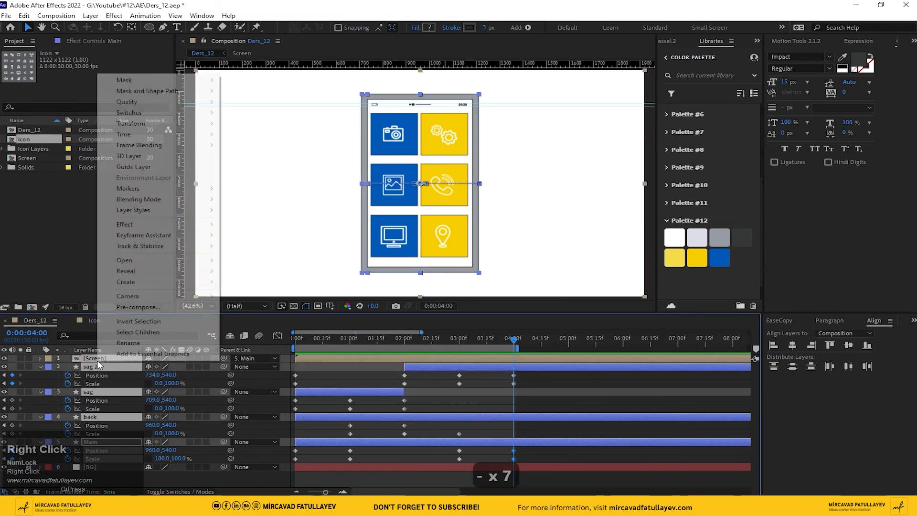
click(138, 307)
text(P)
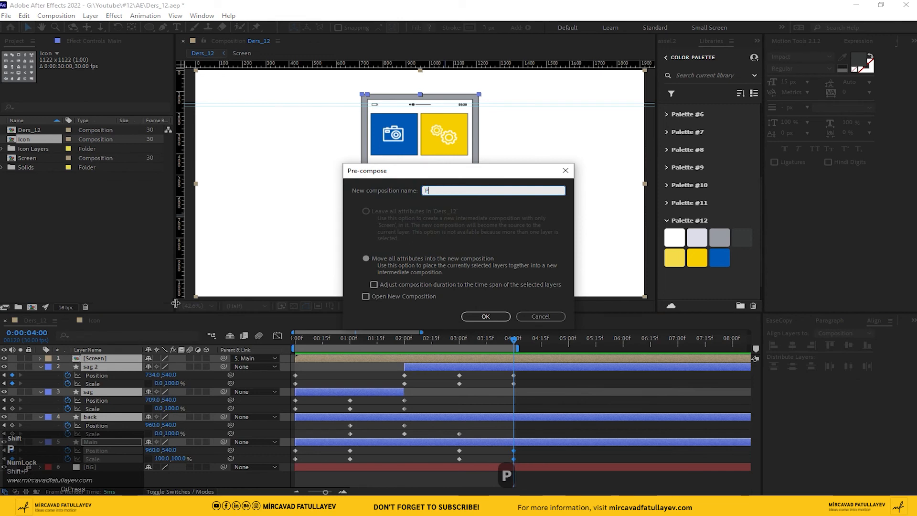
text(hone)
key(Return)
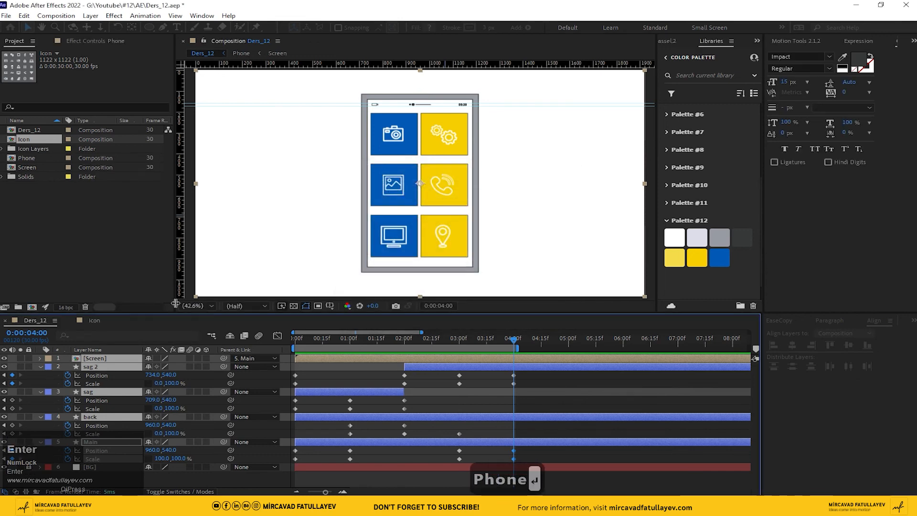
Open the Phone composition and trim its duration to the work area
double_click(522, 359)
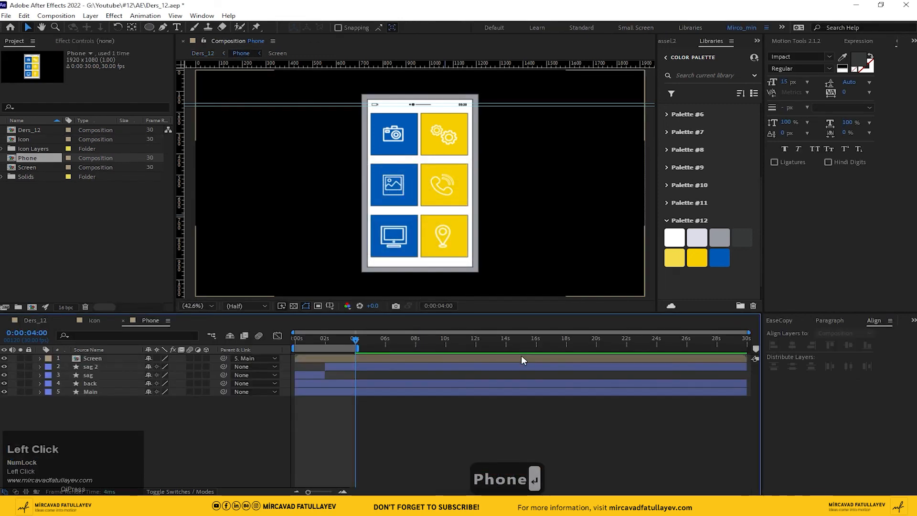
right_click(342, 350)
click(392, 376)
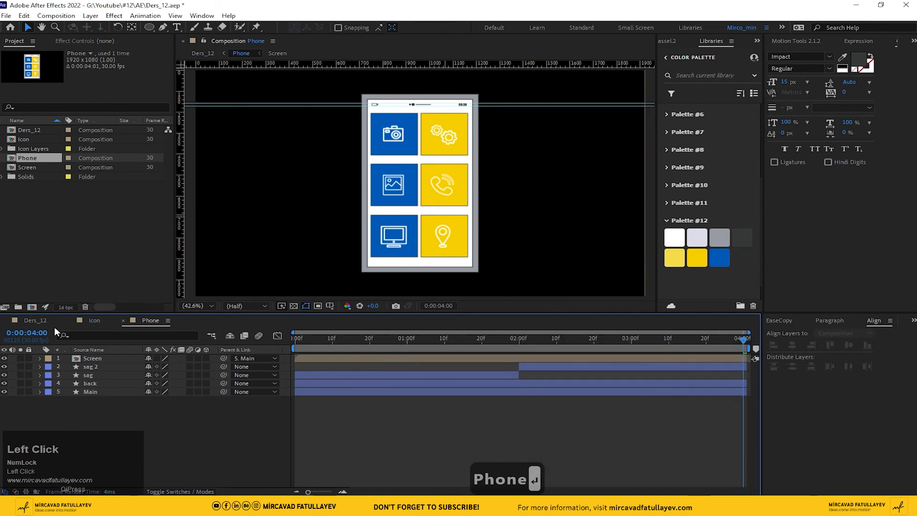
Enable time remapping on the Phone layer in the Ders_12 composition
click(33, 320)
right_click(496, 361)
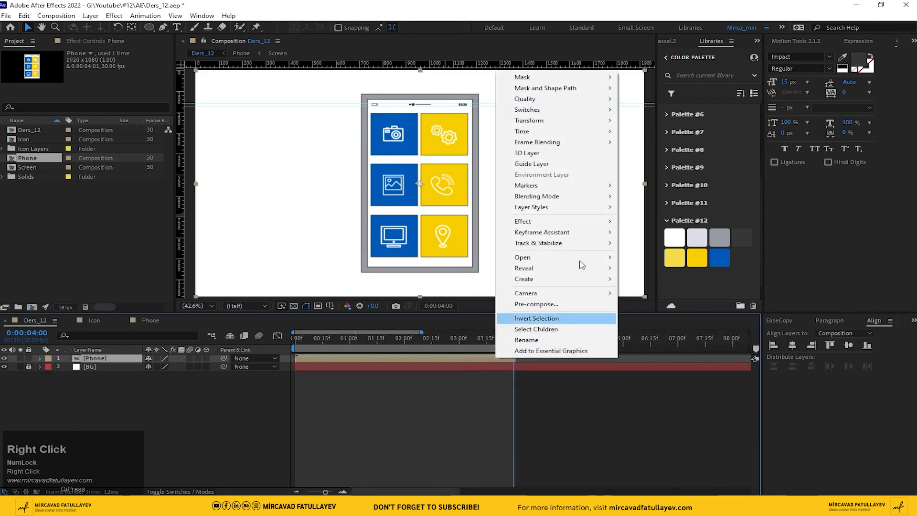
mouse_move(554, 127)
click(640, 128)
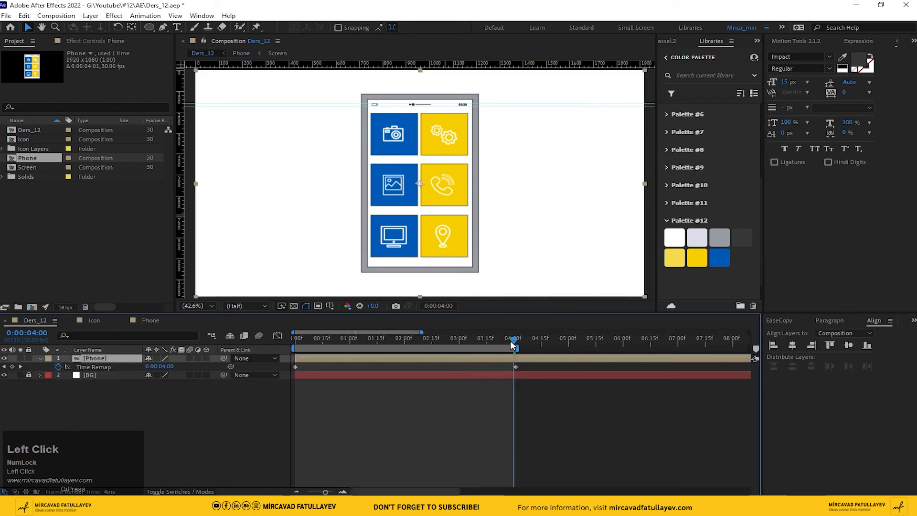
Add a Time Remap keyframe at 0:00:04:00 and move it onto the end keyframe at 0:00:04:01, replacing that one
drag(512, 343, 516, 344)
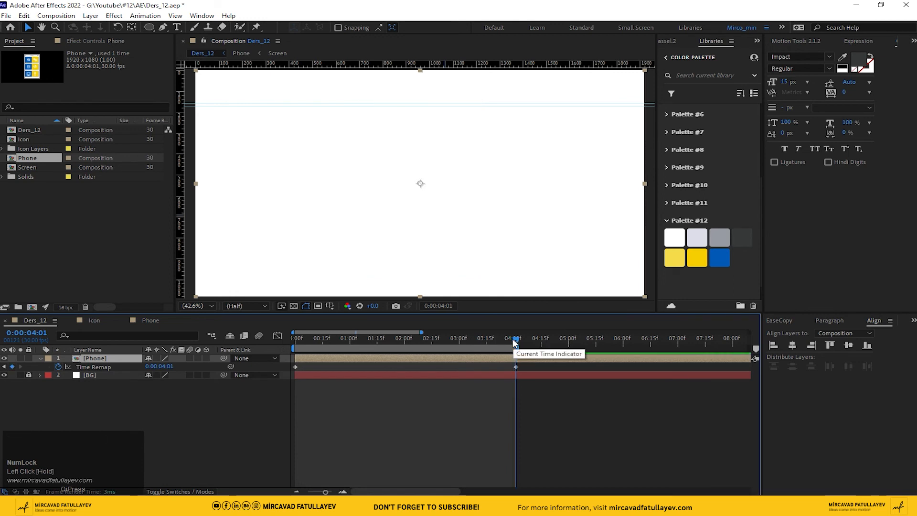
key(Page_Up)
click(13, 366)
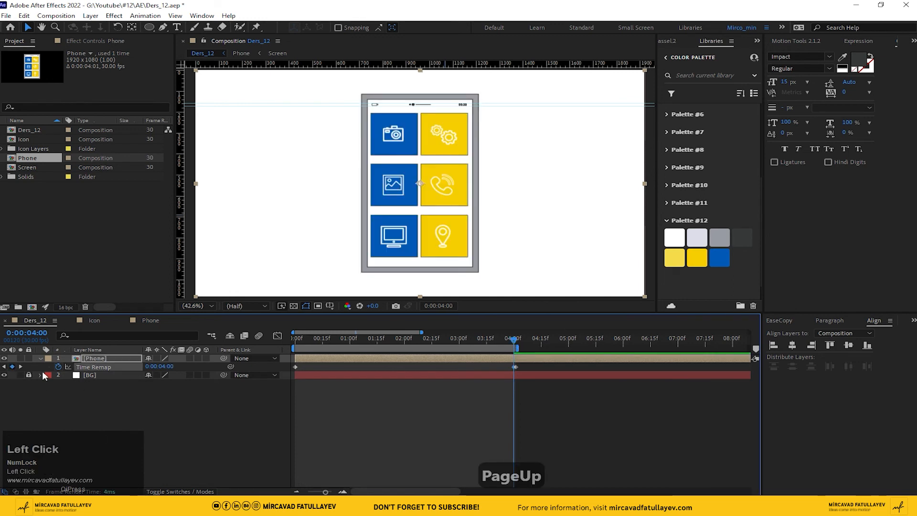
key(equal)
key(equal)
key(equal)
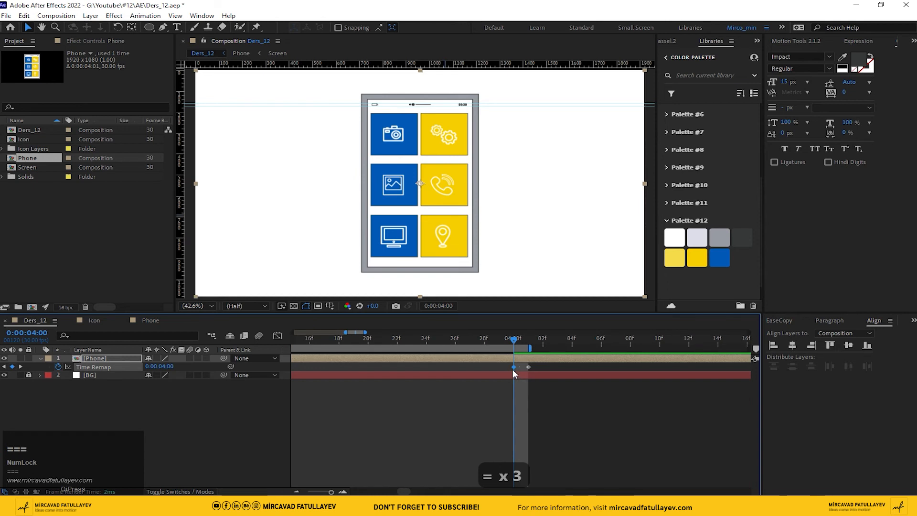
drag(515, 367, 530, 368)
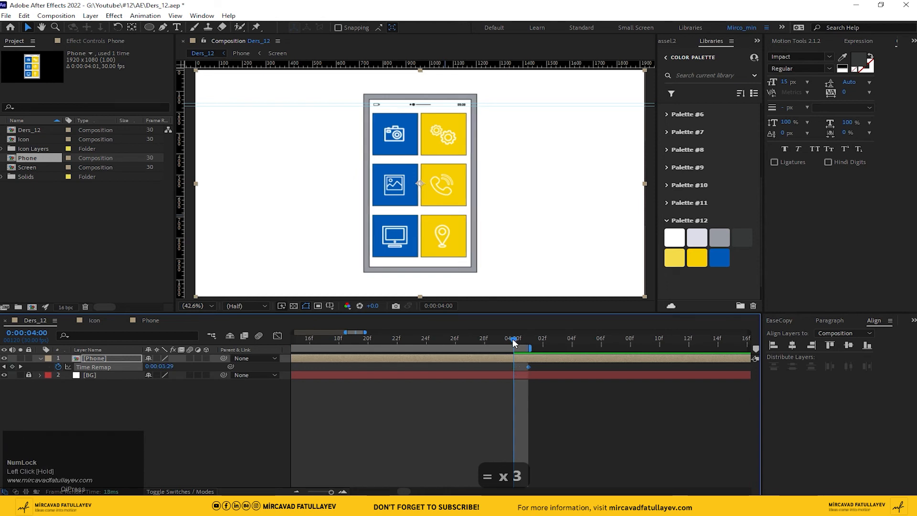
key(minus)
key(minus)
key(minus)
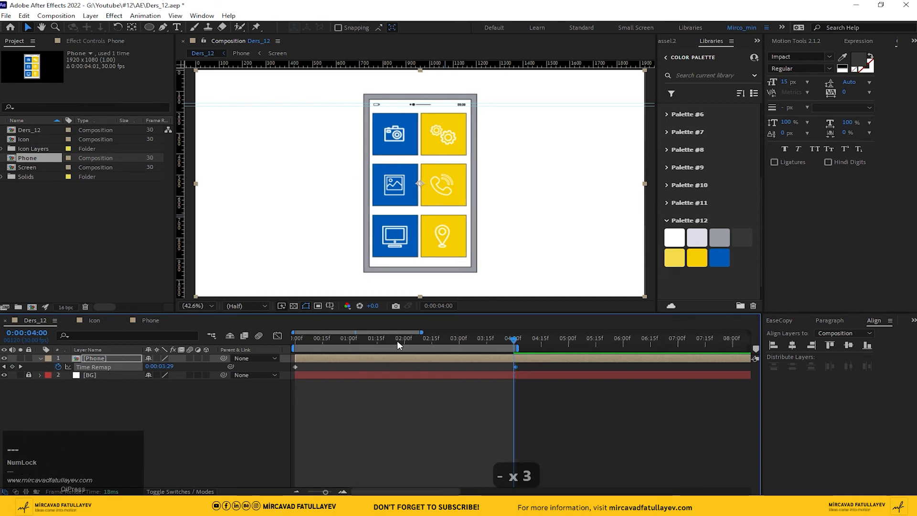
Move the ending Time Remap keyframe to 0:00:02:00 and select both keyframes
click(403, 340)
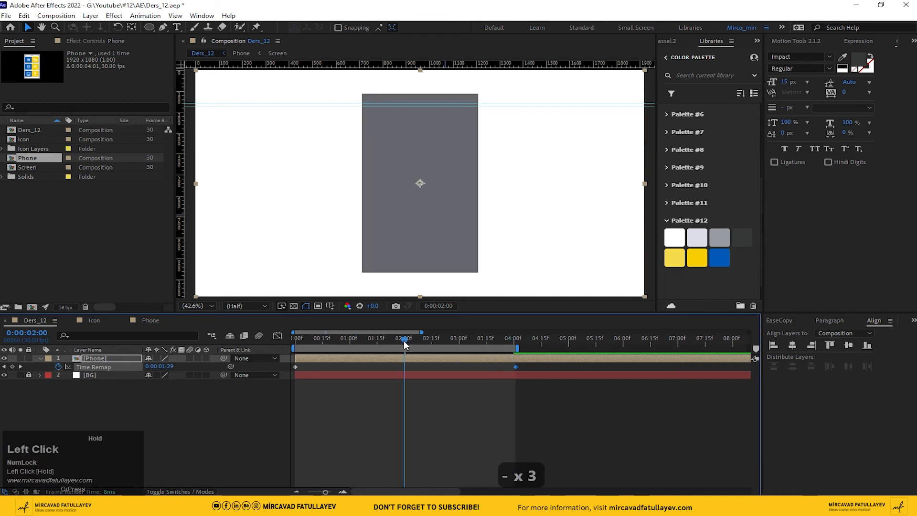
drag(404, 344, 406, 344)
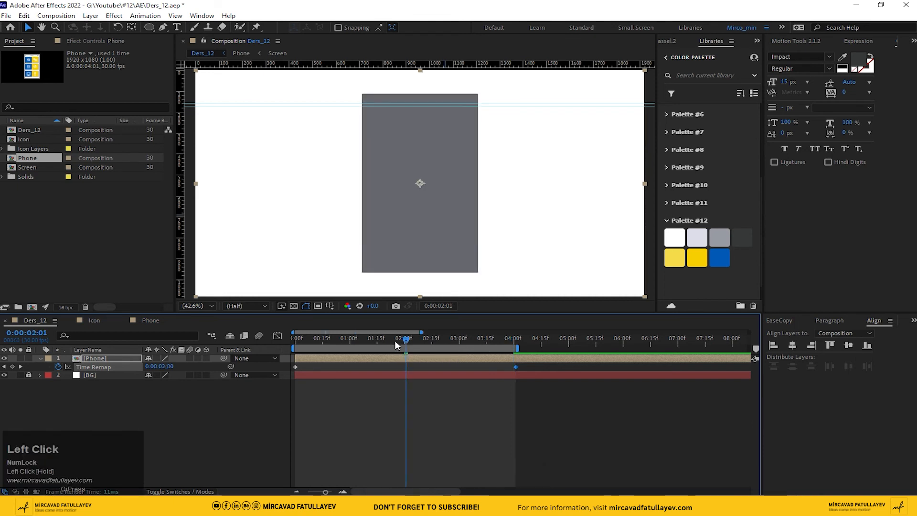
key(Page_Up)
drag(515, 366, 277, 363)
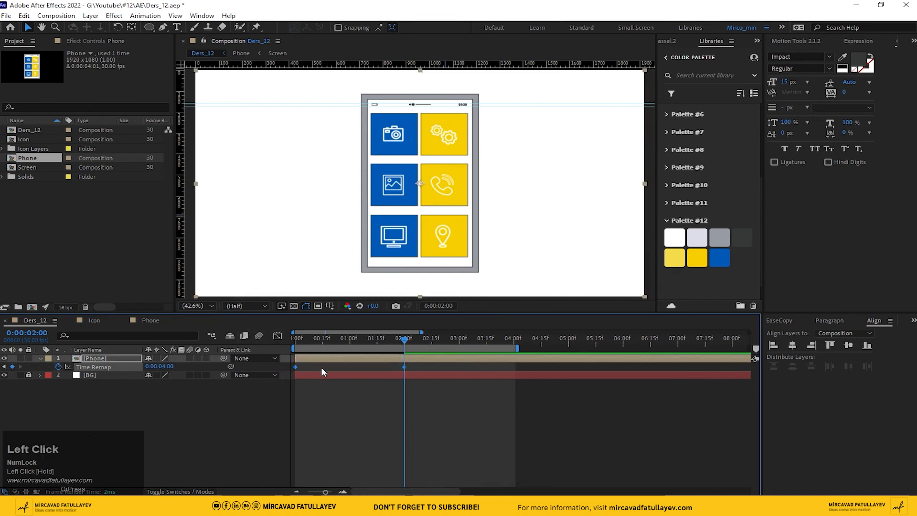
Easy-ease both Time Remap keyframes and shape the speed graph into a sharp peak before 1 second with a long, soft ending
key(F9)
click(277, 336)
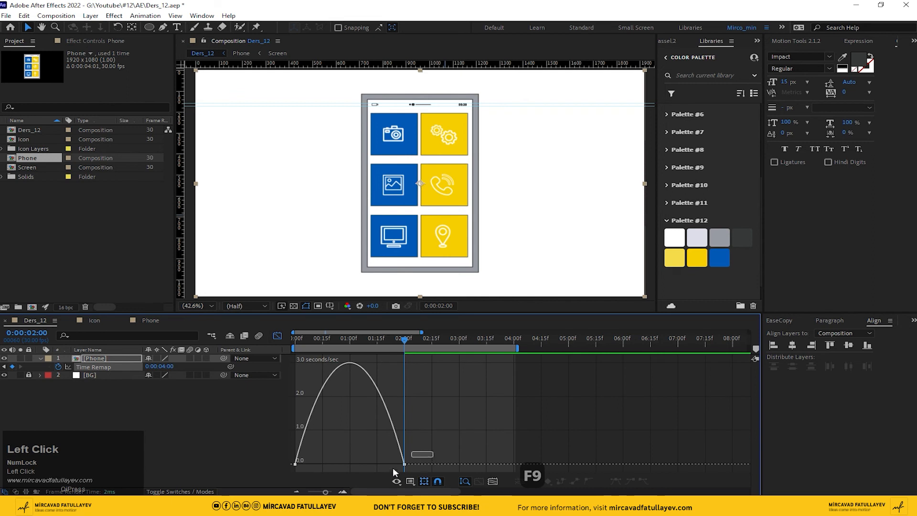
drag(393, 470, 358, 466)
click(315, 468)
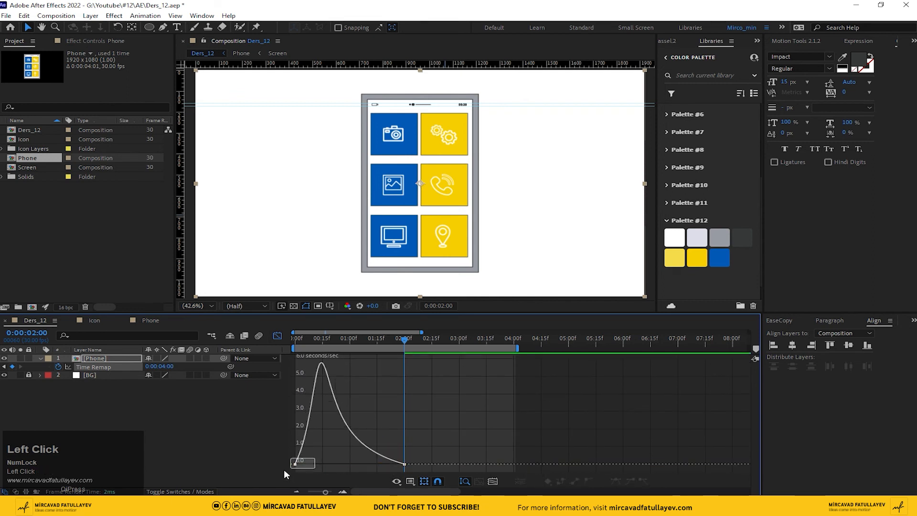
drag(284, 474, 331, 465)
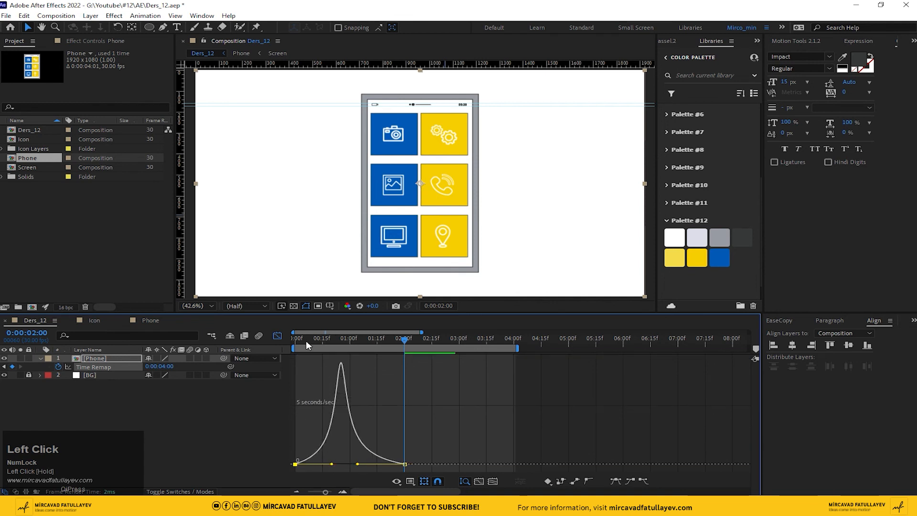
Play back the eased turn from the start and close the Graph Editor
drag(306, 340, 205, 362)
key(space)
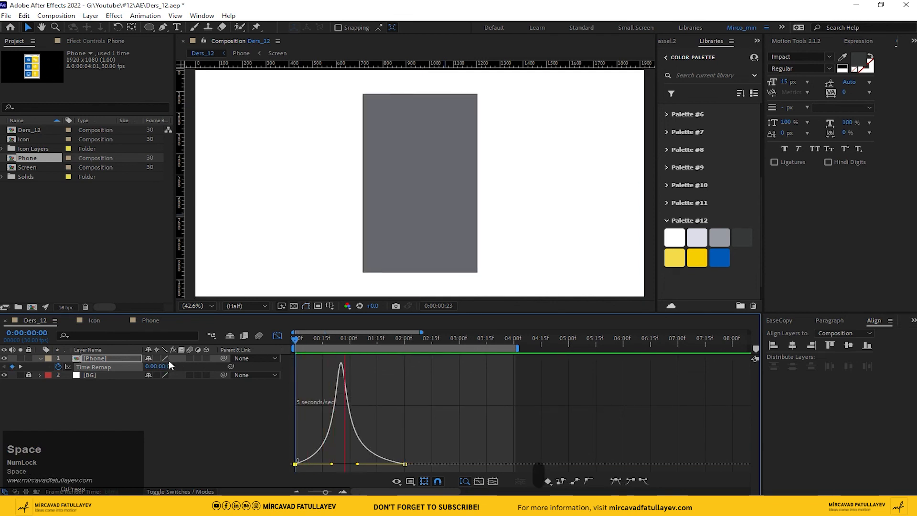
click(277, 336)
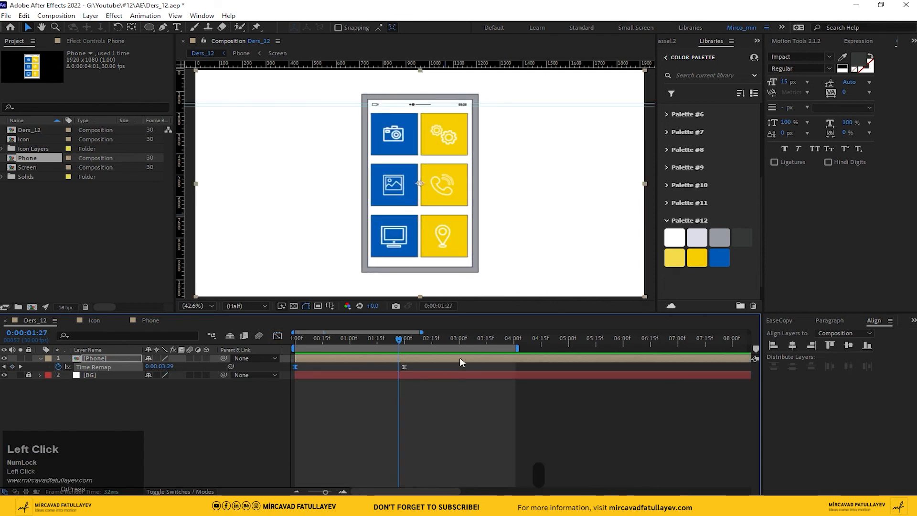
Copy both Time Remap keyframes and paste them at 0:00:02:01 to repeat the turn
drag(401, 340, 286, 366)
key(ctrl+c)
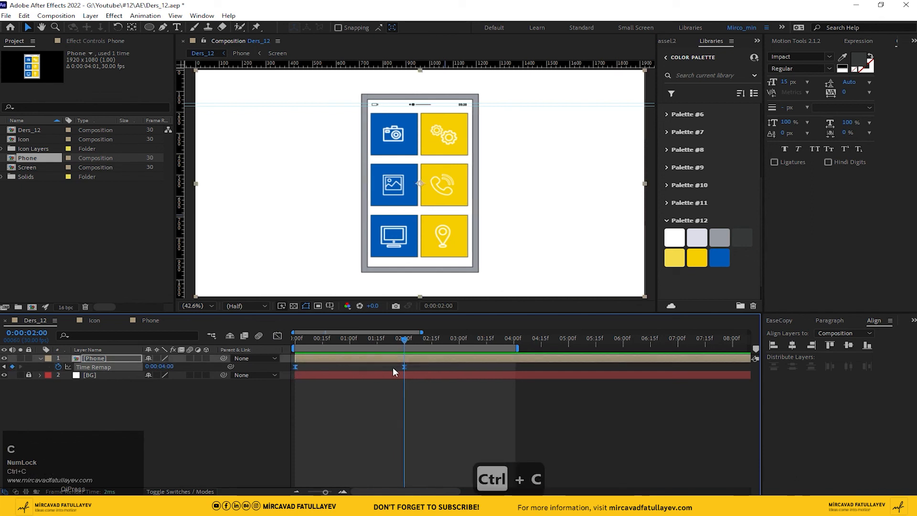
key(Page_Down)
key(ctrl+v)
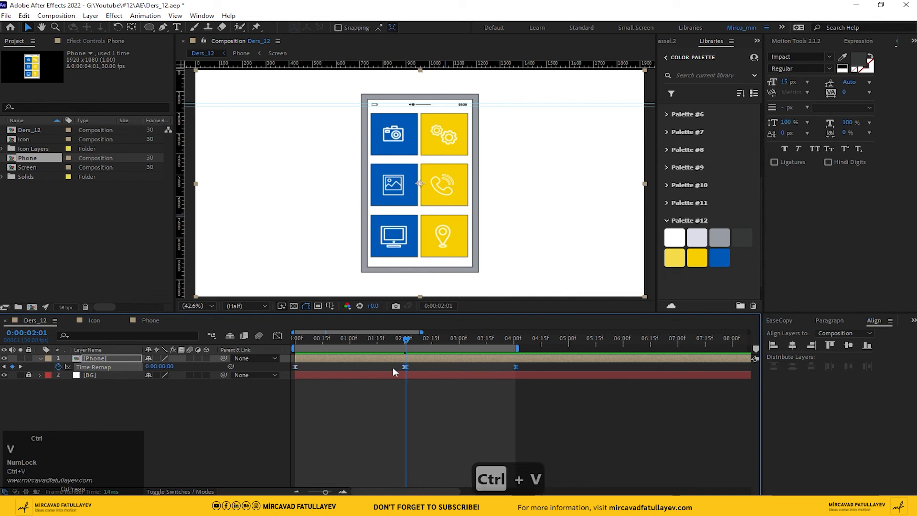
Play back the repeated turn with the composition fitted in the viewer
key(space)
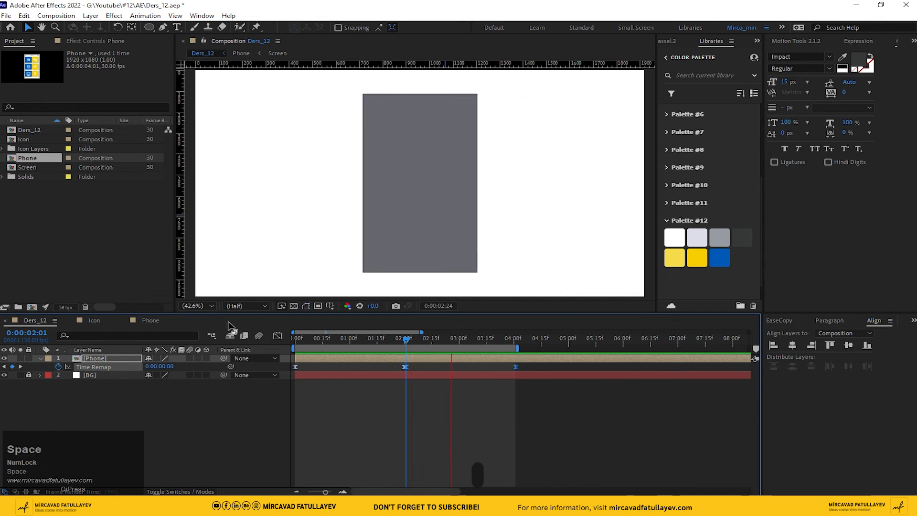
click(199, 306)
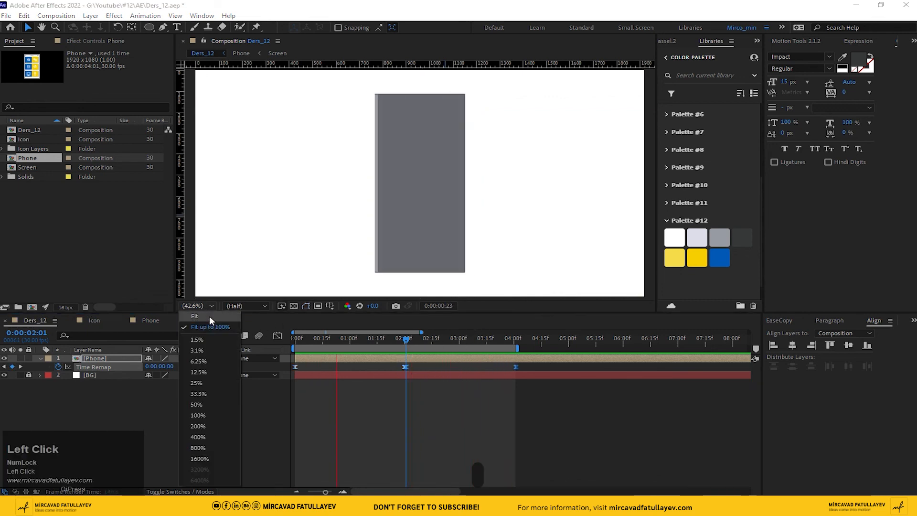
click(210, 317)
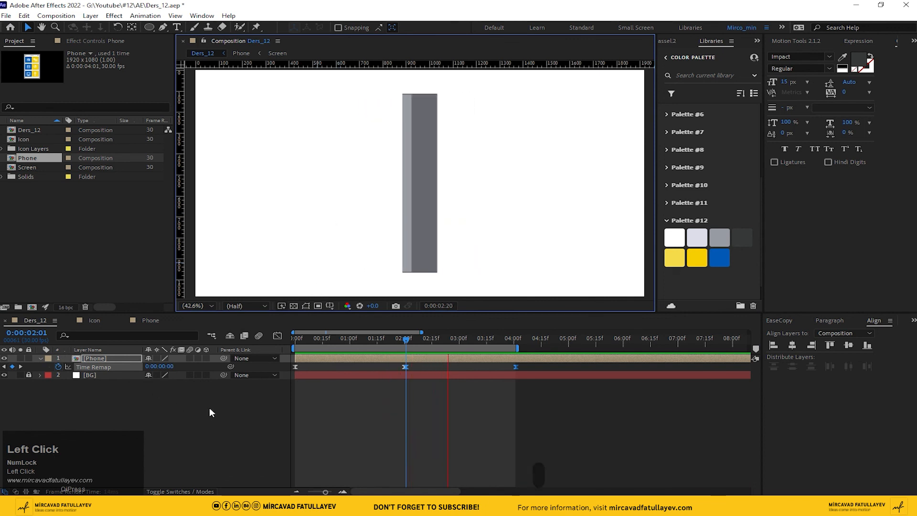
Apply the Drop Shadow effect to the Phone layer, with the time indicator at 0:00:01:10
click(368, 340)
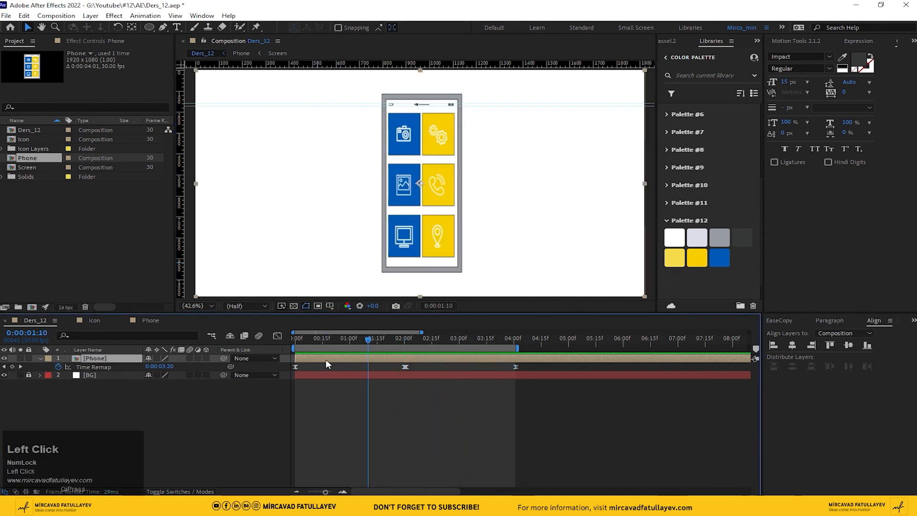
key(ctrl+space)
text(dr)
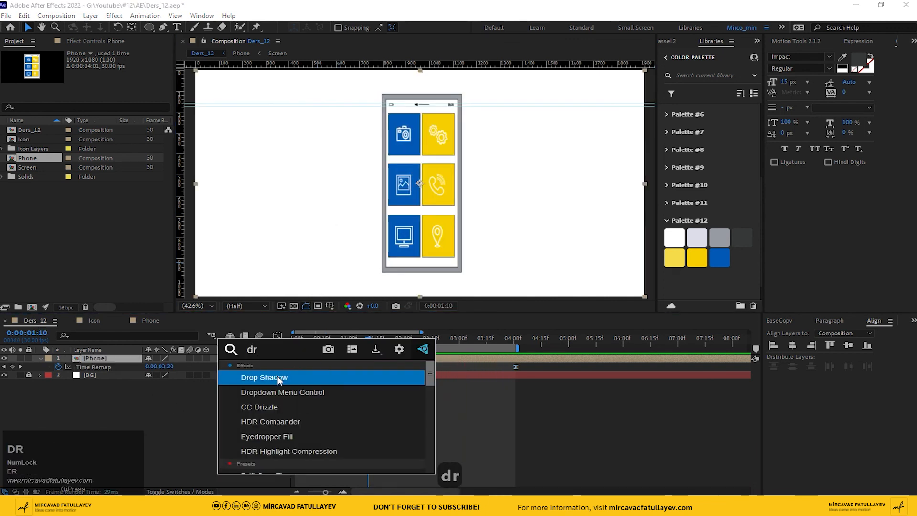
click(278, 377)
scroll(371, 203, down, 3)
scroll(368, 201, up, 4)
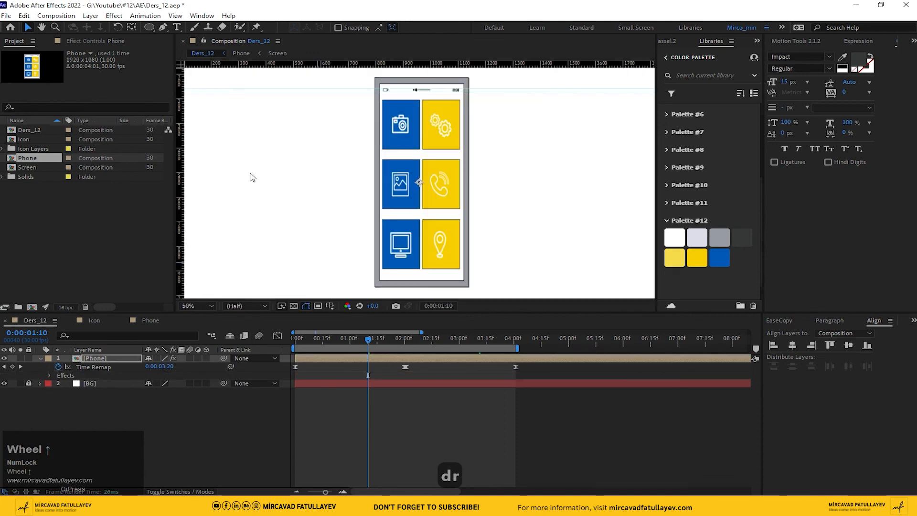
Set the Phone layer's drop shadow to direction 109°, distance 197, softness 192 and opacity 30%
click(87, 42)
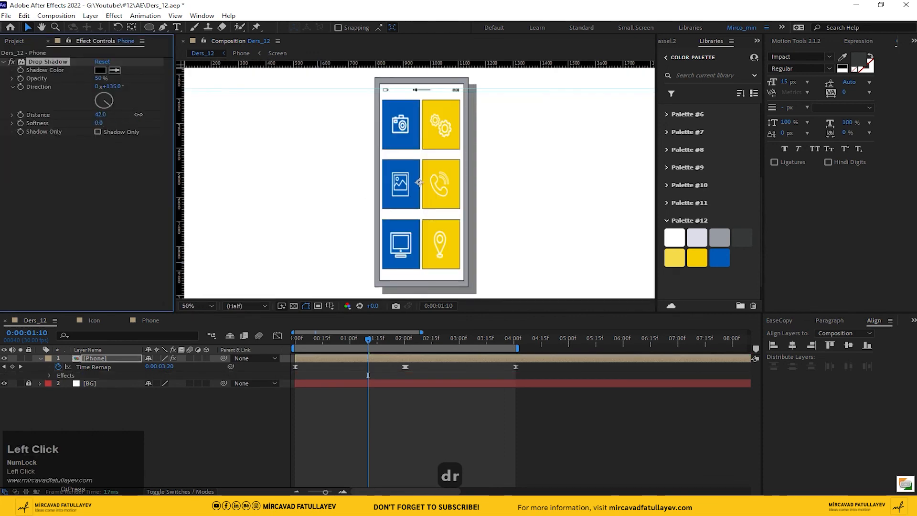
drag(139, 114, 153, 113)
scroll(427, 131, down, 2)
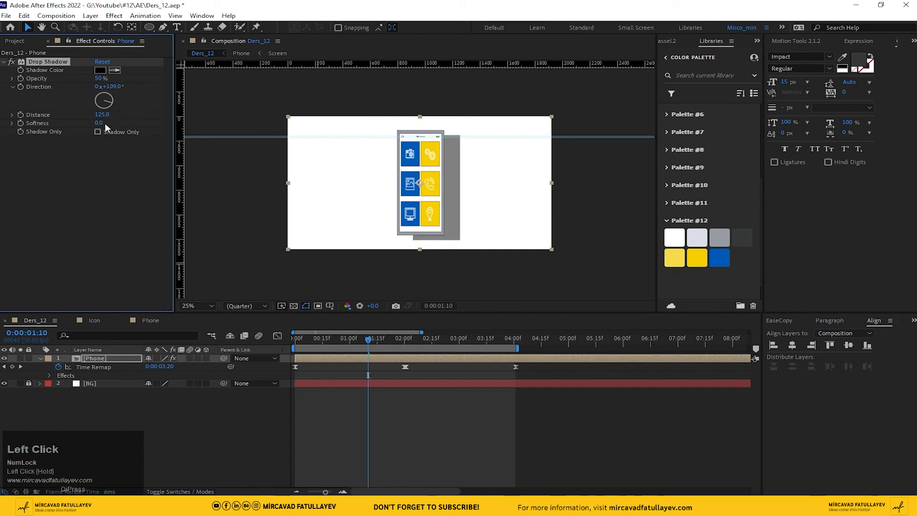
drag(101, 123, 123, 125)
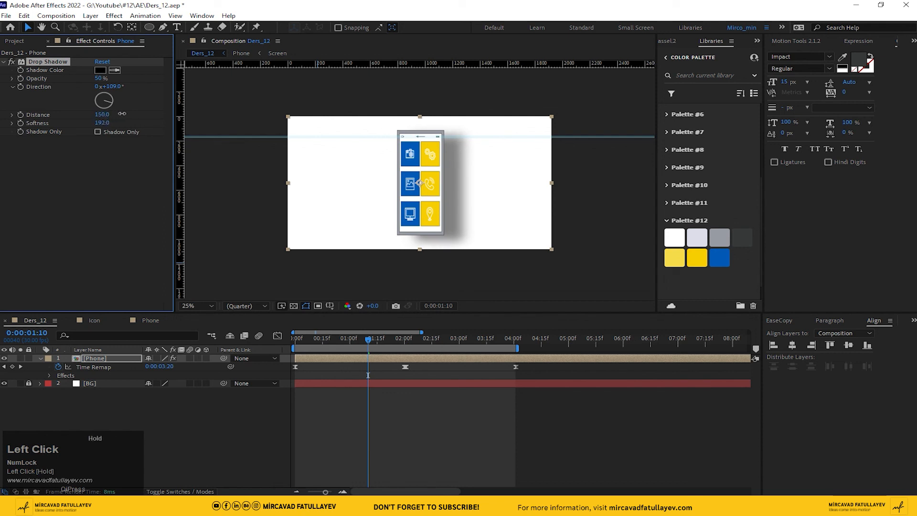
drag(122, 114, 149, 109)
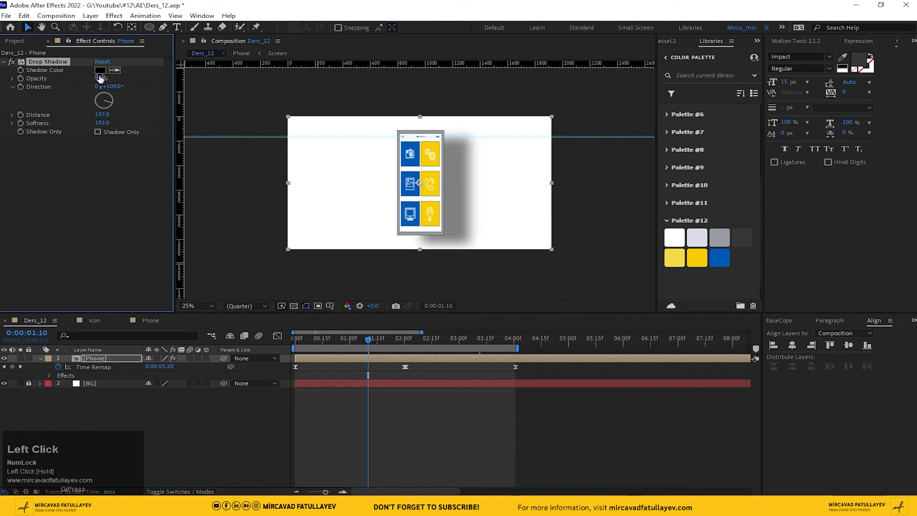
text(30)
key(Return)
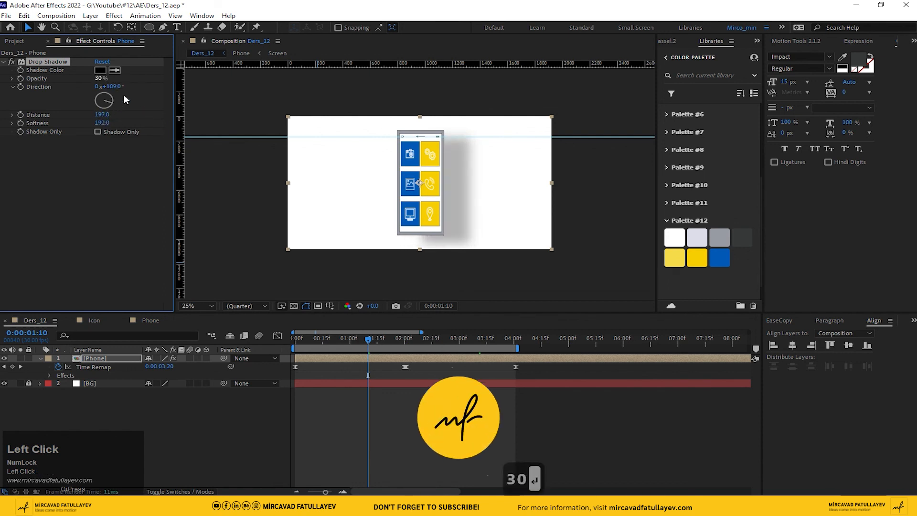
Fit the composition in the viewer up to 100% and play back the turn with its drop shadow
click(197, 306)
click(205, 324)
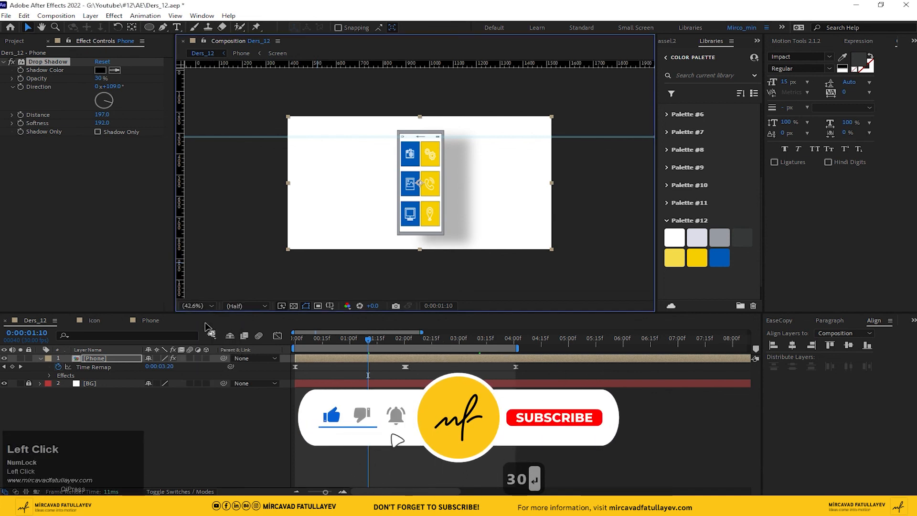
key(space)
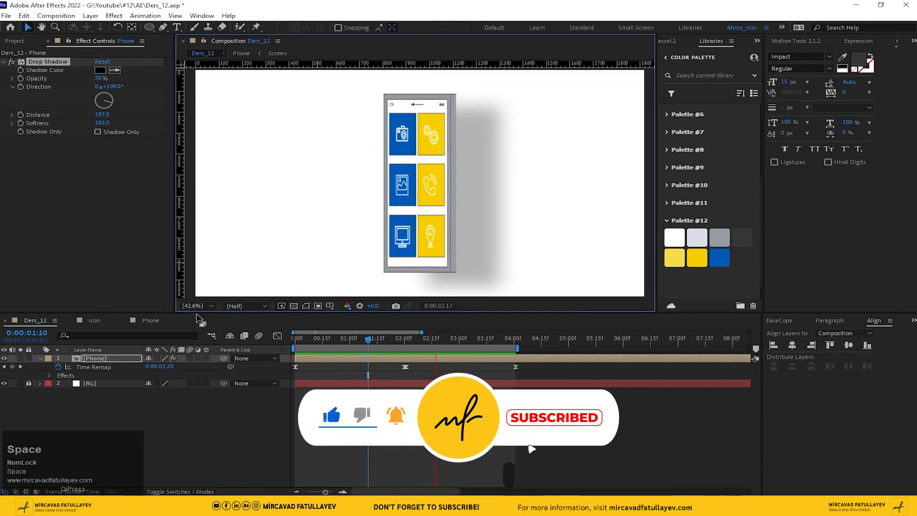